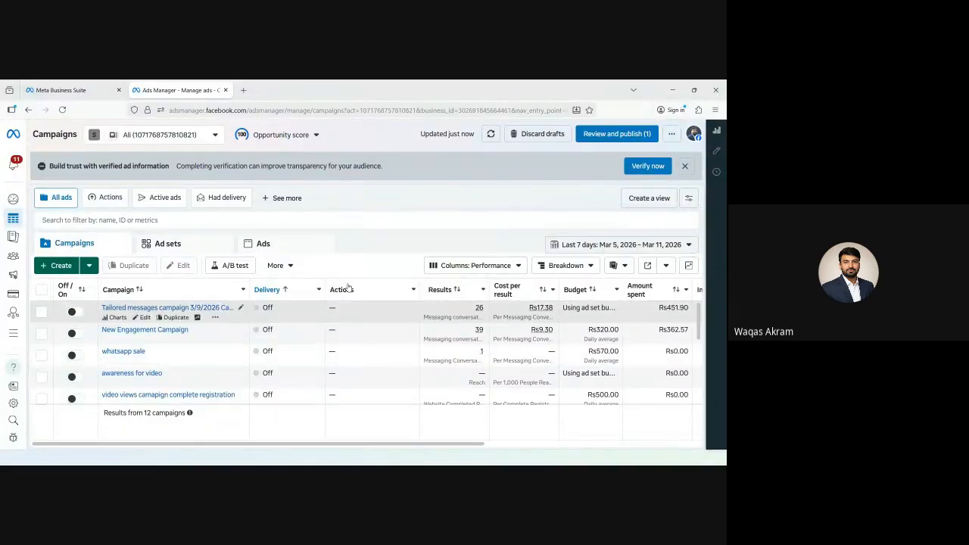
pyautogui.click(243, 89)
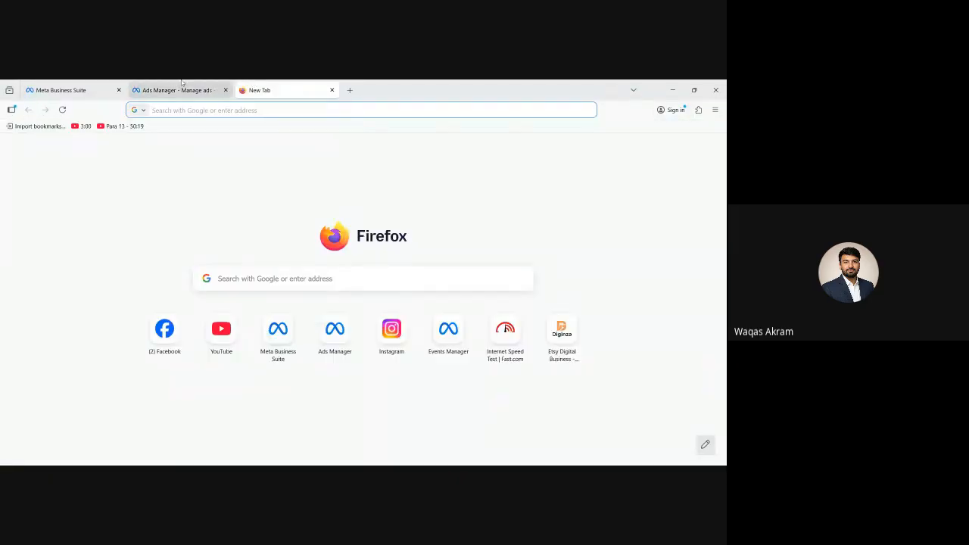
pyautogui.click(177, 90)
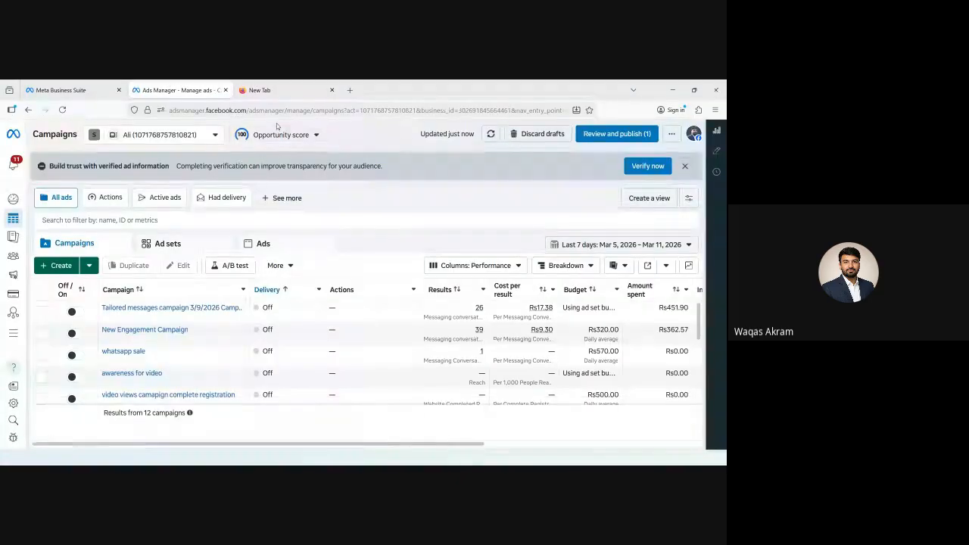
# - Create a new Auction campaign with the Engagement objective, using the manual engagement campaign setup
pyautogui.click(59, 266)
pyautogui.click(250, 278)
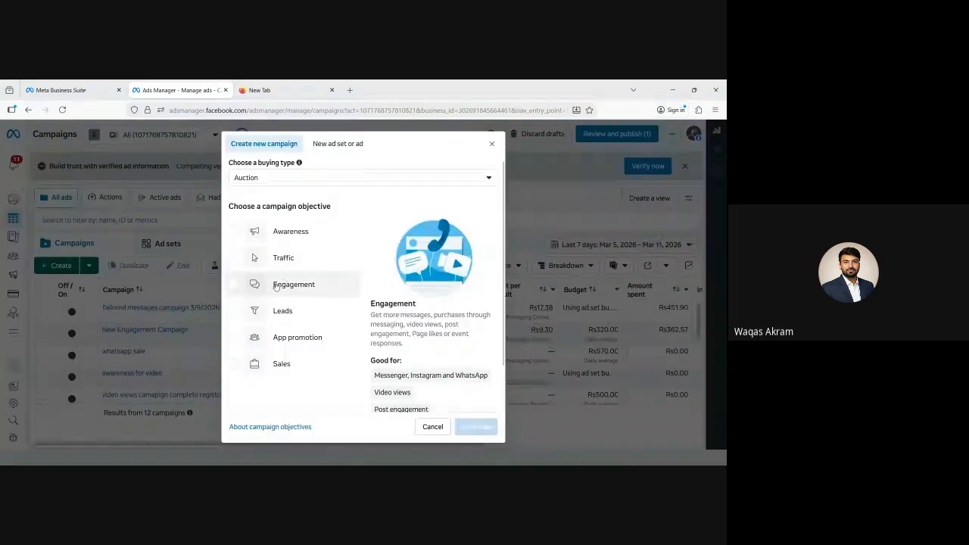
pyautogui.scroll(-1, 373, 342)
pyautogui.click(484, 426)
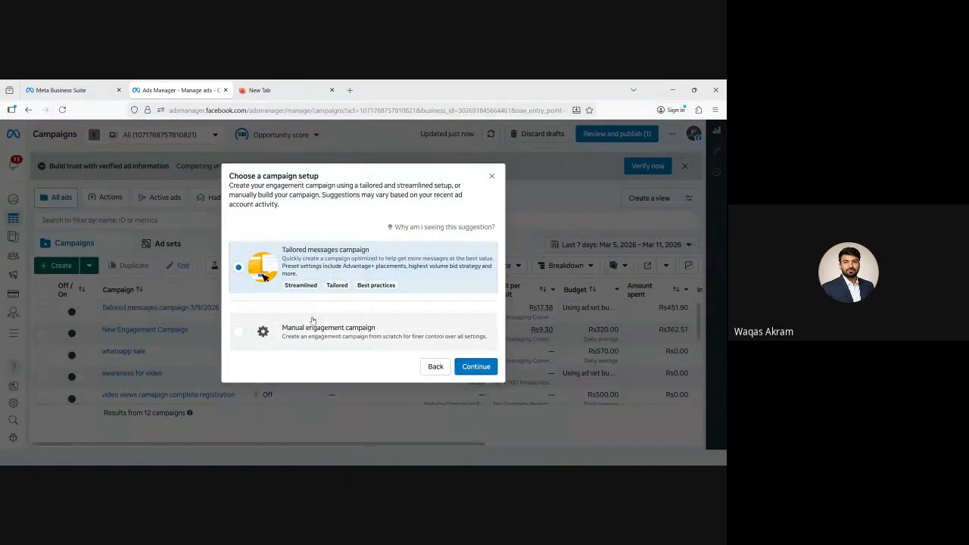
pyautogui.click(316, 327)
pyautogui.click(473, 367)
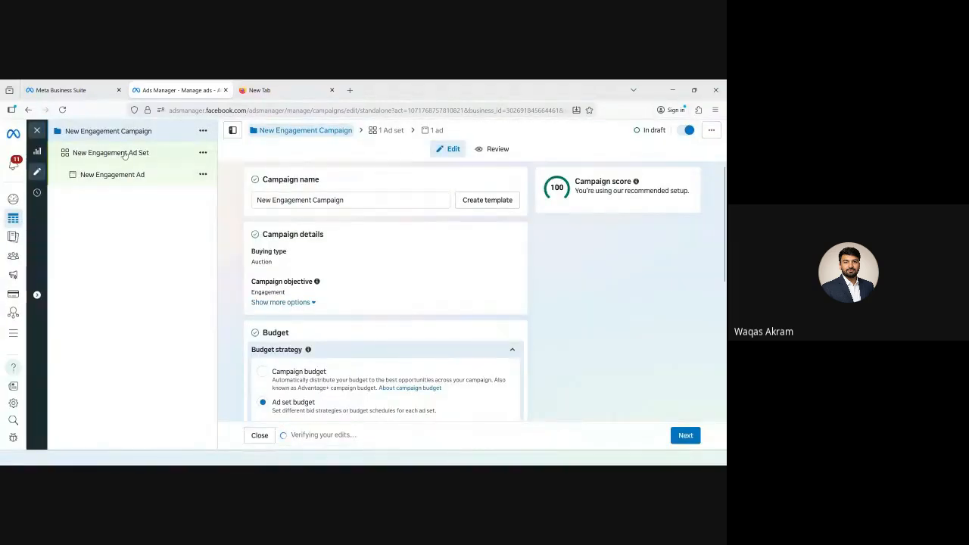
# - Switch the New Engagement Ad Set from Advantage+ audience to the original audience options, choosing to further limit the reach of the ads
pyautogui.click(125, 153)
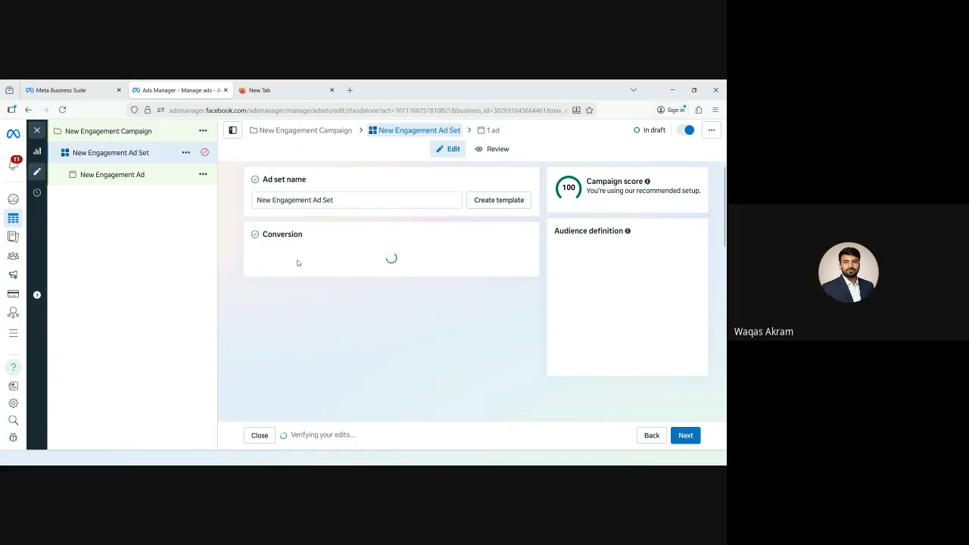
pyautogui.scroll(-4, 331, 271)
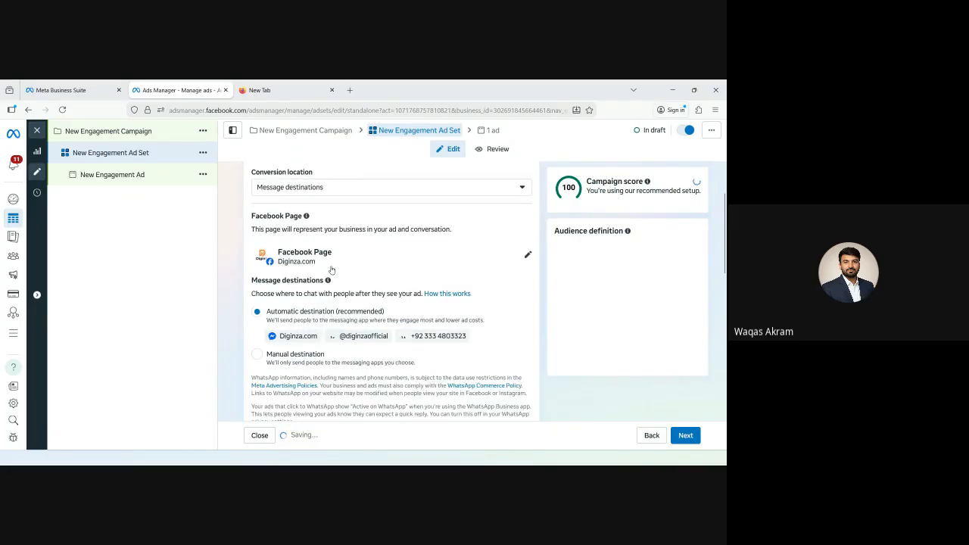
pyautogui.scroll(-5, 332, 271)
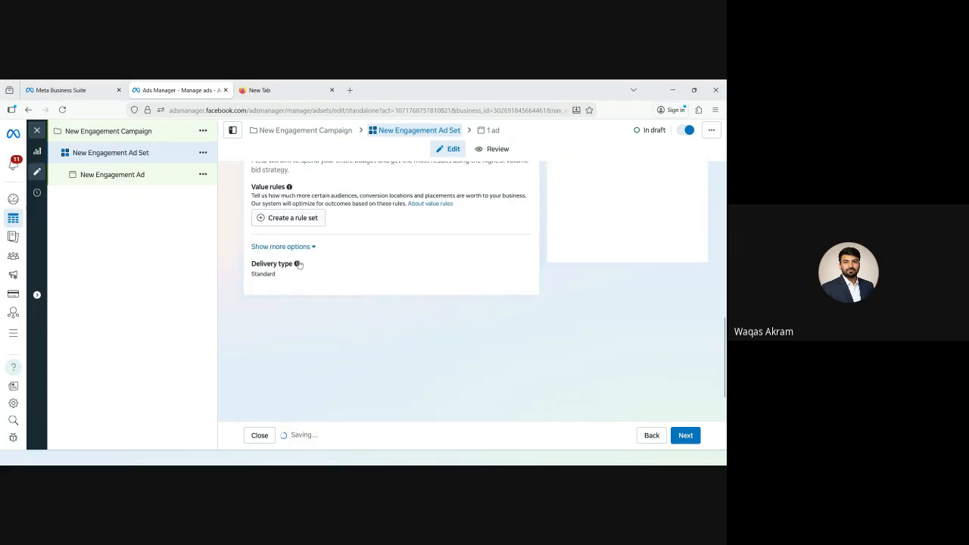
pyautogui.scroll(-3, 307, 261)
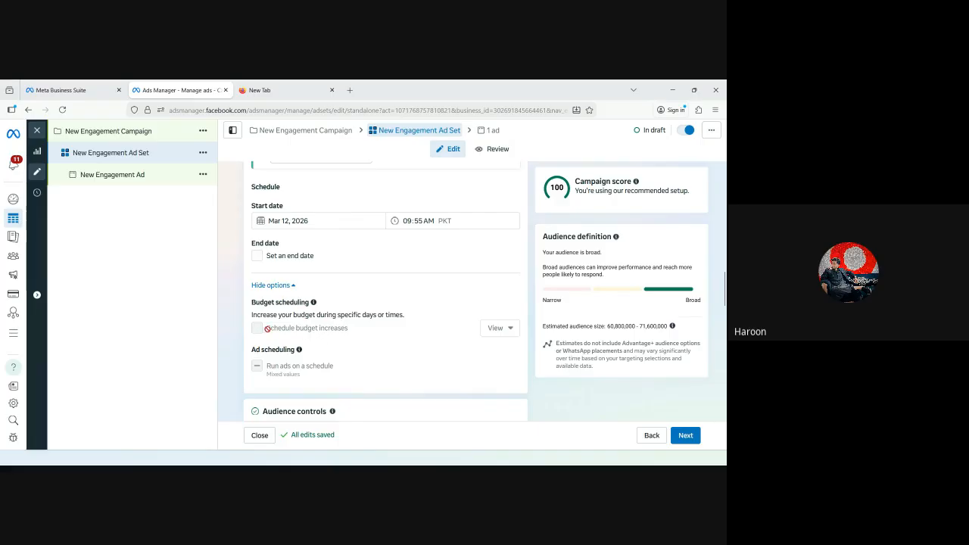
pyautogui.scroll(-5, 266, 327)
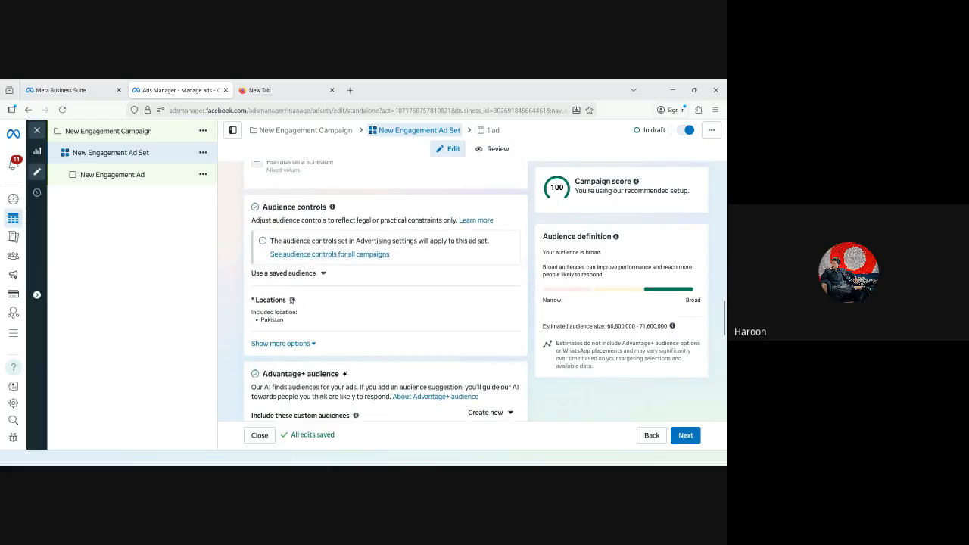
pyautogui.scroll(-3, 435, 350)
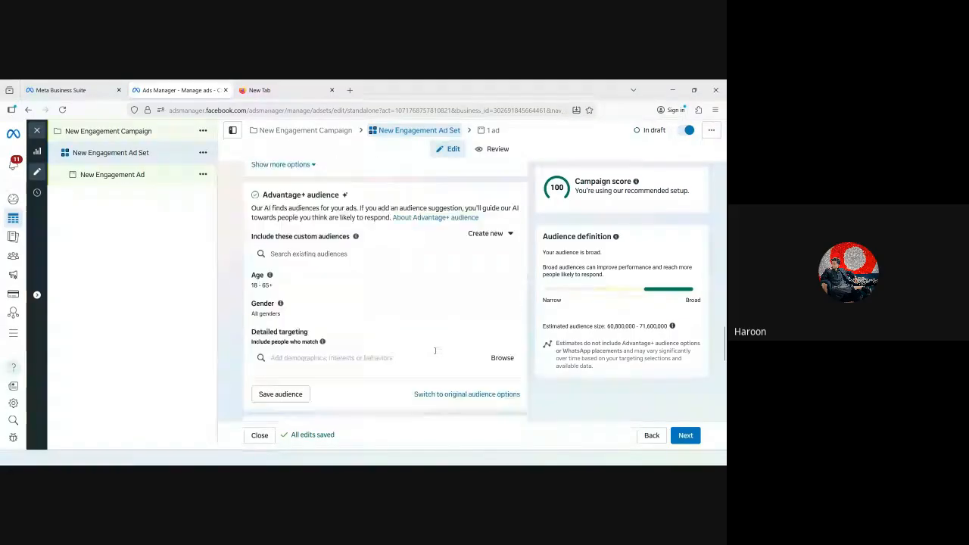
pyautogui.scroll(-1, 435, 351)
pyautogui.click(452, 369)
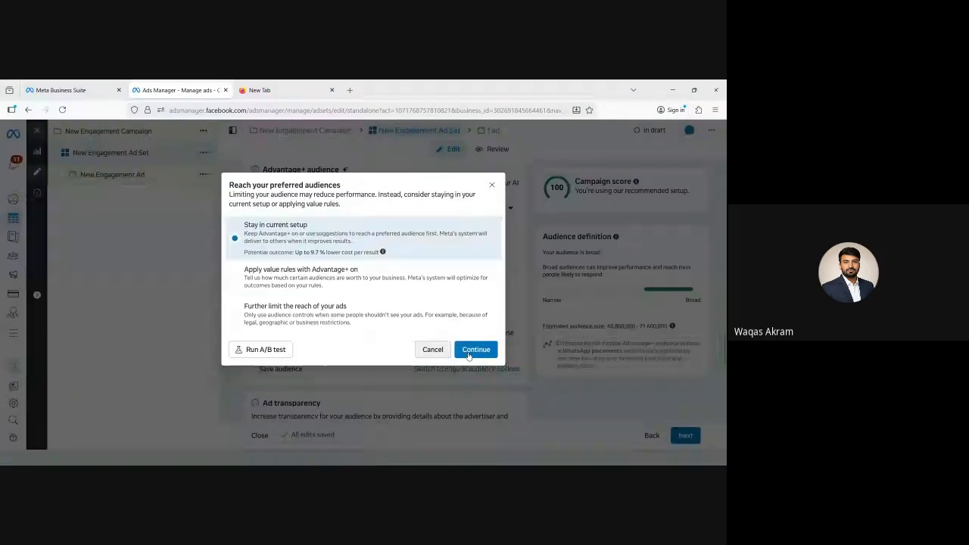
pyautogui.click(345, 318)
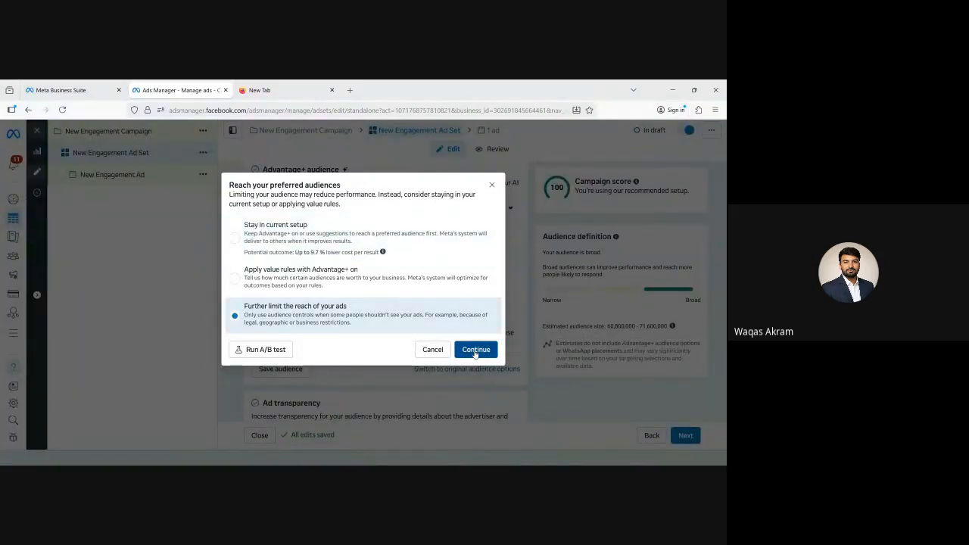
pyautogui.click(475, 349)
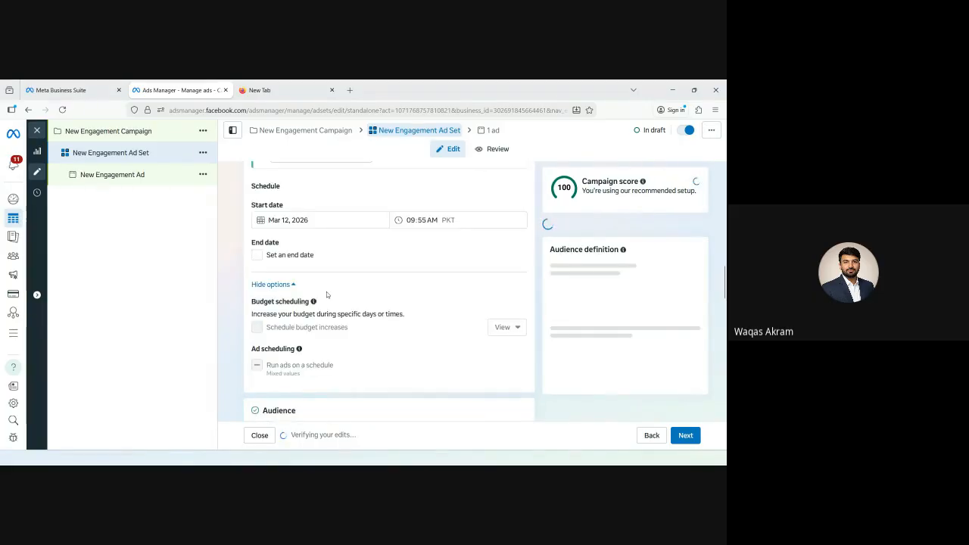
# - Examine the ad set's audience section, including the saved audience list and the custom and lookalike types offered for a new audience
pyautogui.scroll(-3, 326, 292)
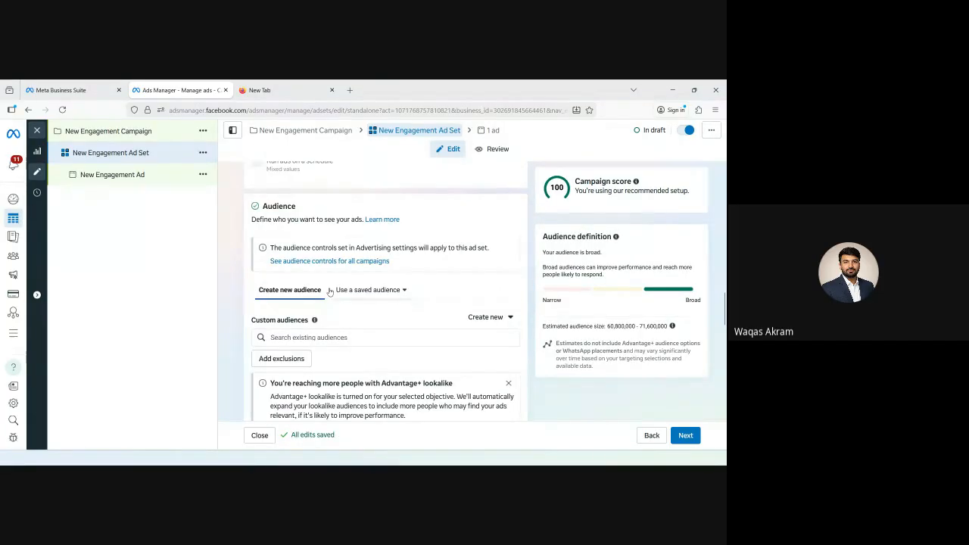
pyautogui.scroll(-1, 330, 291)
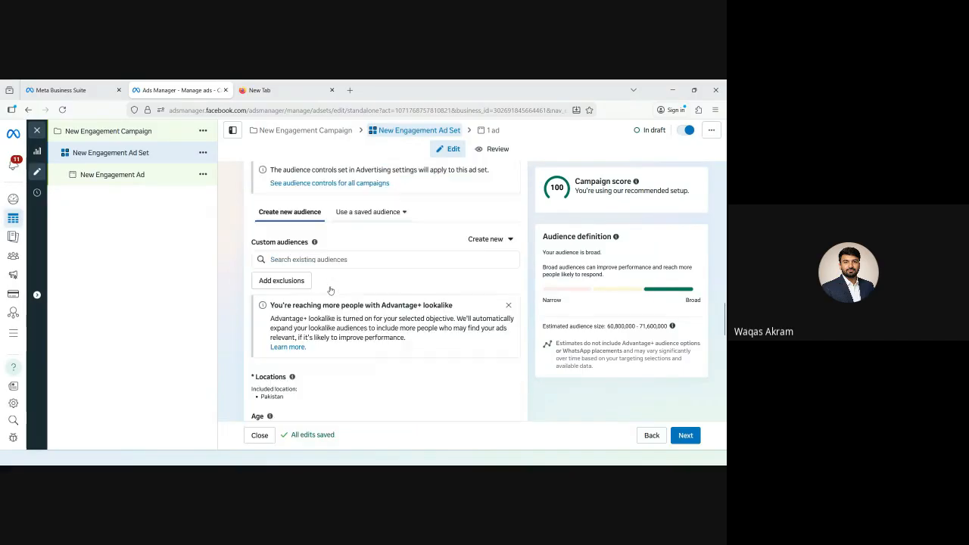
pyautogui.scroll(-2, 329, 294)
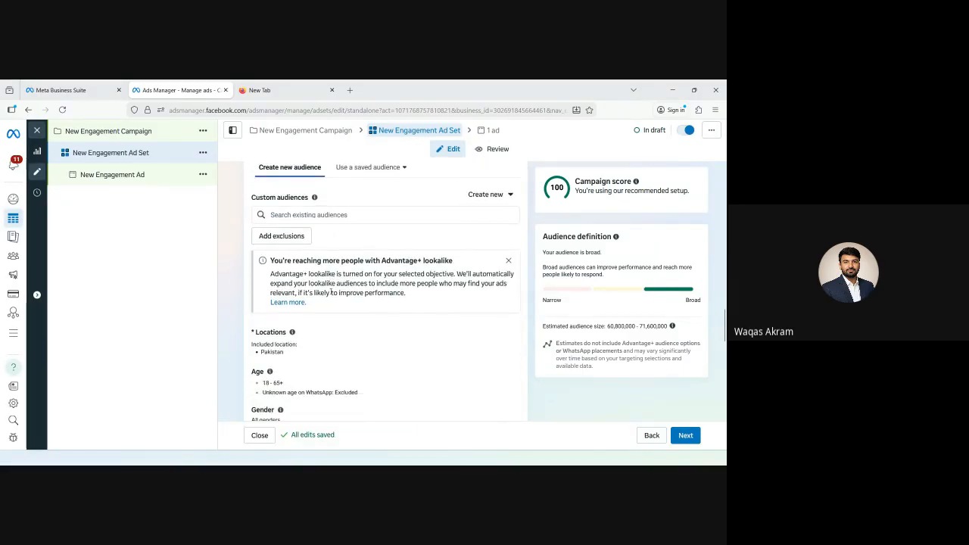
pyautogui.scroll(1, 330, 287)
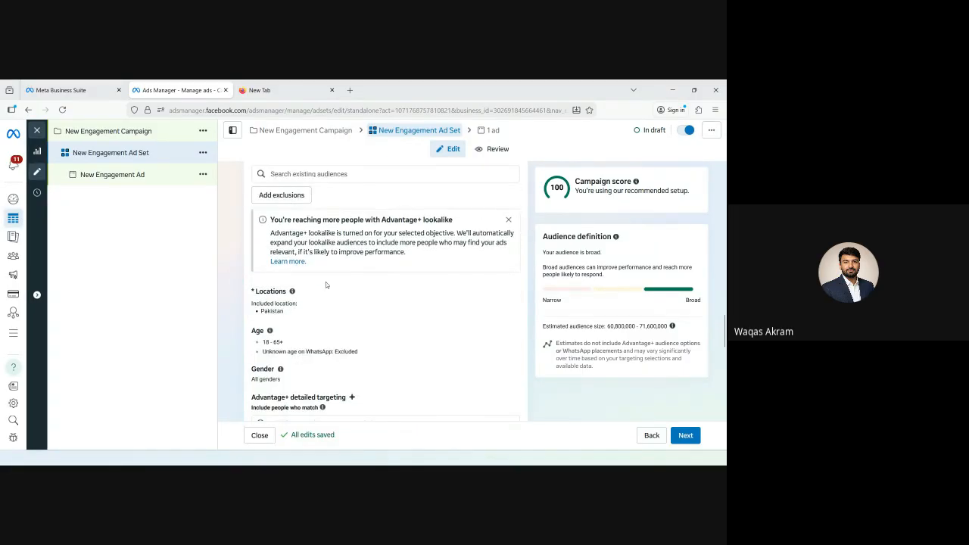
pyautogui.scroll(-2, 331, 302)
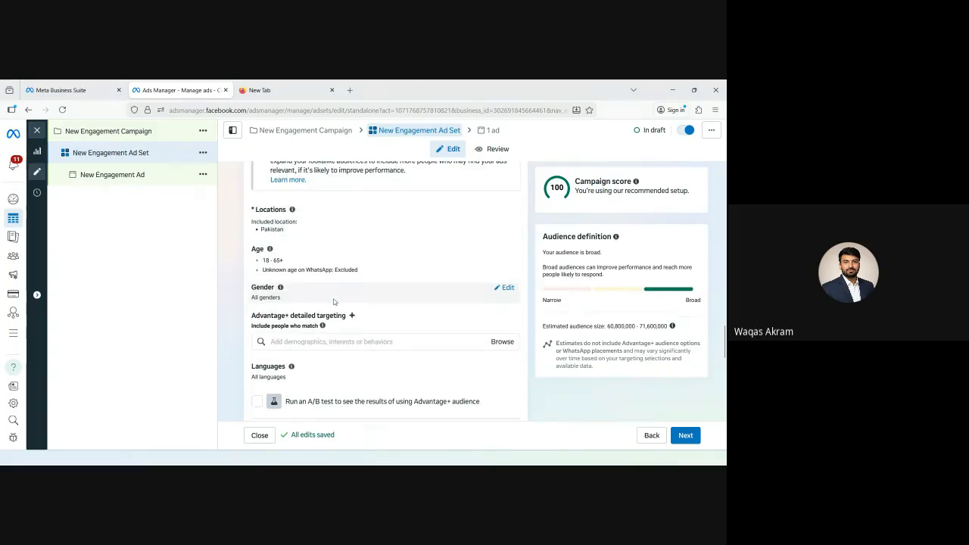
pyautogui.scroll(3, 337, 299)
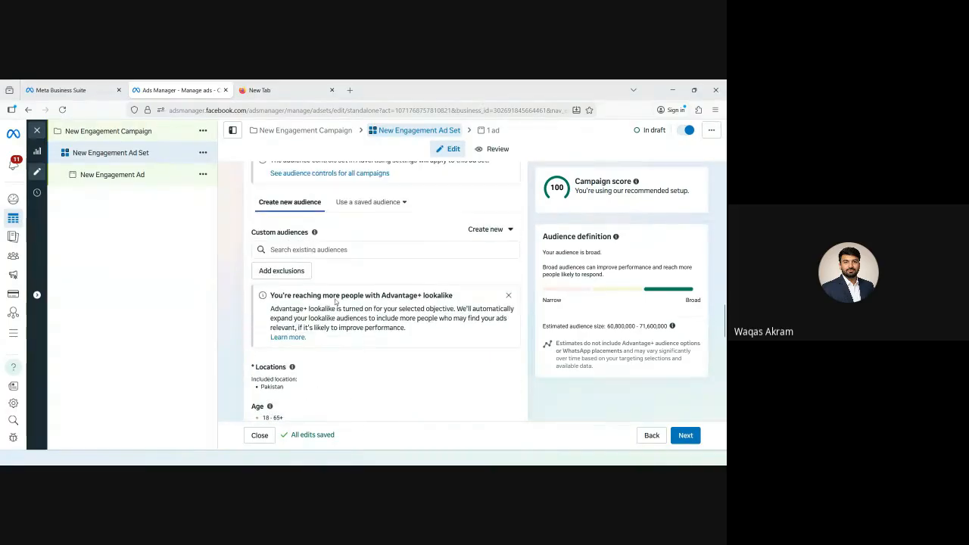
pyautogui.click(367, 208)
pyautogui.click(368, 210)
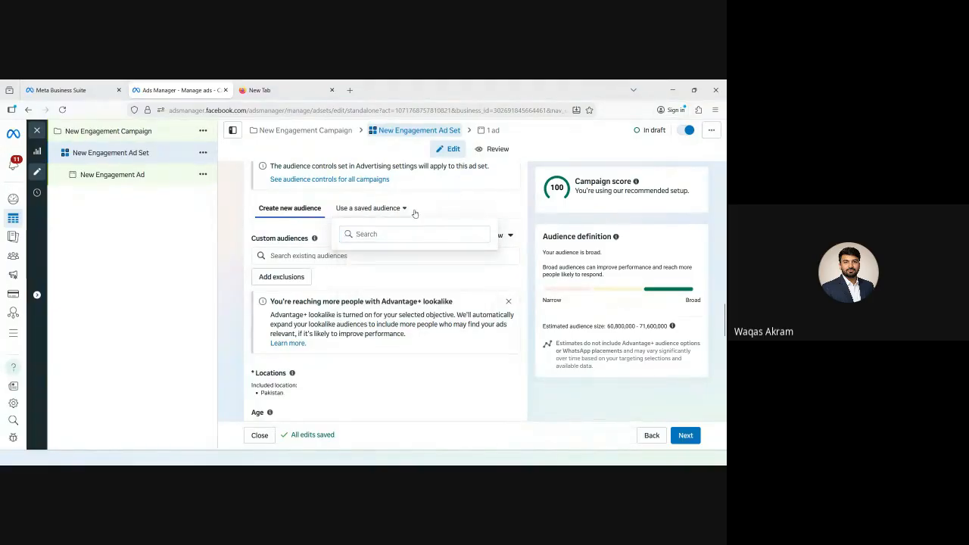
pyautogui.click(479, 235)
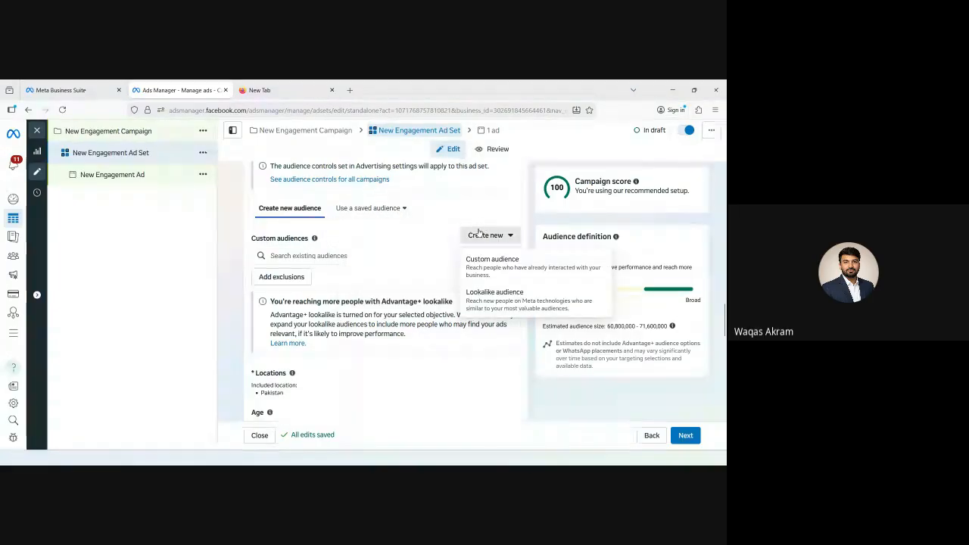
pyautogui.click(479, 235)
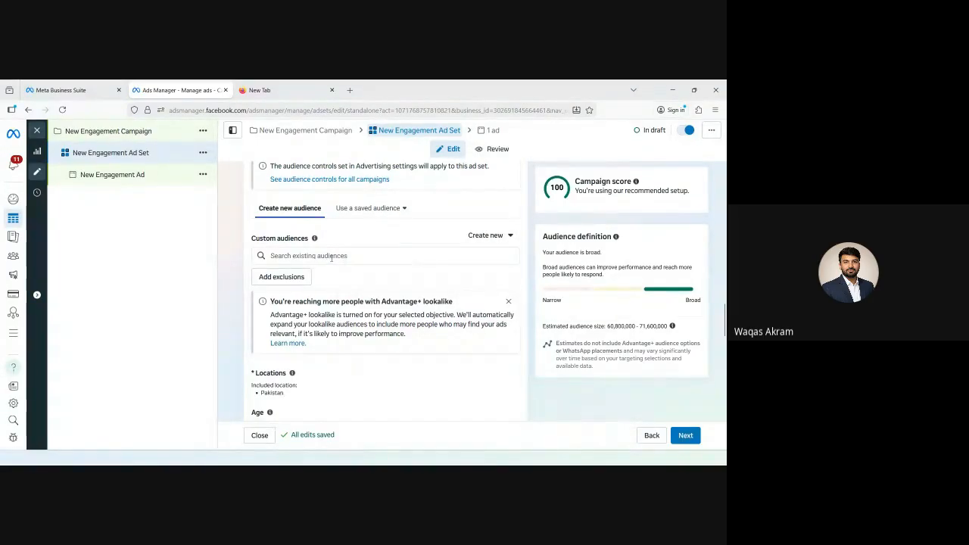
# - View the audience name and details offered for saving the ad set's current audience
pyautogui.scroll(-2, 311, 278)
pyautogui.scroll(-6, 311, 279)
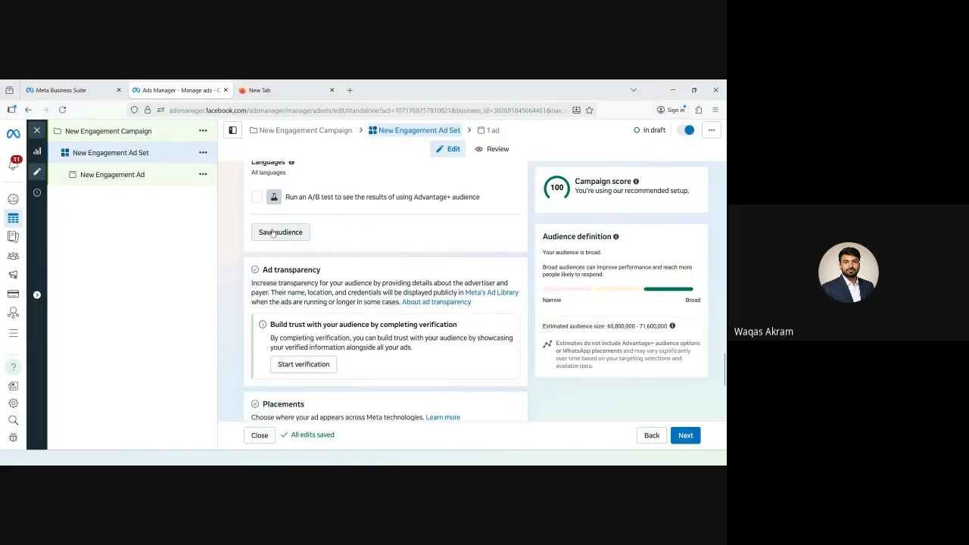
pyautogui.scroll(6, 272, 233)
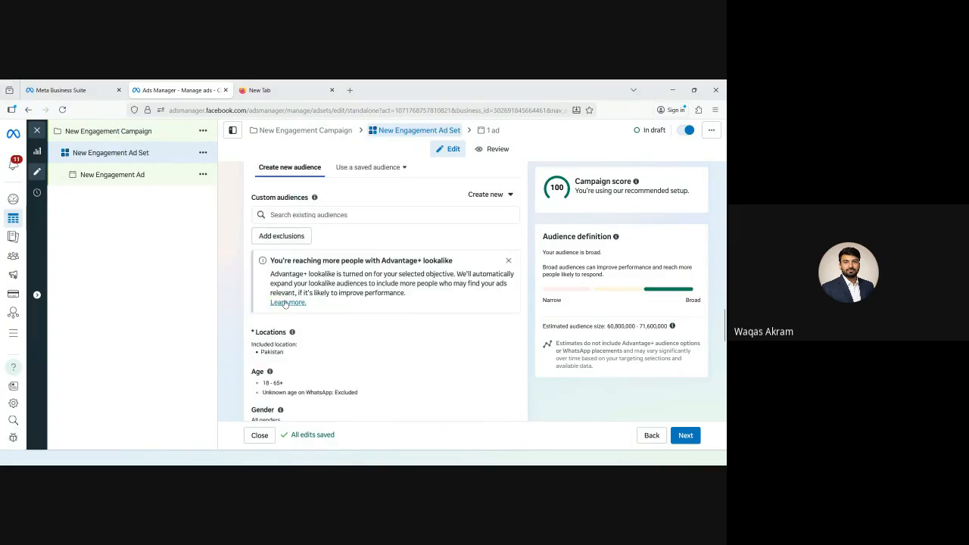
pyautogui.scroll(-4, 285, 303)
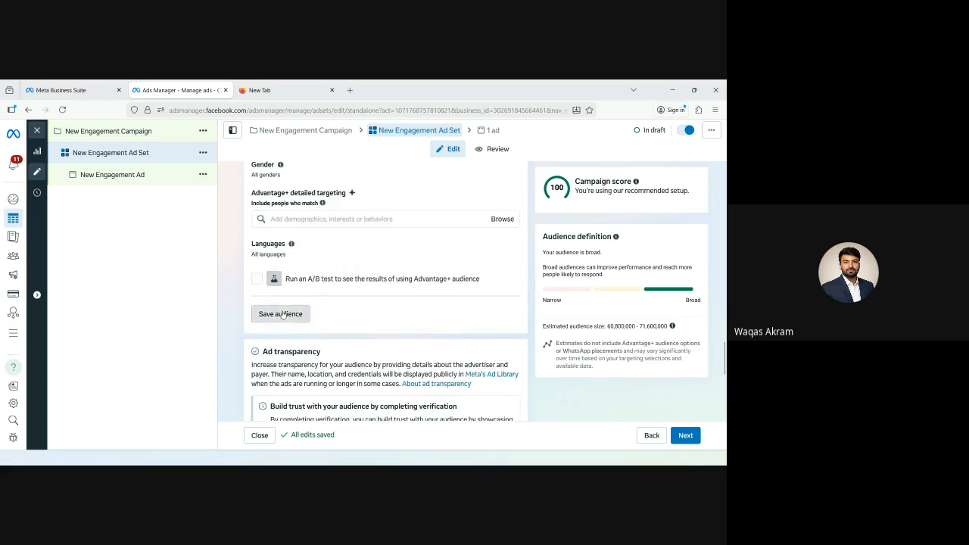
pyautogui.click(281, 313)
pyautogui.doubleClick(252, 223)
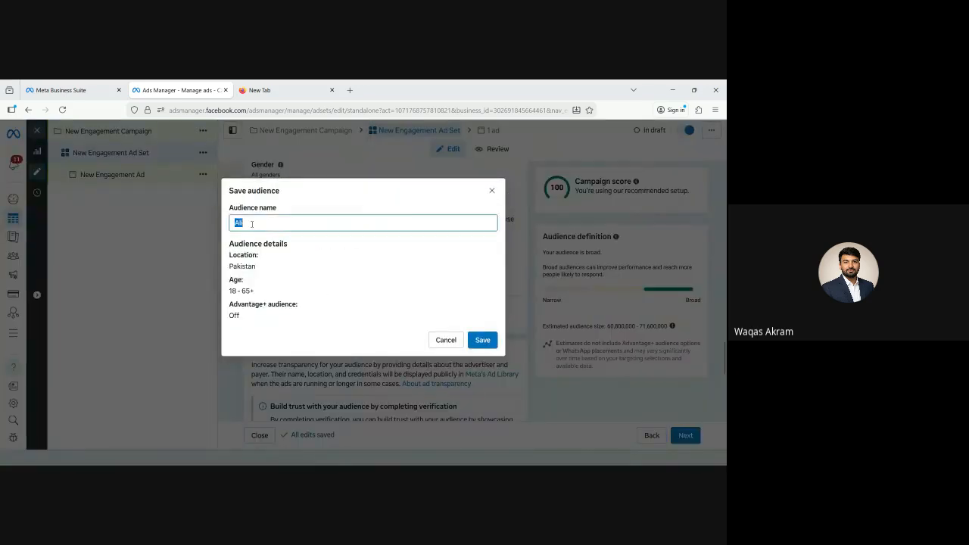
pyautogui.click(483, 339)
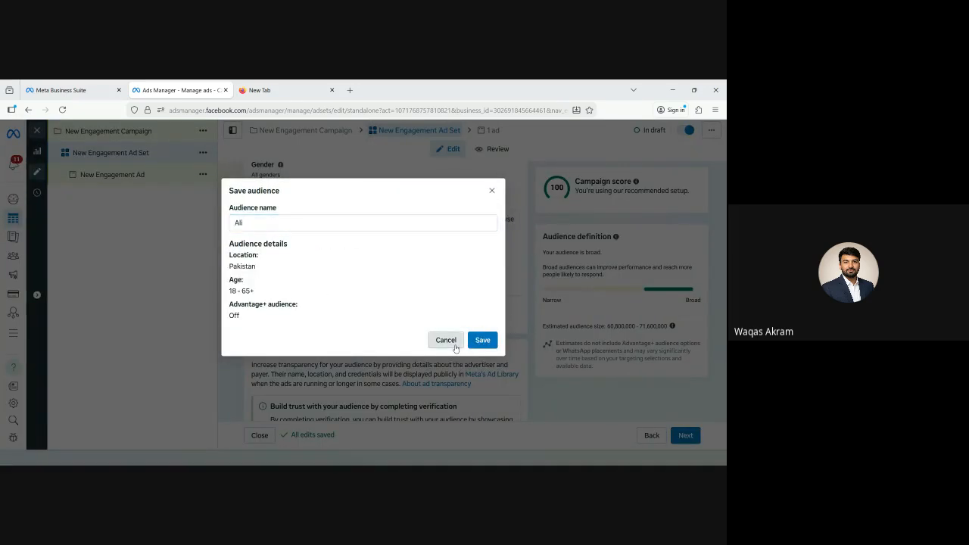
# - Check the saved audience list and review the location, age, gender, detailed targeting and language settings
pyautogui.scroll(5, 450, 330)
pyautogui.scroll(2, 439, 324)
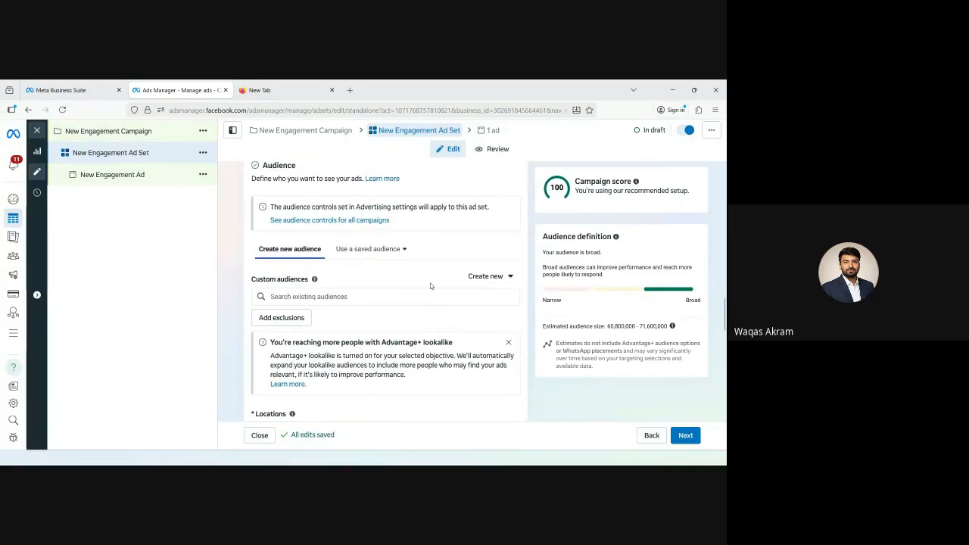
pyautogui.click(370, 249)
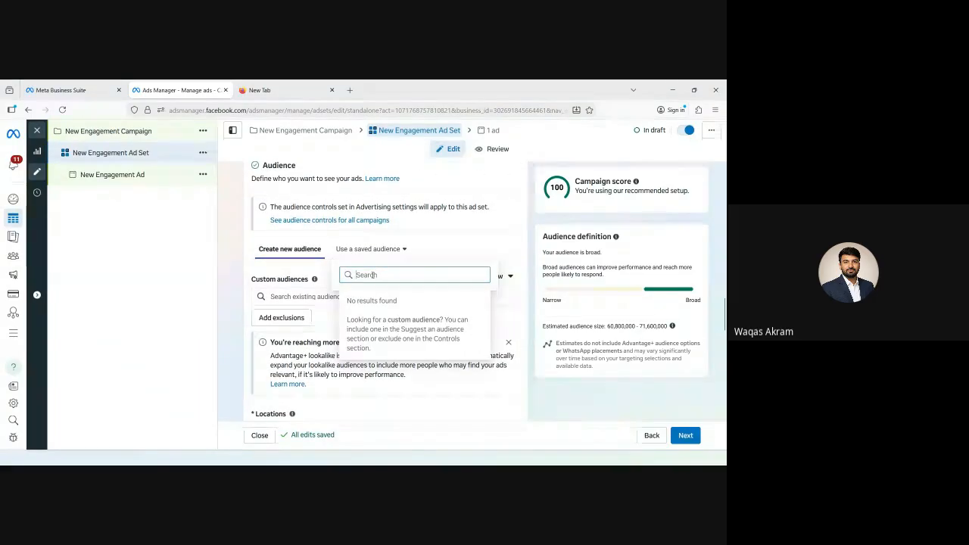
pyautogui.click(450, 248)
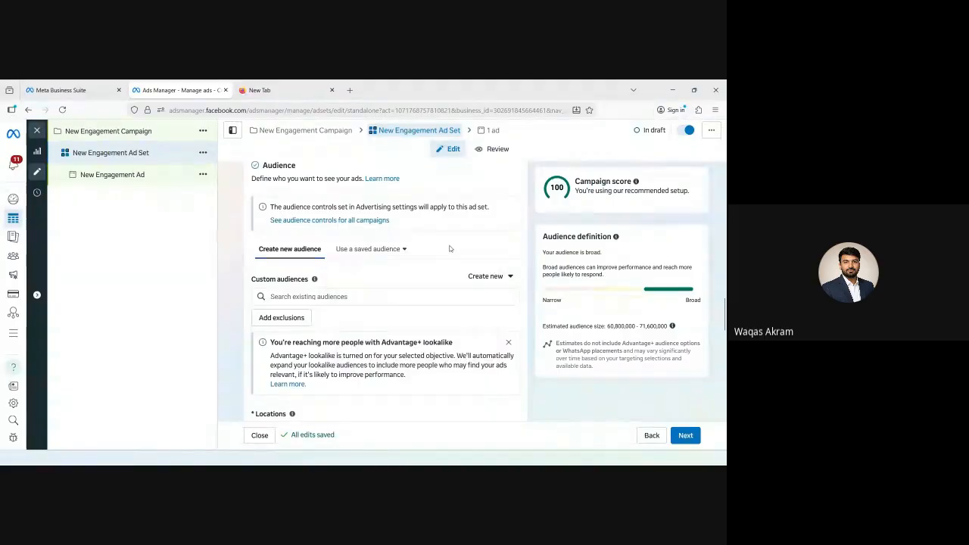
pyautogui.scroll(-3, 317, 295)
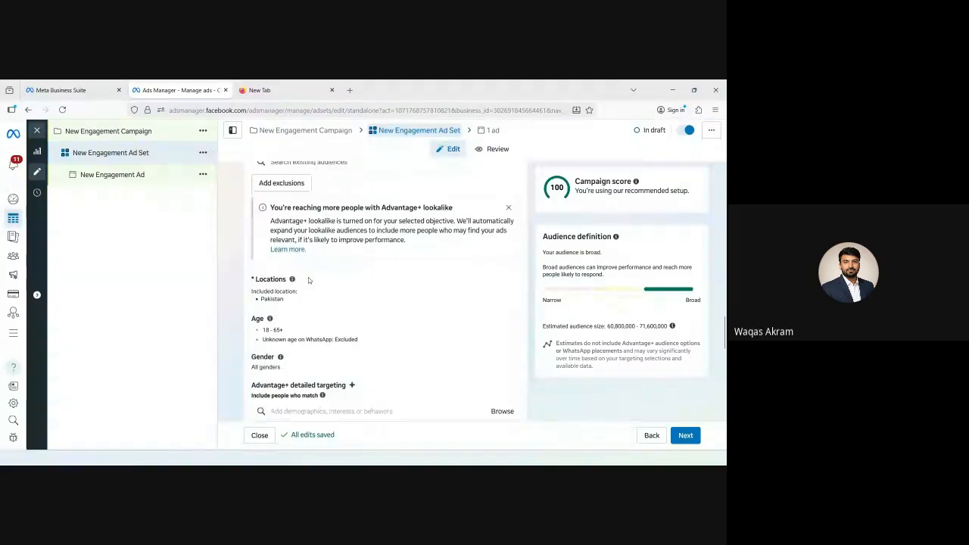
pyautogui.scroll(-2, 295, 310)
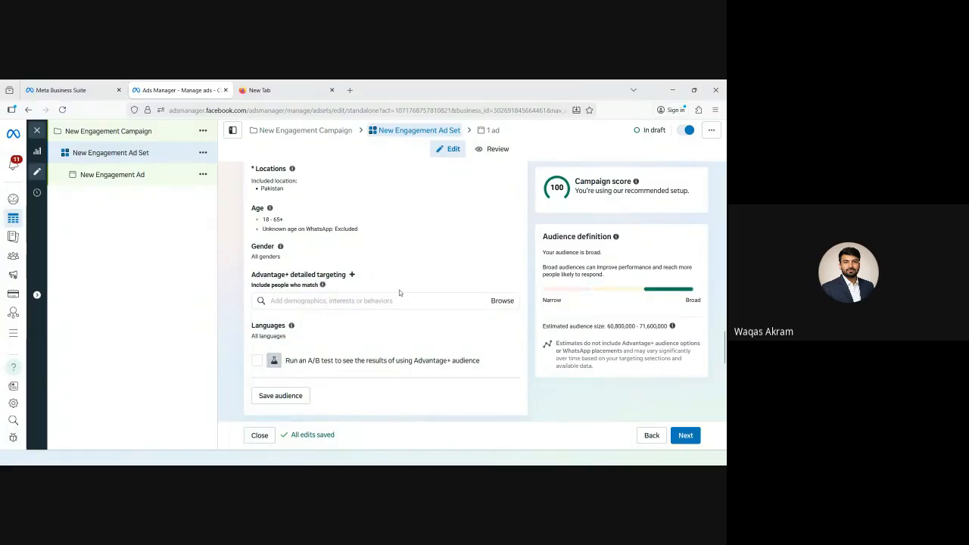
pyautogui.scroll(-2, 400, 294)
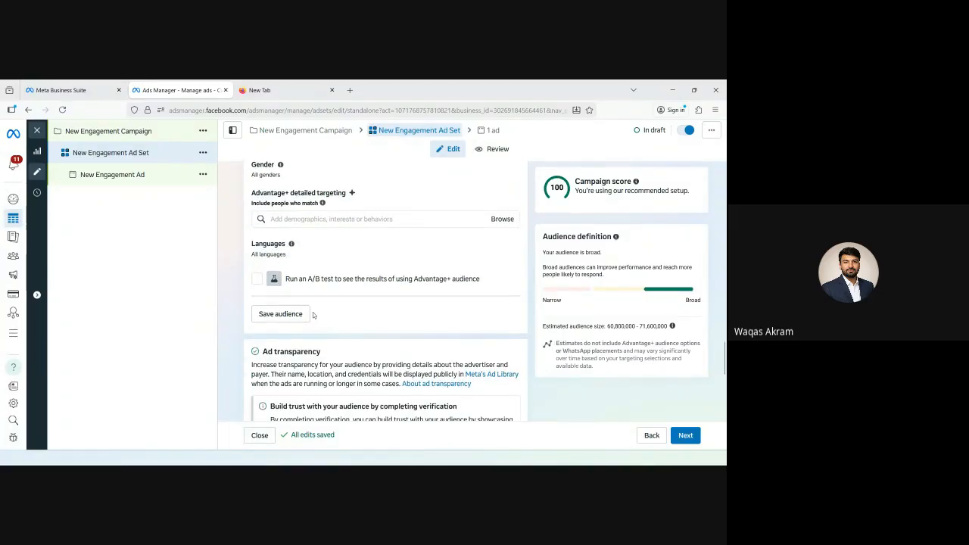
pyautogui.scroll(4, 313, 315)
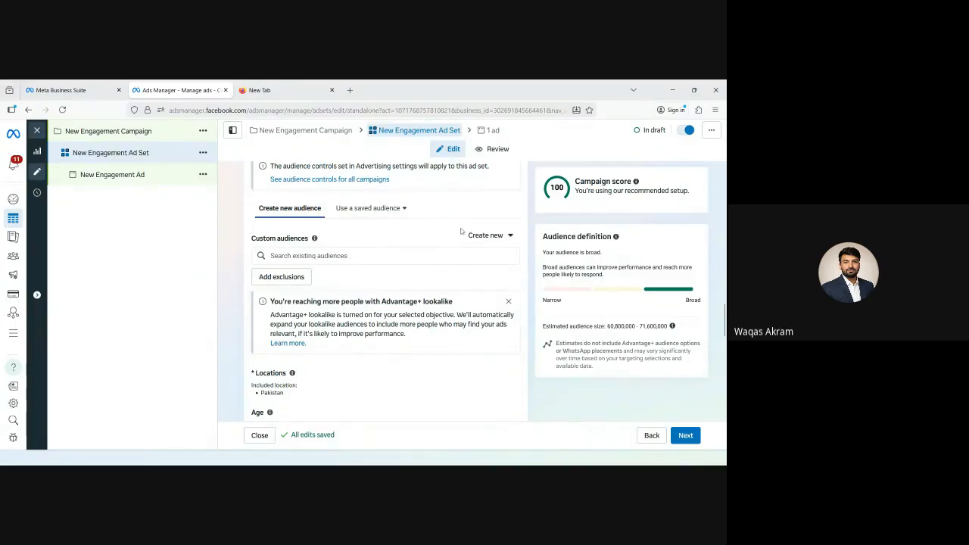
# - Review the custom audience sources offered under Your sources and Meta sources, leaving without creating an audience
pyautogui.click(485, 235)
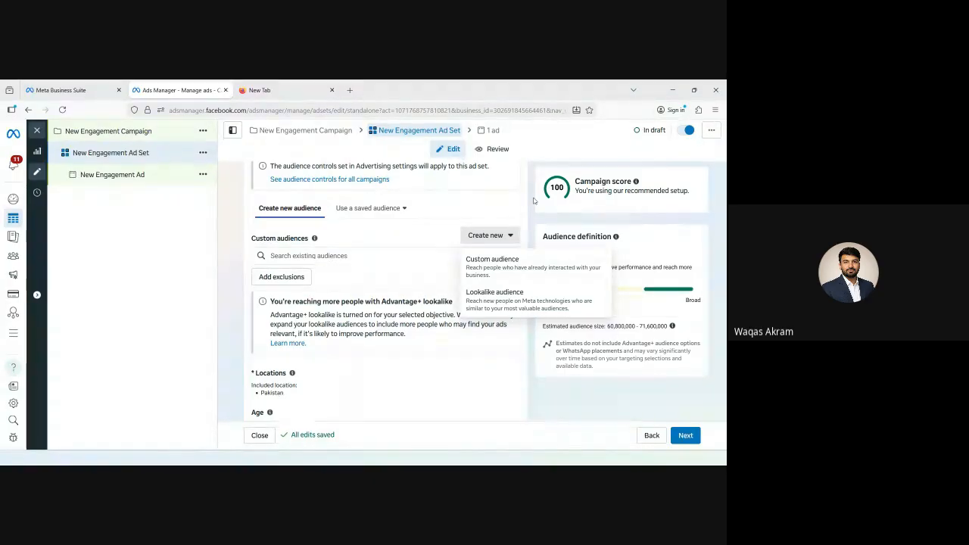
pyautogui.click(494, 270)
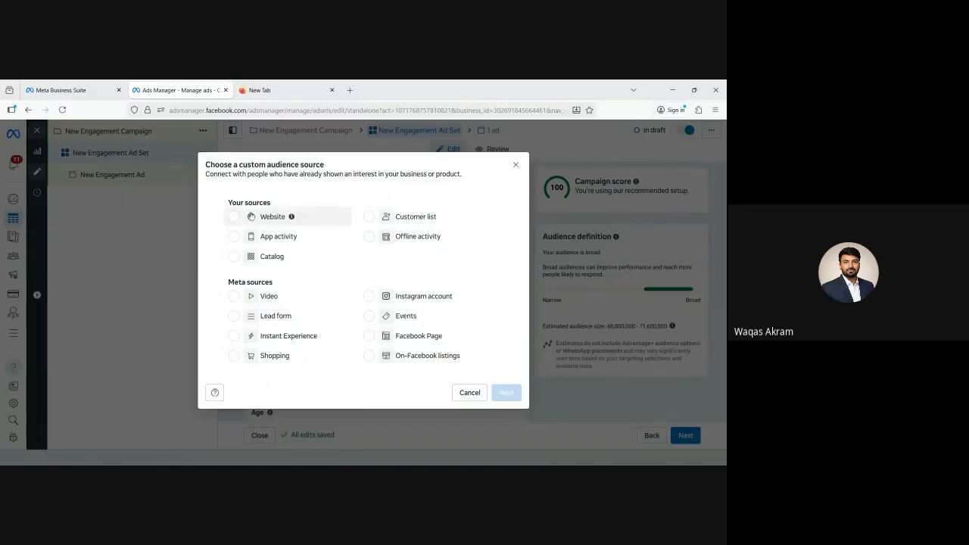
pyautogui.moveTo(227, 203); pyautogui.dragTo(272, 204)
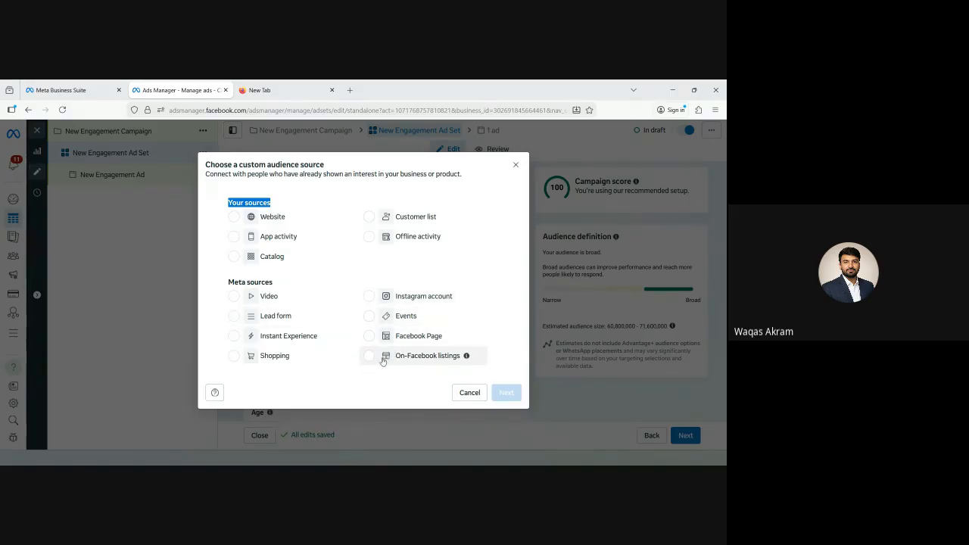
pyautogui.click(285, 198)
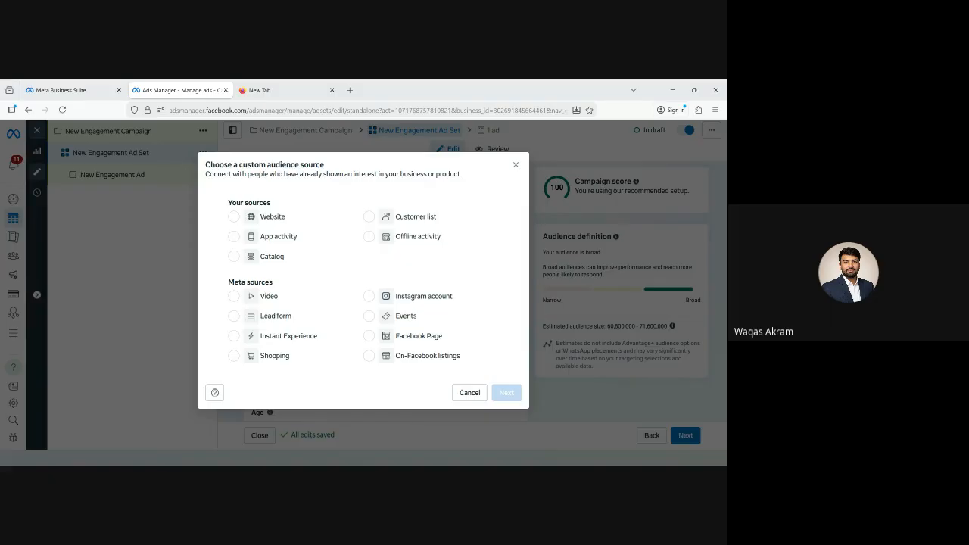
pyautogui.click(468, 392)
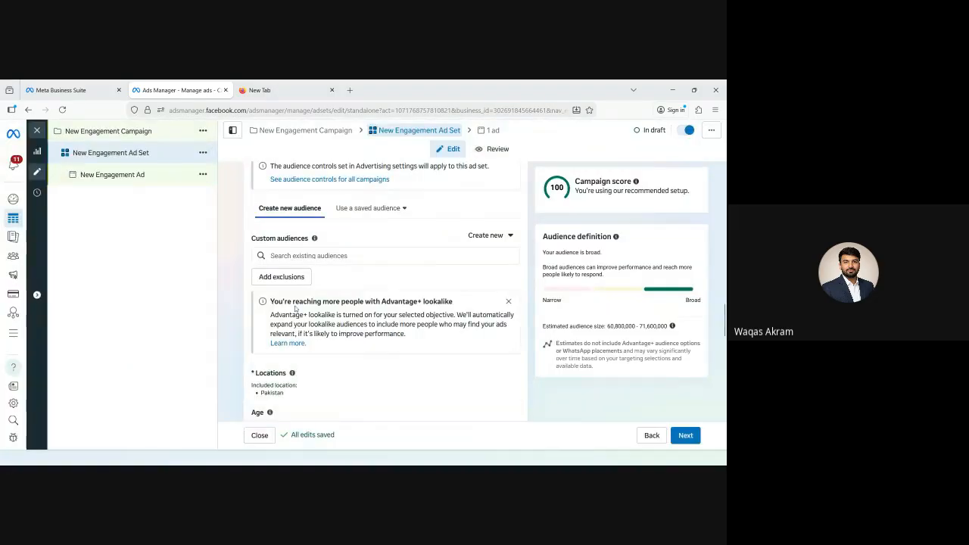
# - Set the New Engagement Ad Set's conversion location to Website
pyautogui.scroll(5, 305, 262)
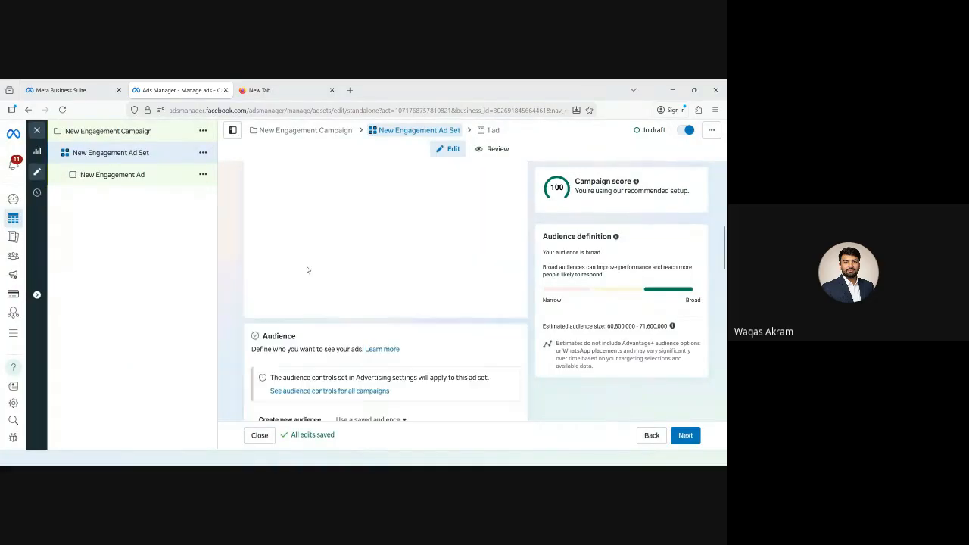
pyautogui.scroll(6, 305, 265)
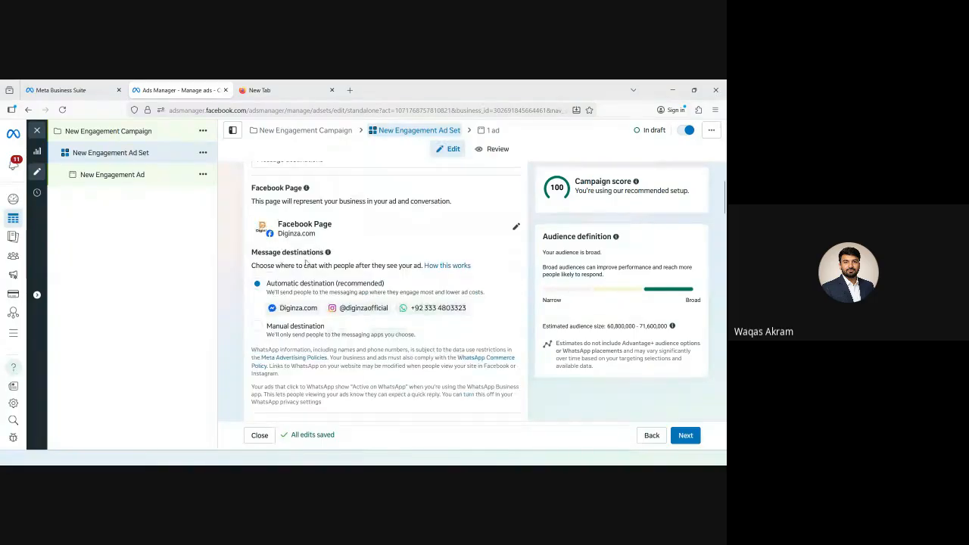
pyautogui.click(138, 182)
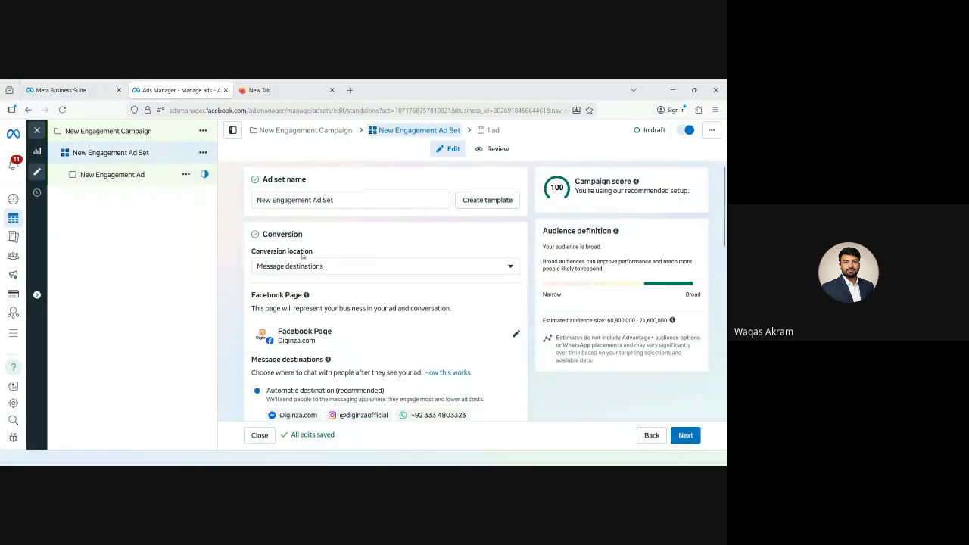
pyautogui.scroll(-3, 281, 256)
pyautogui.scroll(3, 280, 256)
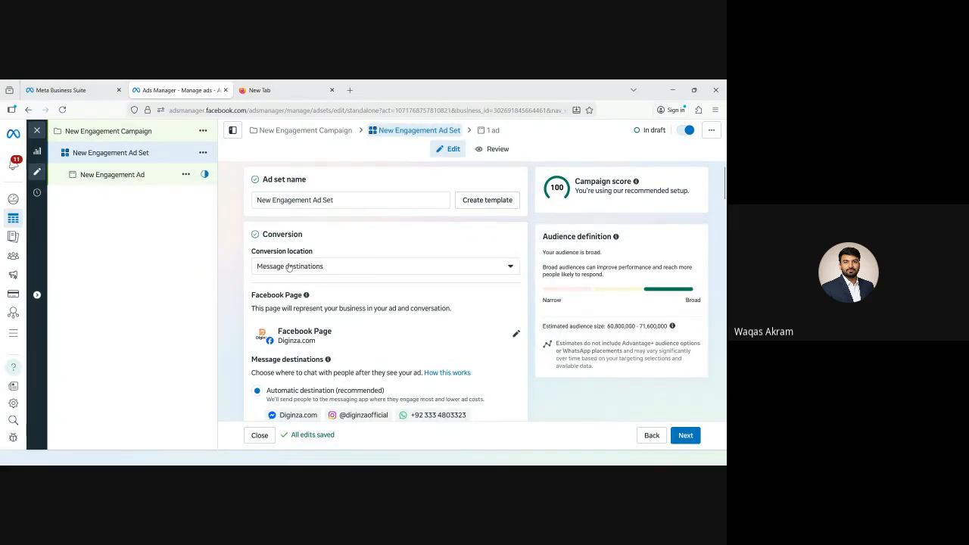
pyautogui.click(288, 267)
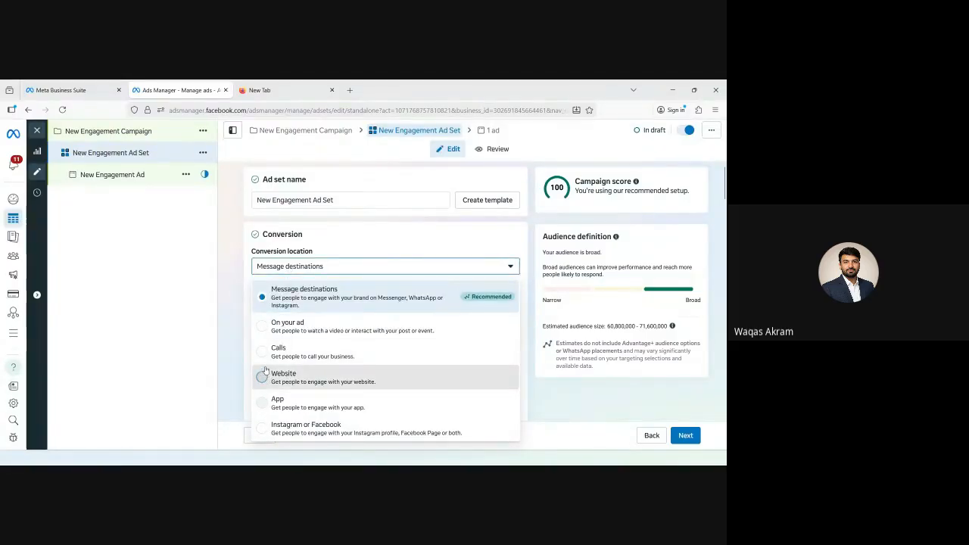
pyautogui.click(284, 377)
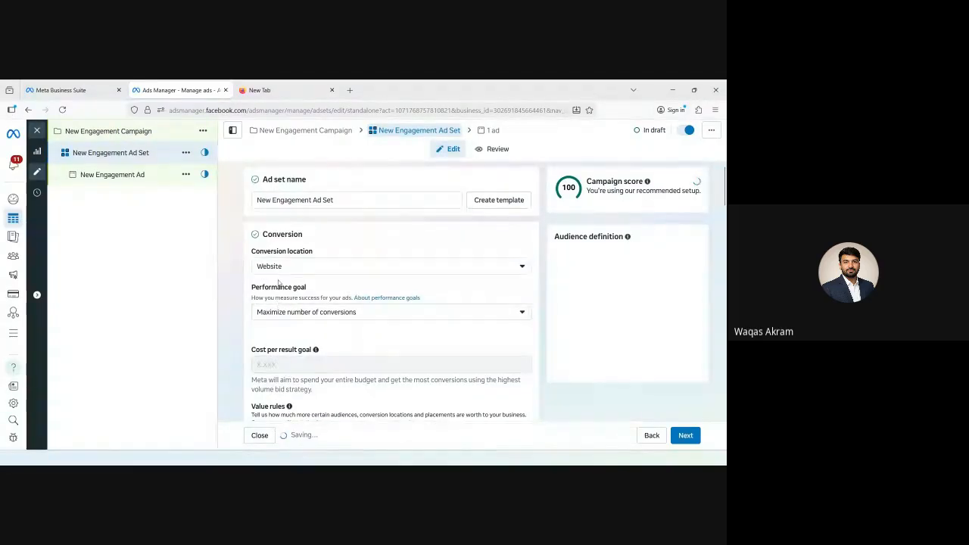
# - Examine the conversion event and performance goal options offered for the Website conversion location
pyautogui.scroll(-5, 291, 307)
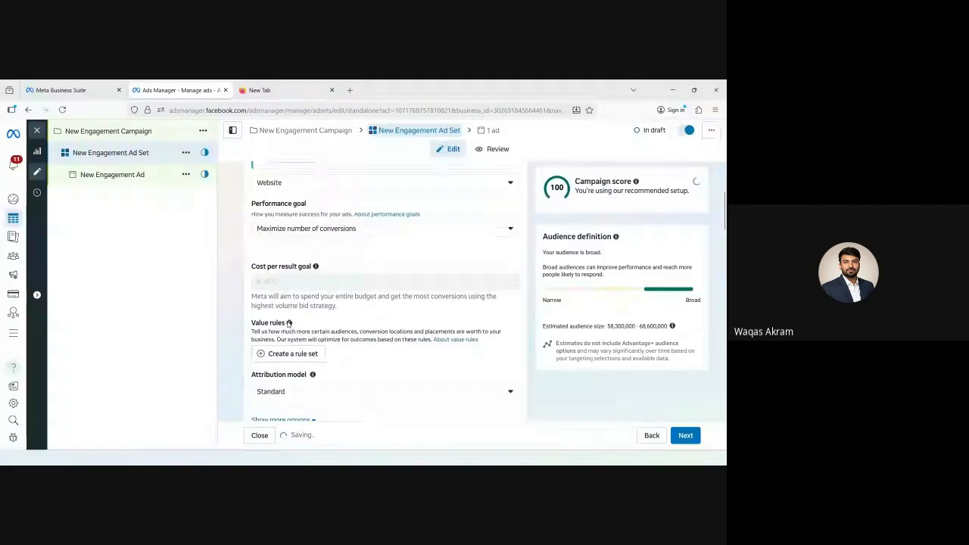
pyautogui.scroll(2, 288, 322)
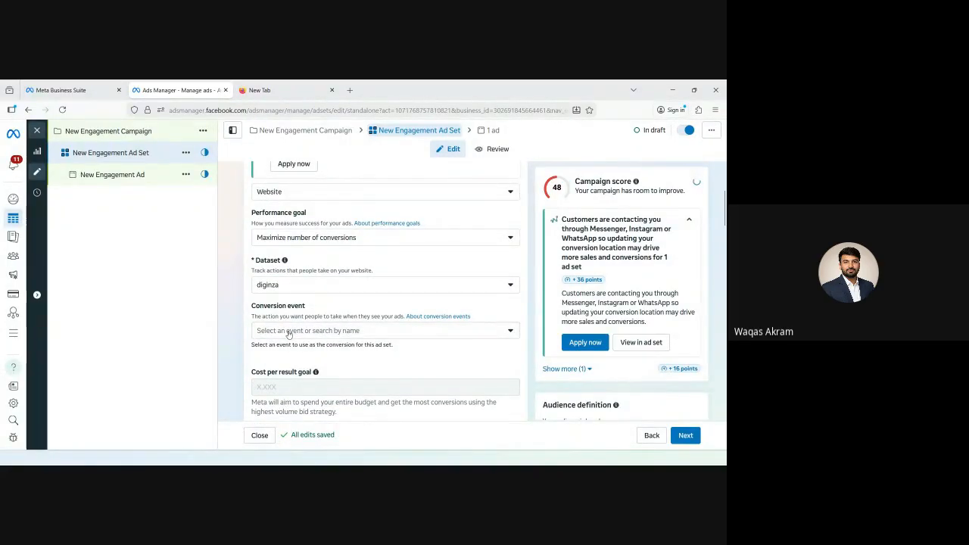
pyautogui.click(289, 333)
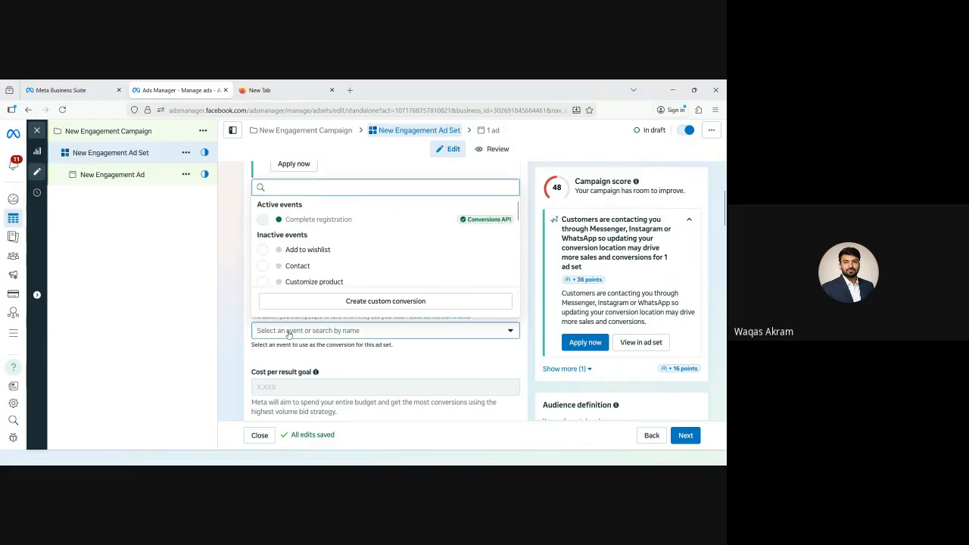
pyautogui.click(234, 315)
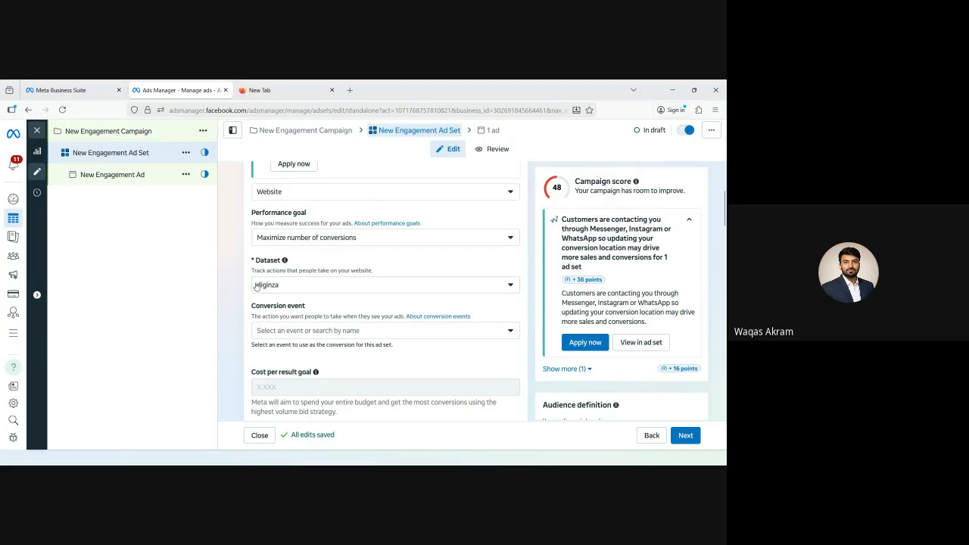
pyautogui.scroll(1, 297, 227)
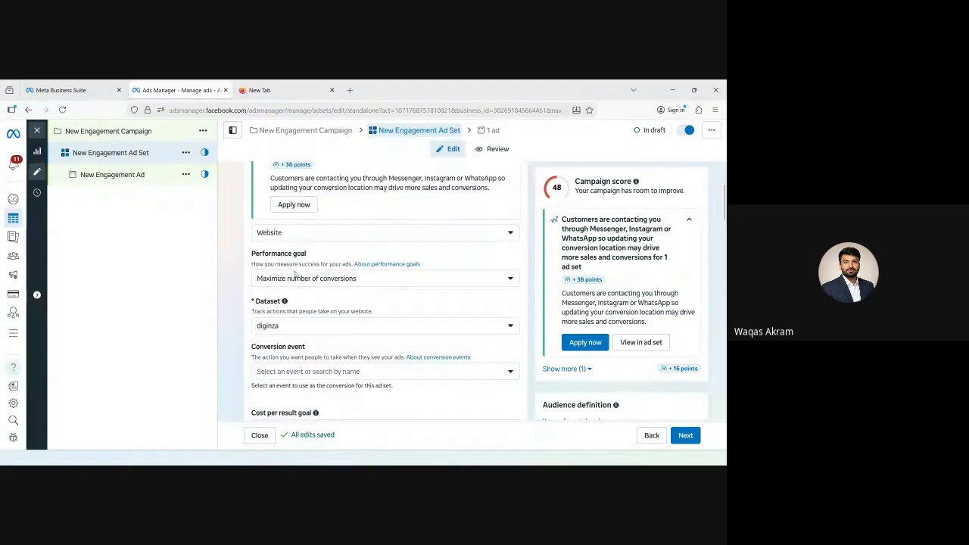
pyautogui.click(293, 279)
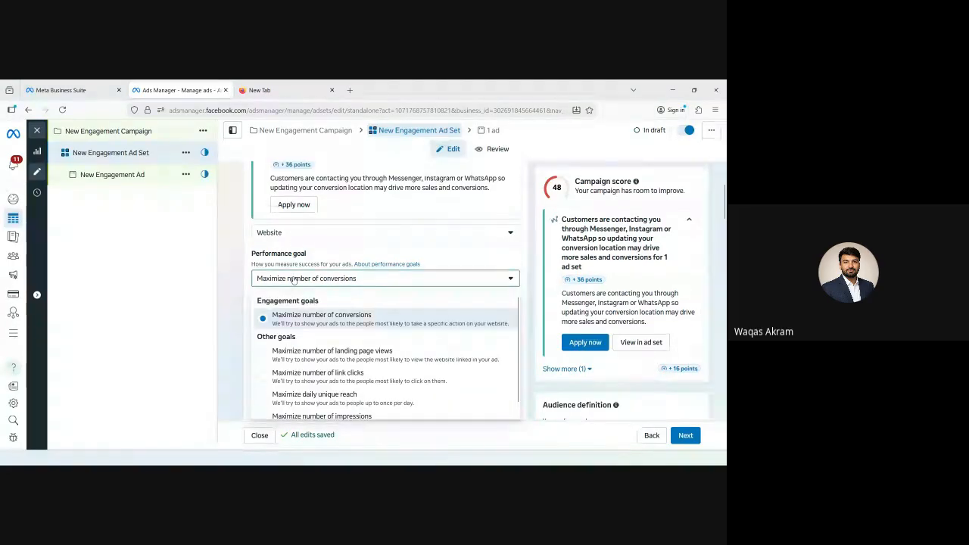
pyautogui.click(293, 278)
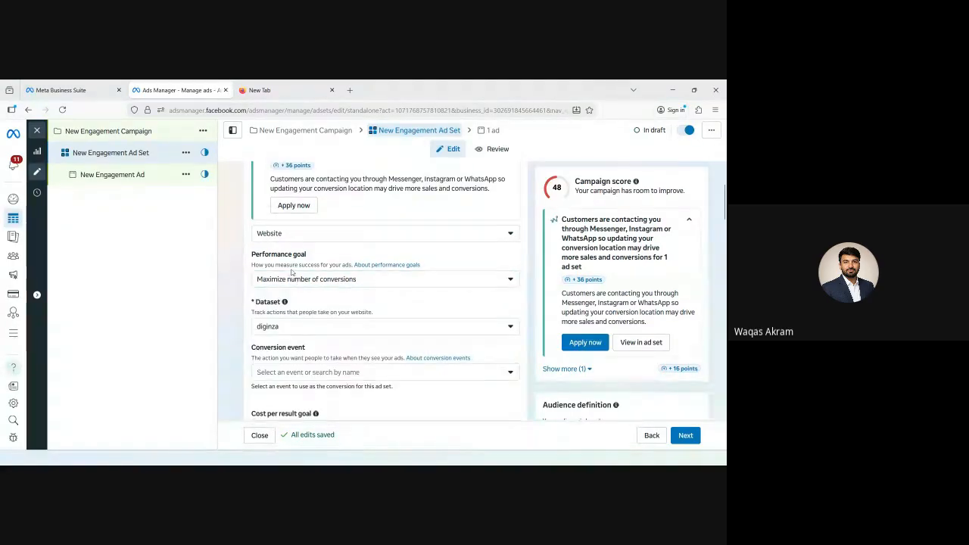
pyautogui.scroll(2, 282, 278)
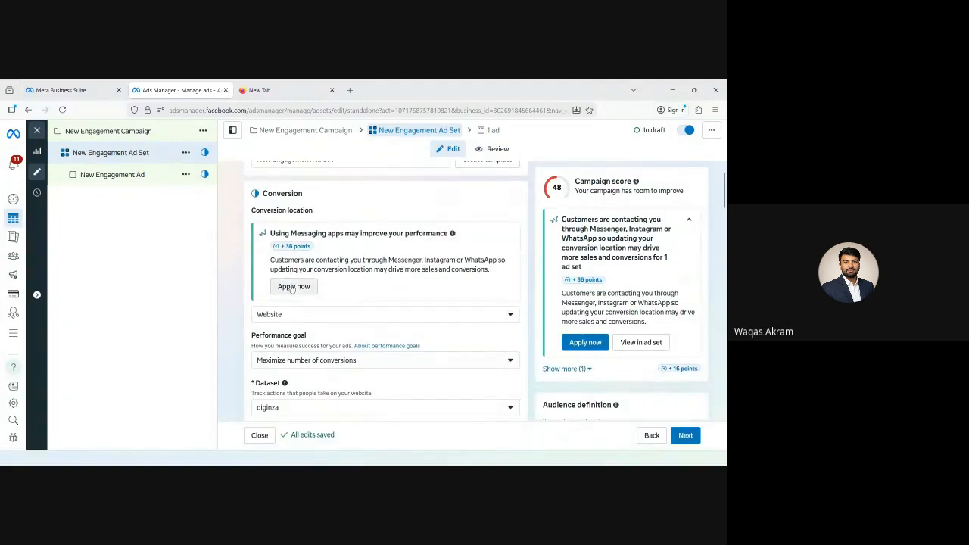
# - Look through the ad set's budget, schedule, audience, ad transparency and placement settings
pyautogui.scroll(-5, 318, 303)
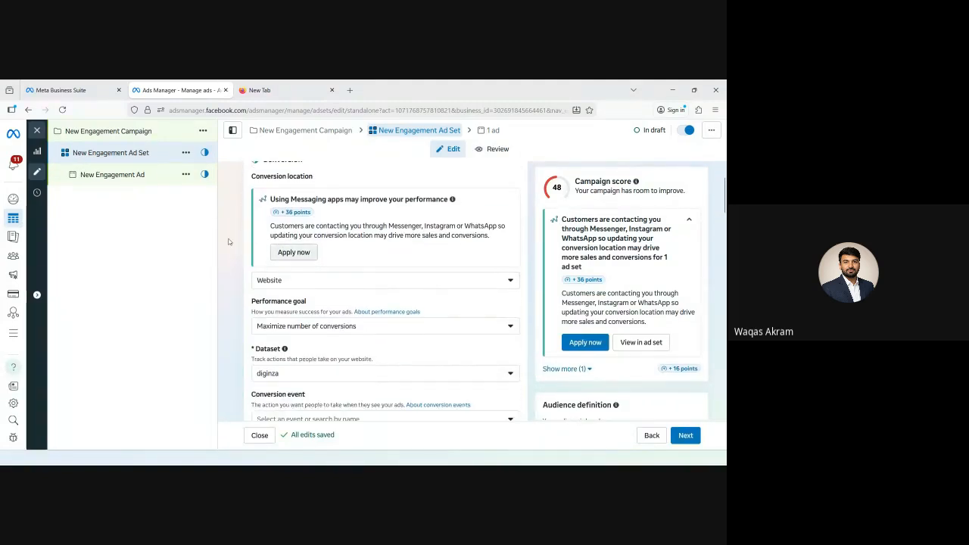
pyautogui.scroll(-10, 351, 312)
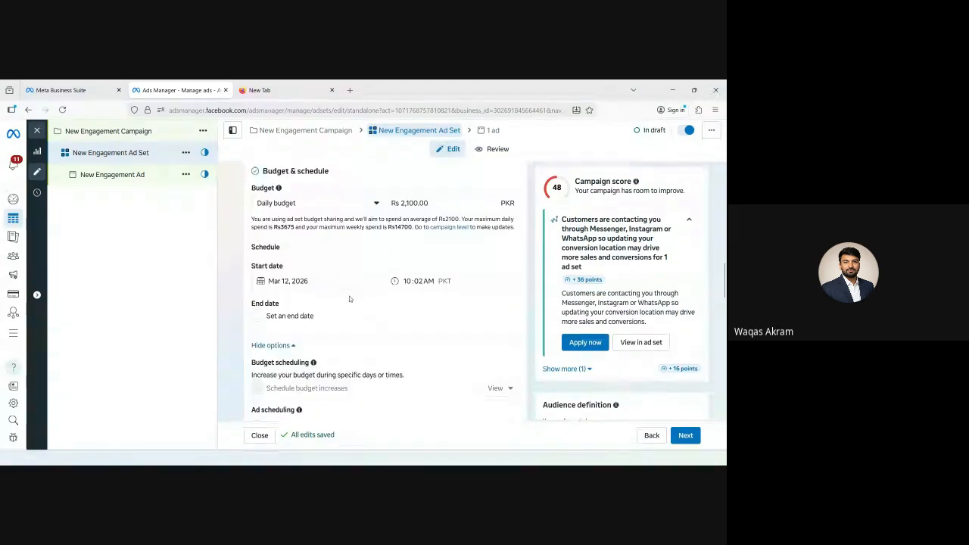
pyautogui.scroll(-5, 345, 294)
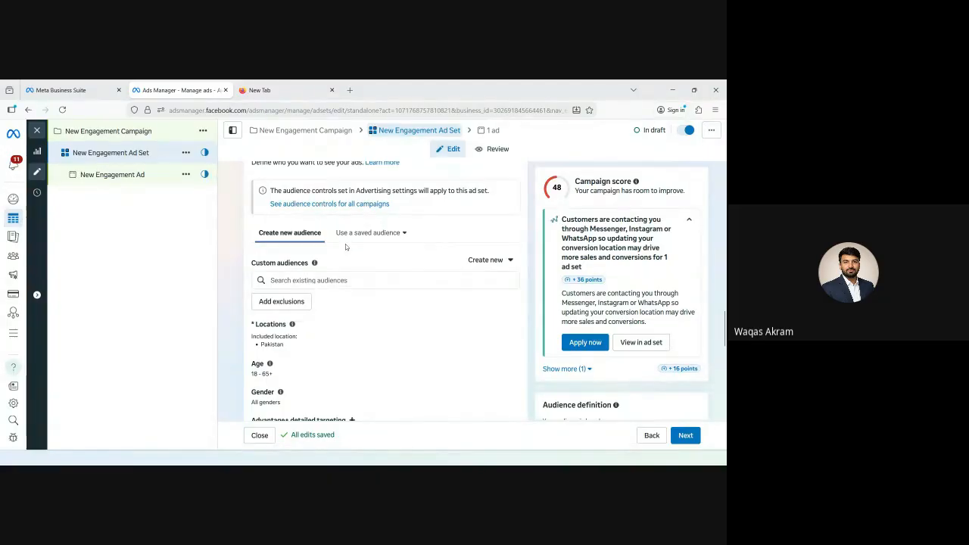
pyautogui.scroll(-1, 345, 242)
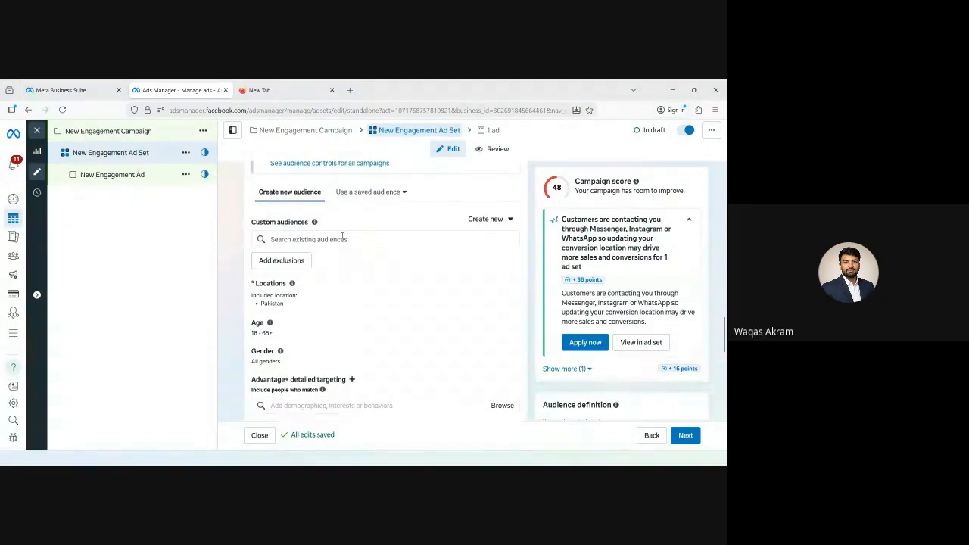
pyautogui.scroll(-7, 340, 235)
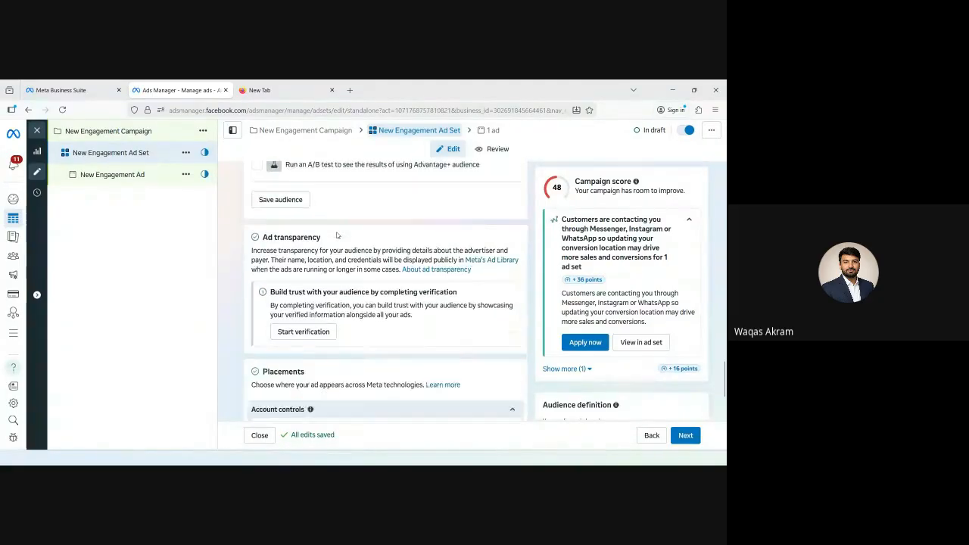
pyautogui.scroll(-3, 337, 236)
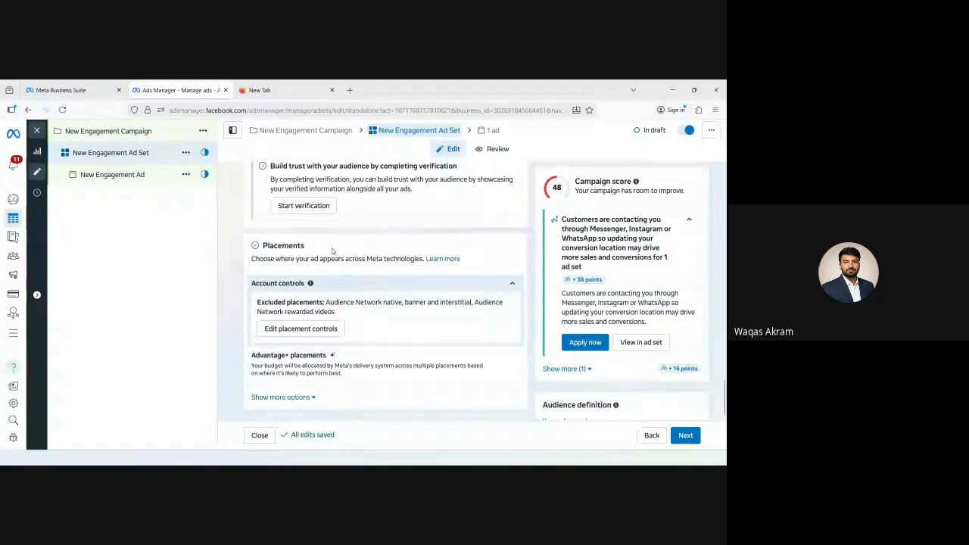
pyautogui.scroll(1, 332, 251)
pyautogui.scroll(9, 327, 253)
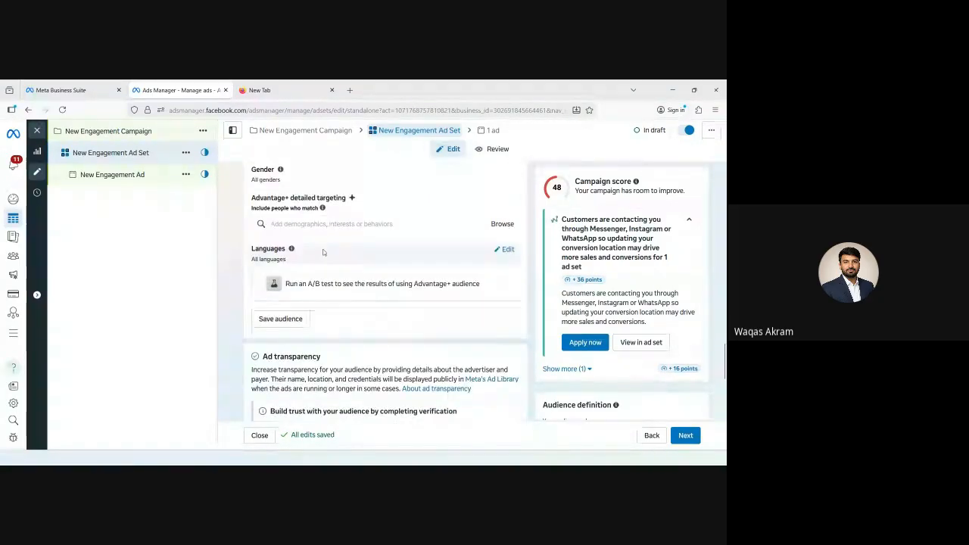
# - Start a new custom audience for the ad set with Website as its source
pyautogui.scroll(2, 323, 251)
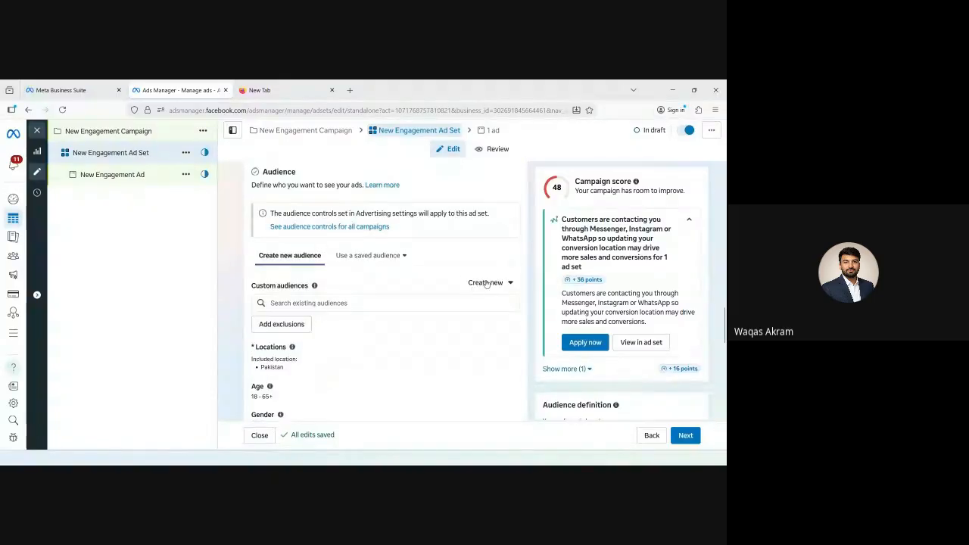
pyautogui.click(485, 283)
pyautogui.click(485, 307)
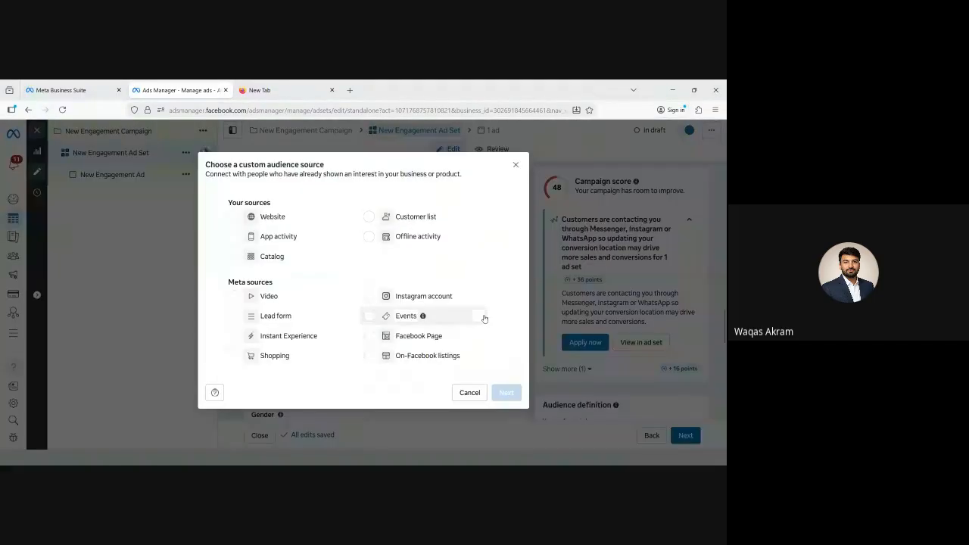
pyautogui.click(267, 217)
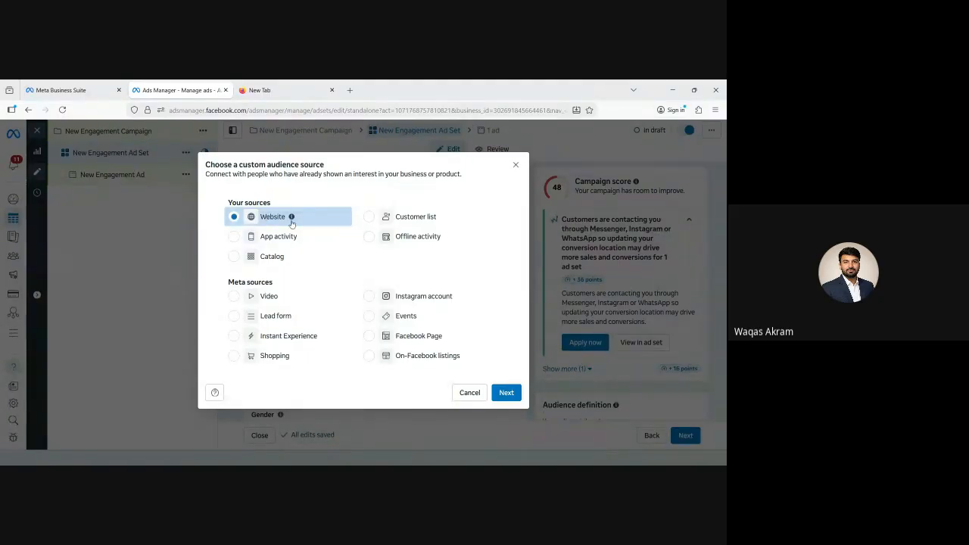
pyautogui.moveTo(292, 223)
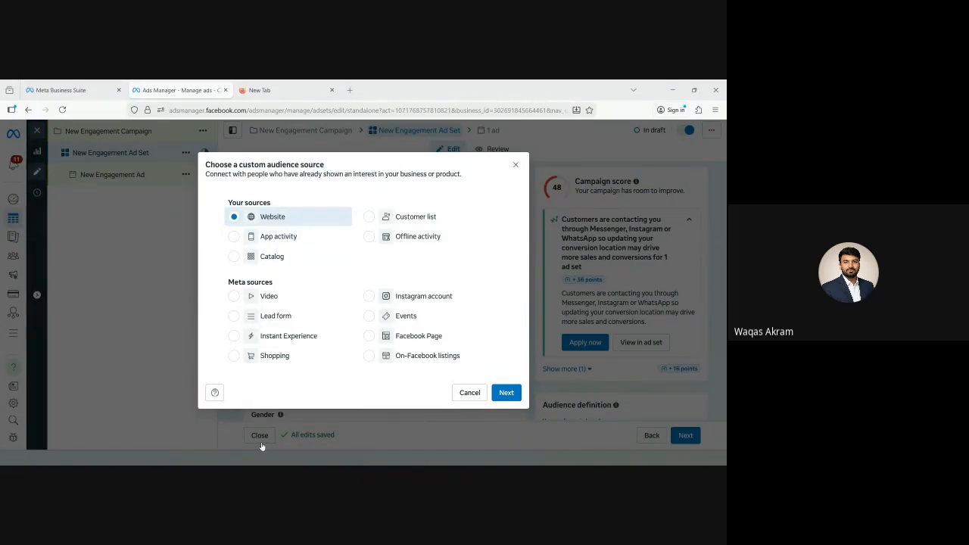
pyautogui.click(504, 394)
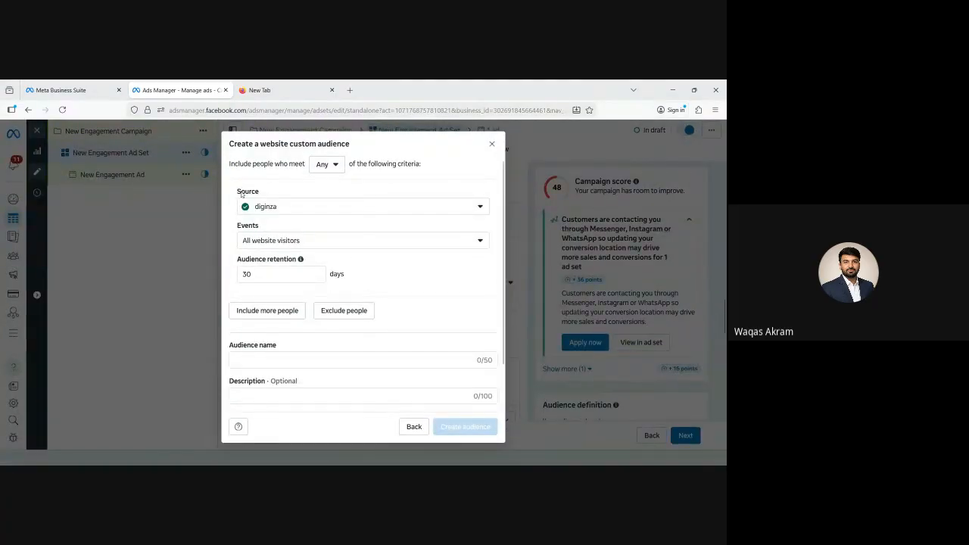
# - Check the sources available for the website custom audience, keeping diginza, and choose All website visitors as the event
pyautogui.click(313, 214)
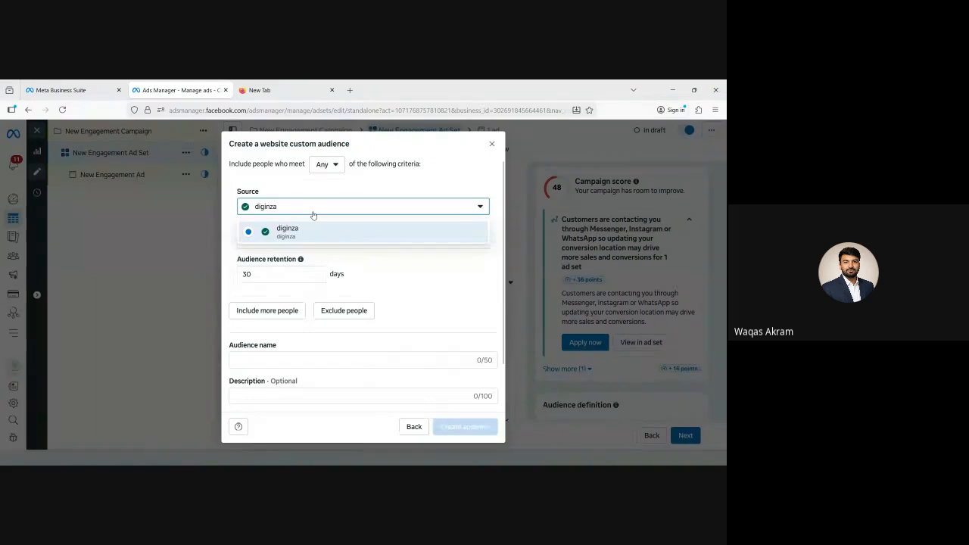
pyautogui.click(313, 214)
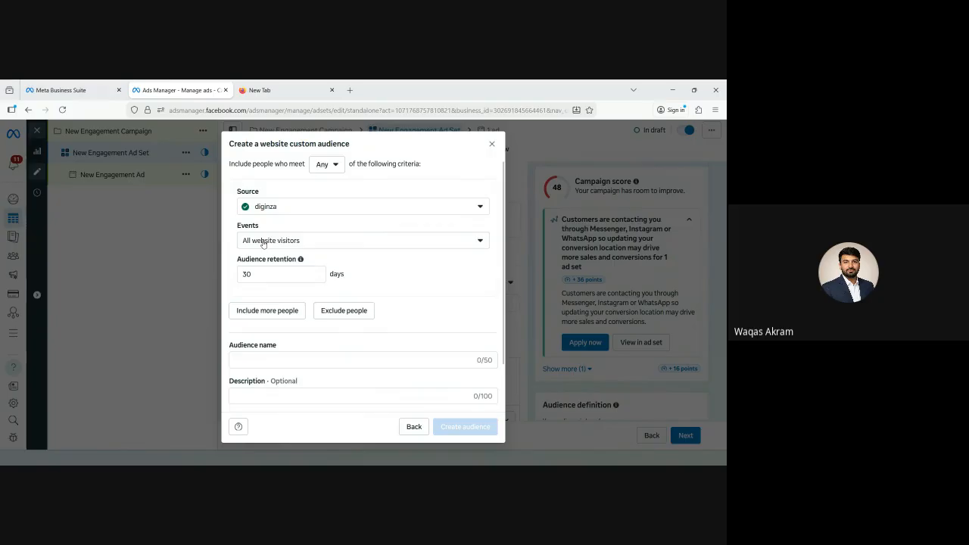
pyautogui.click(263, 243)
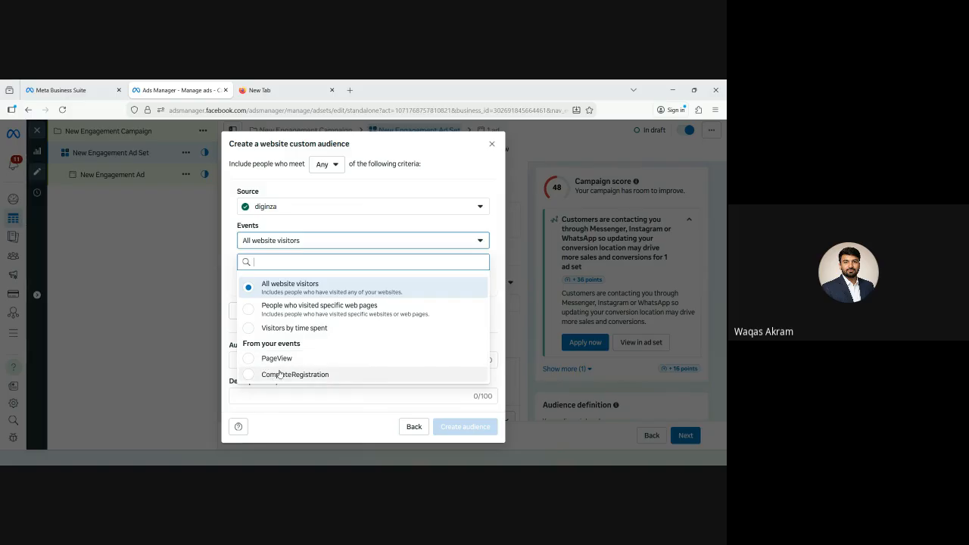
pyautogui.click(271, 285)
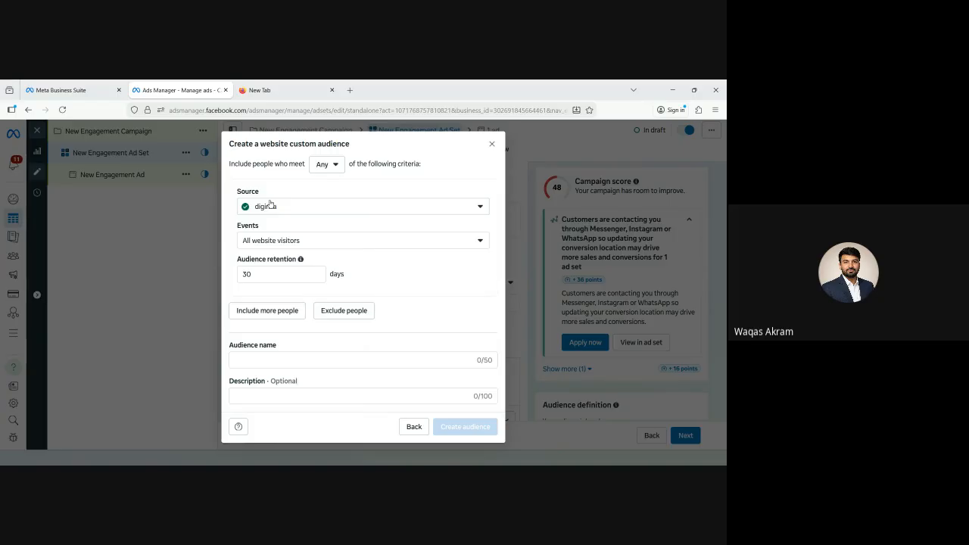
# - Keep All website visitors as the audience's event and set the audience retention to 30 days
pyautogui.click(258, 241)
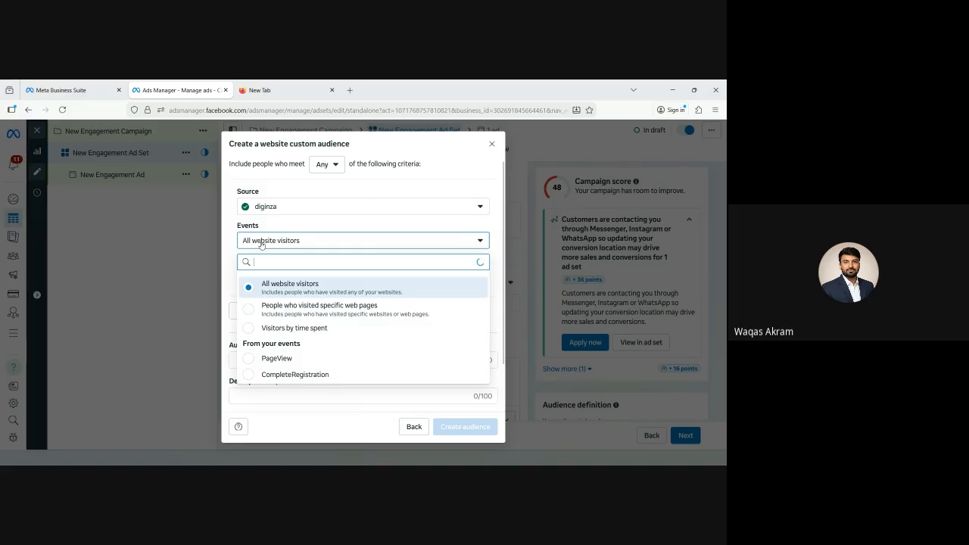
pyautogui.click(260, 285)
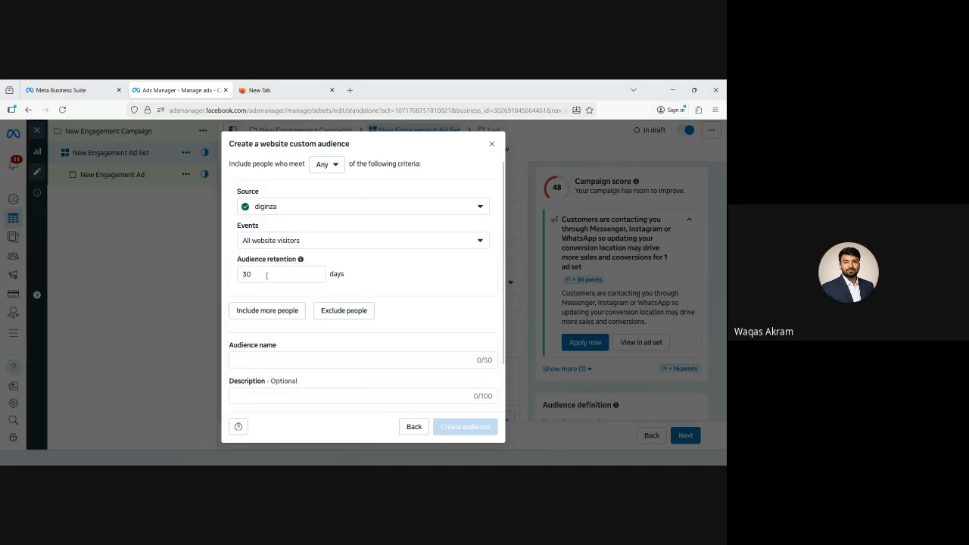
pyautogui.click(269, 273)
pyautogui.press('BackSpace')
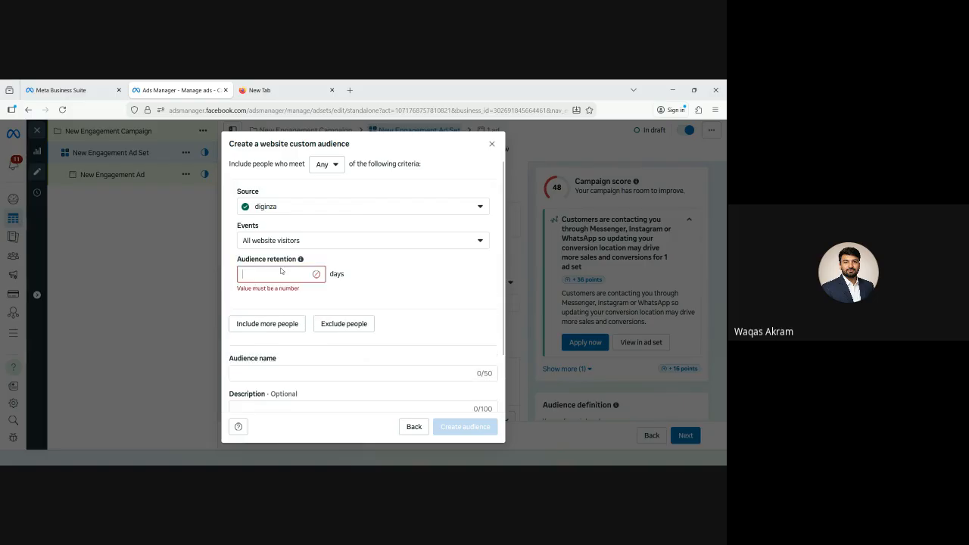
pyautogui.write('7')
pyautogui.press('BackSpace')
pyautogui.write('30')
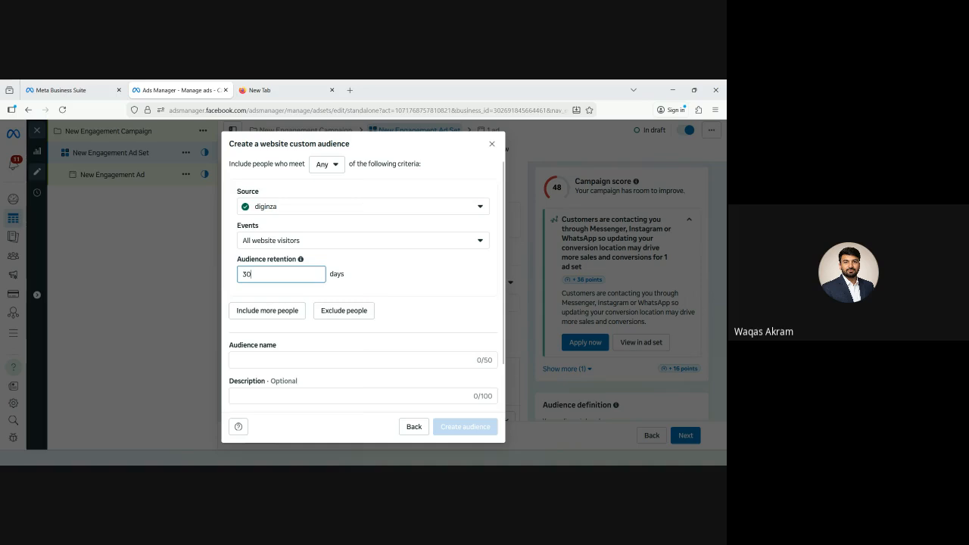
pyautogui.click(399, 323)
# - Name the audience Custom Website Visitors, leave the description empty, create it and finish the custom audience setup
pyautogui.click(298, 362)
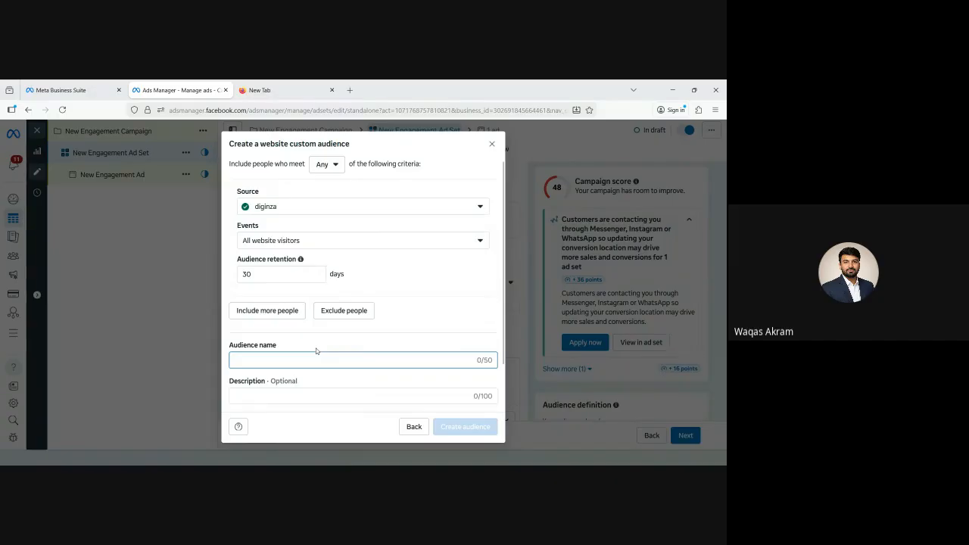
pyautogui.write('Cust')
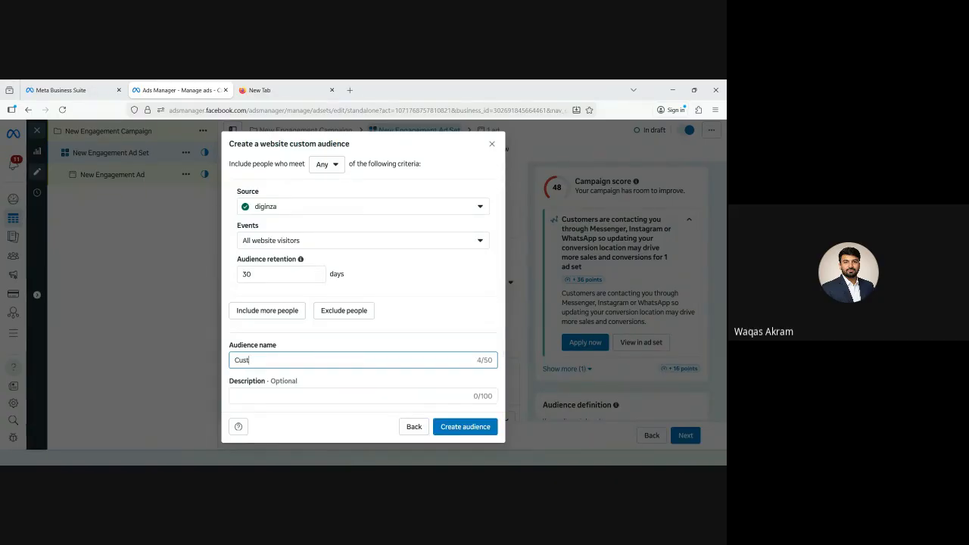
pyautogui.write('om Website Visitors')
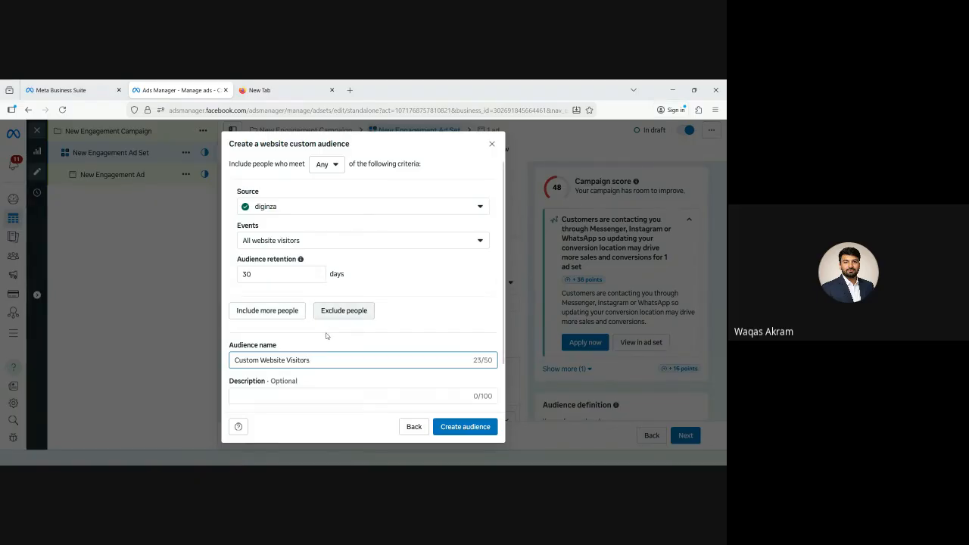
pyautogui.scroll(-1, 283, 358)
pyautogui.click(279, 347)
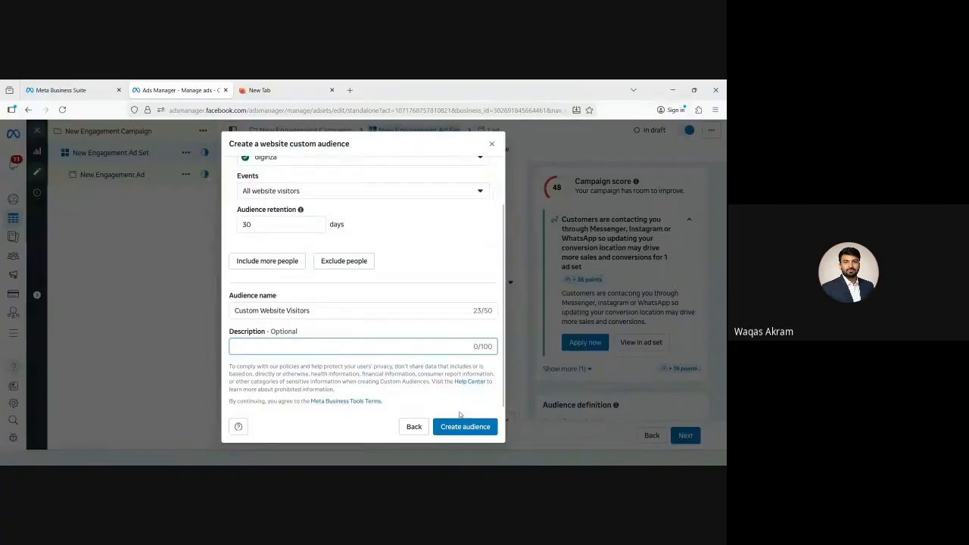
pyautogui.click(479, 429)
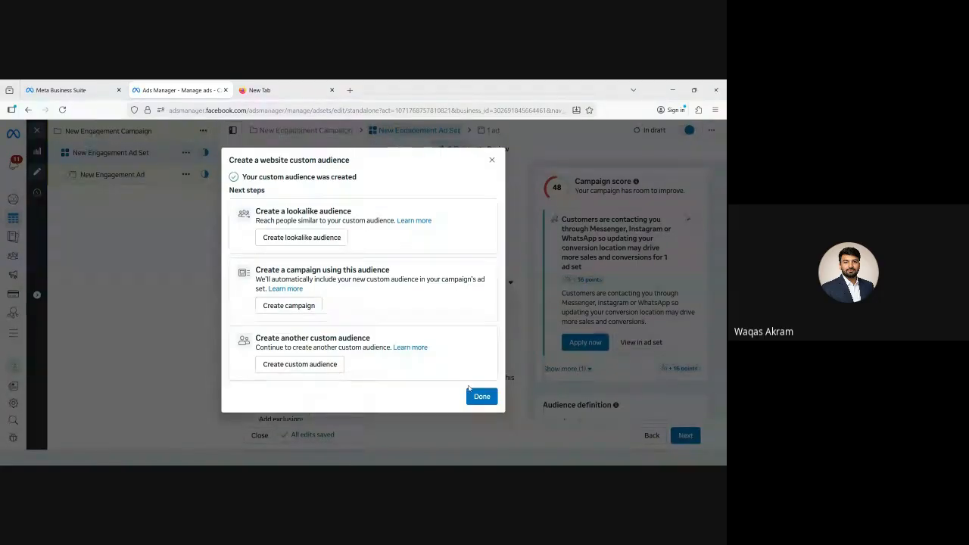
pyautogui.click(482, 397)
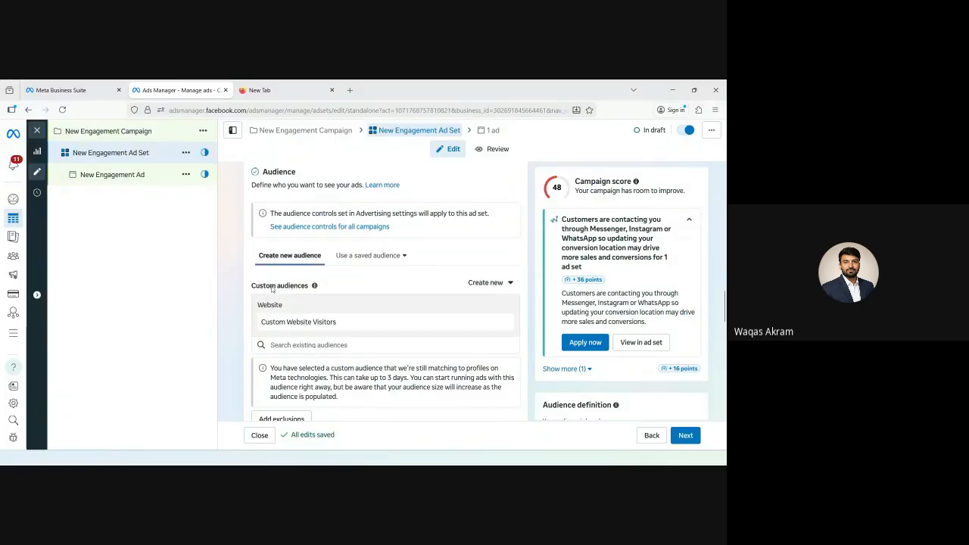
# - Remove Custom Website Visitors from the ad set's custom audiences and add it back from the existing audiences
pyautogui.click(300, 325)
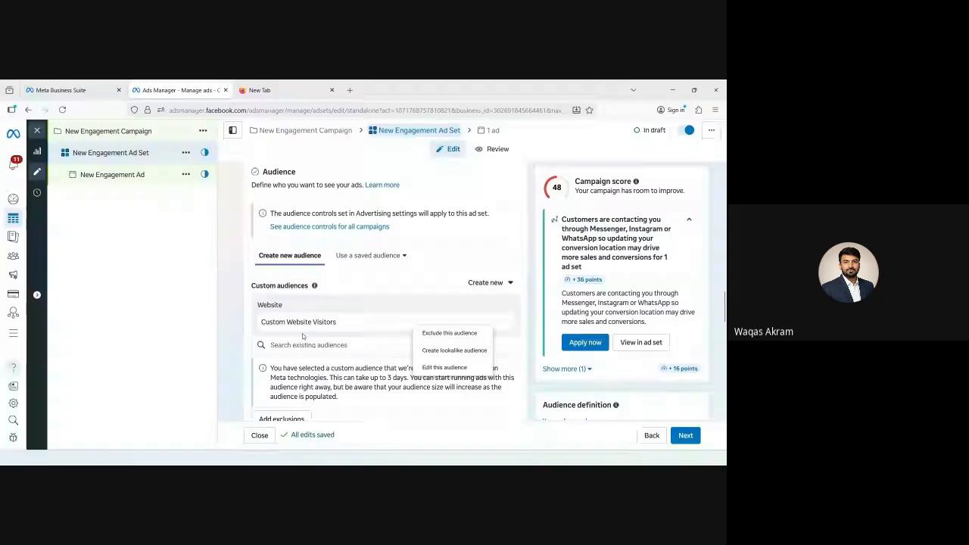
pyautogui.click(302, 333)
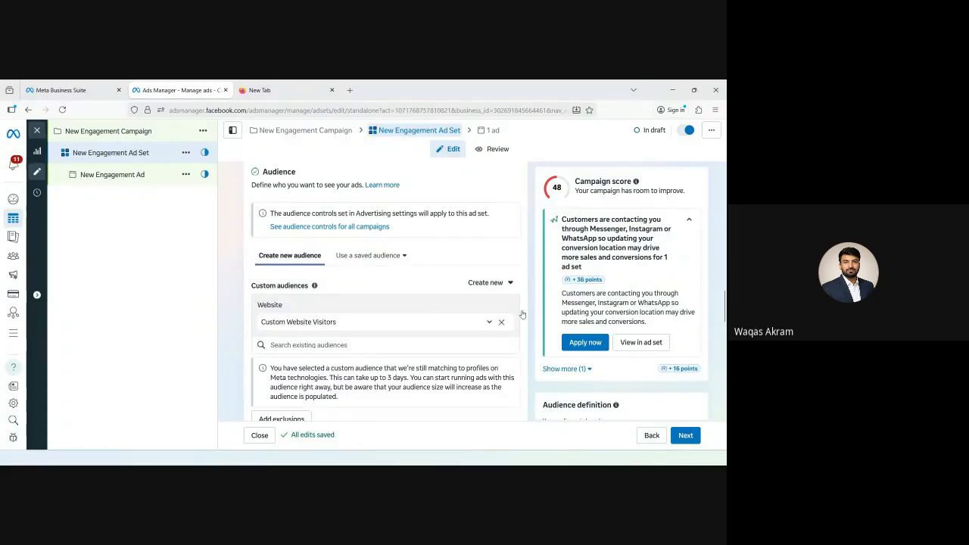
pyautogui.click(502, 323)
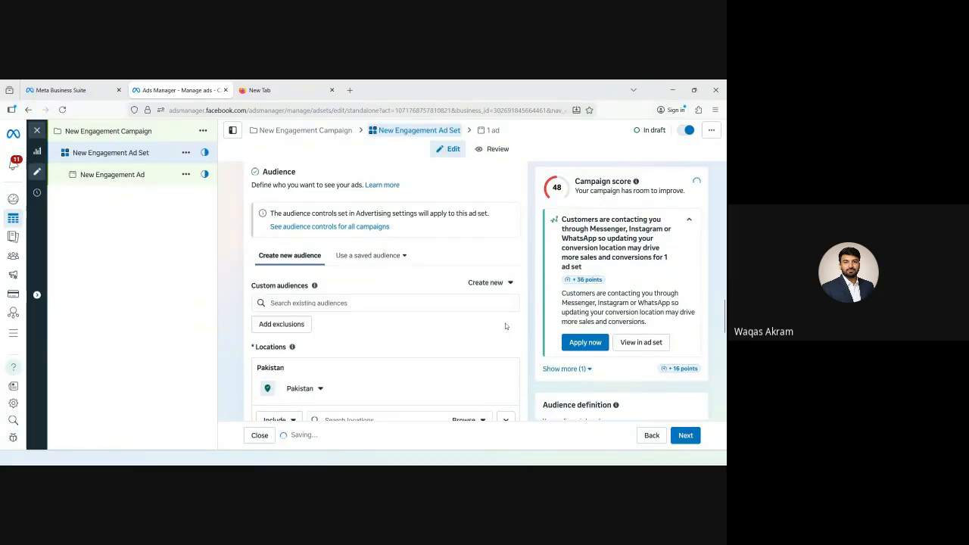
pyautogui.click(299, 303)
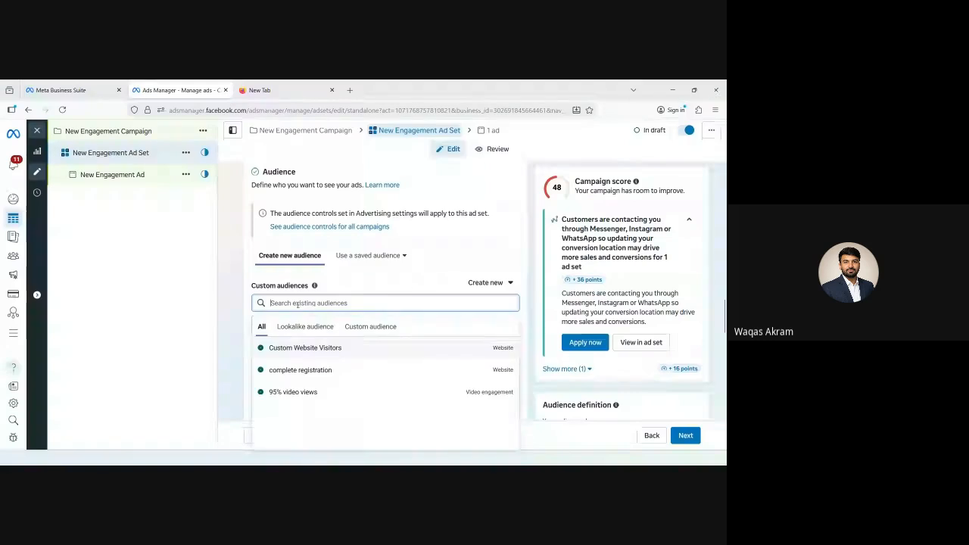
pyautogui.moveTo(291, 348)
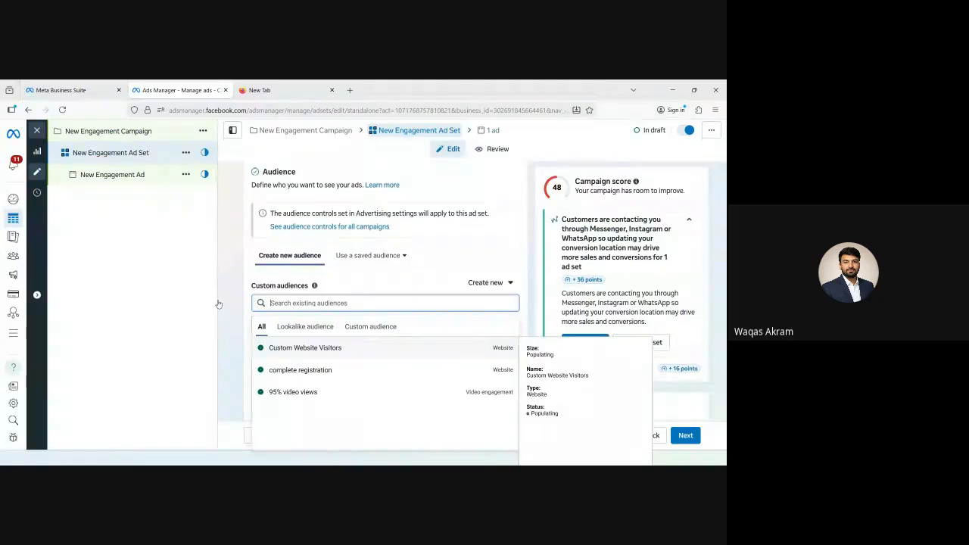
pyautogui.click(305, 348)
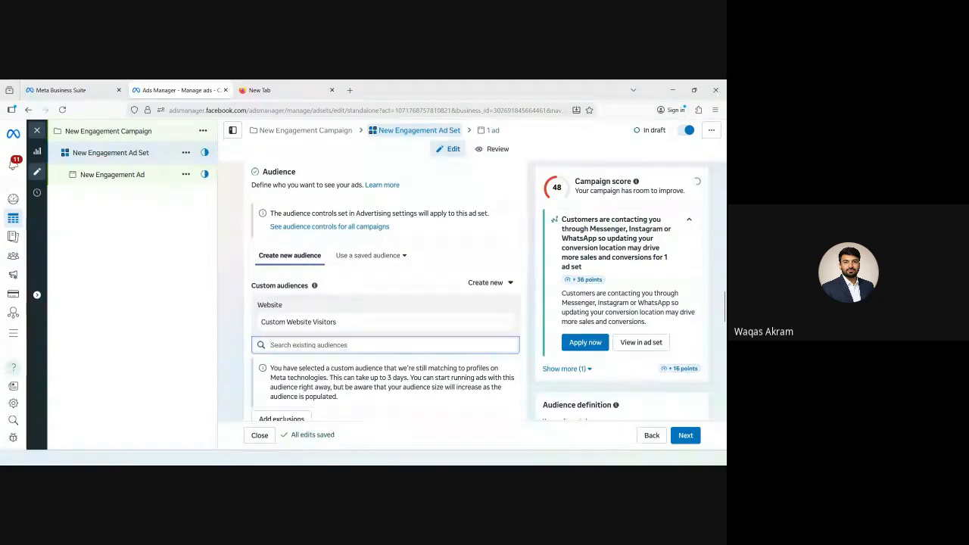
pyautogui.click(436, 432)
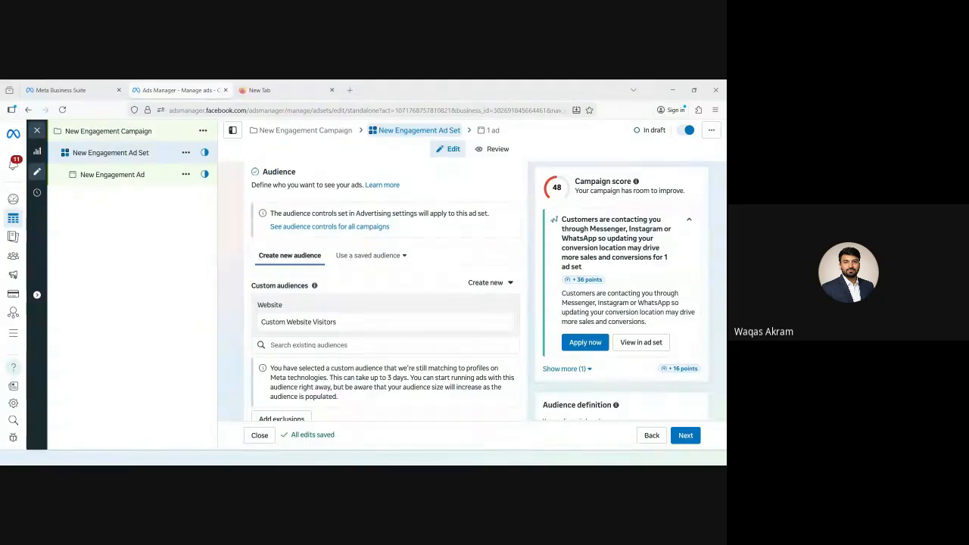
# - Look through the remaining existing audiences and the sources offered for a new custom audience, including Video, without creating one
pyautogui.click(340, 345)
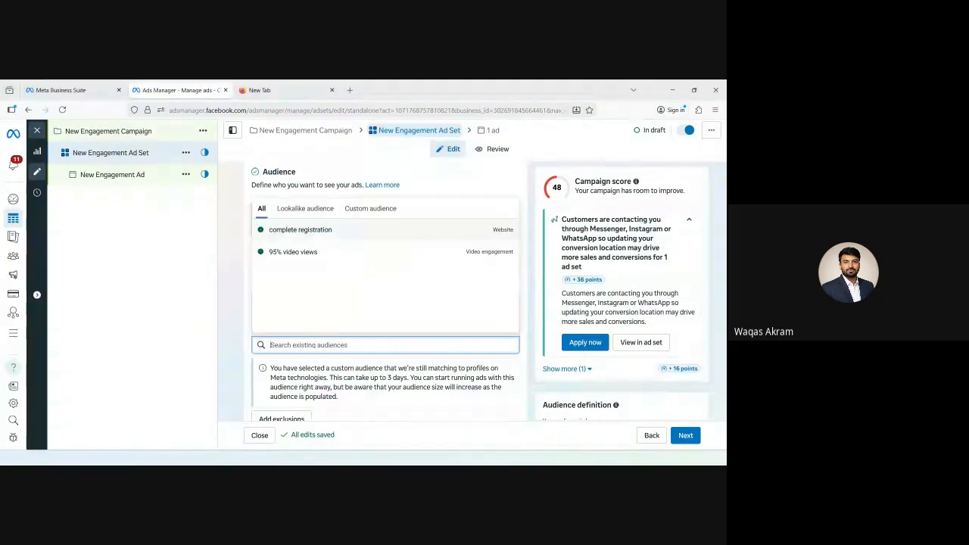
pyautogui.click(228, 275)
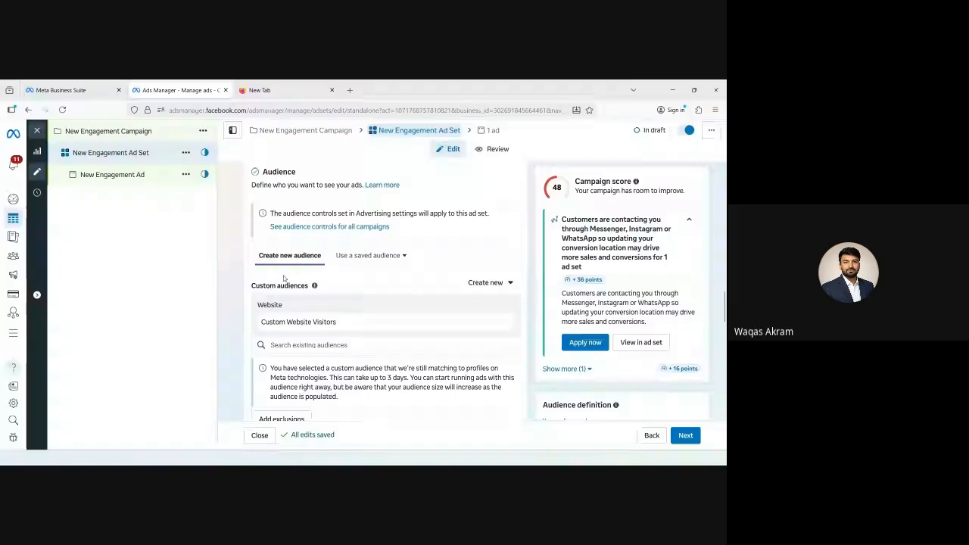
pyautogui.click(489, 287)
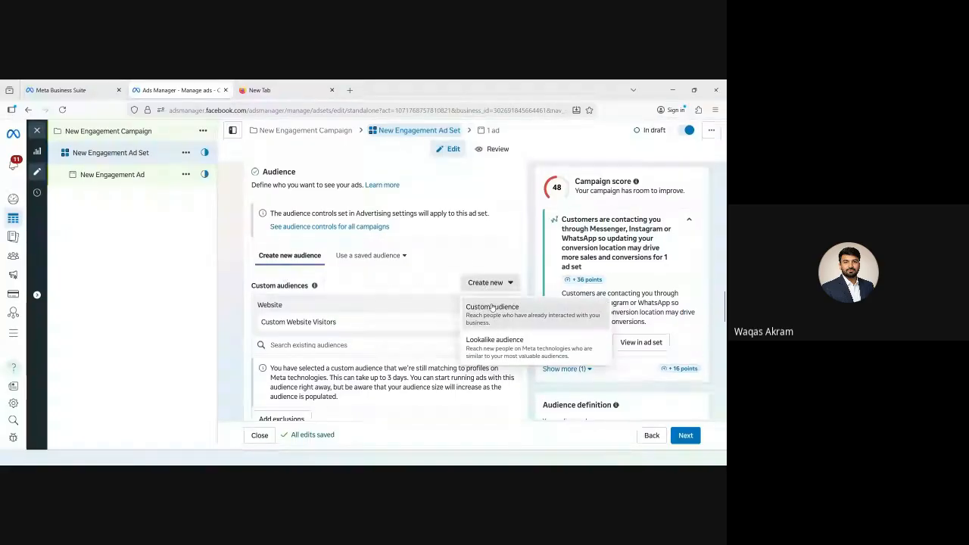
pyautogui.click(490, 308)
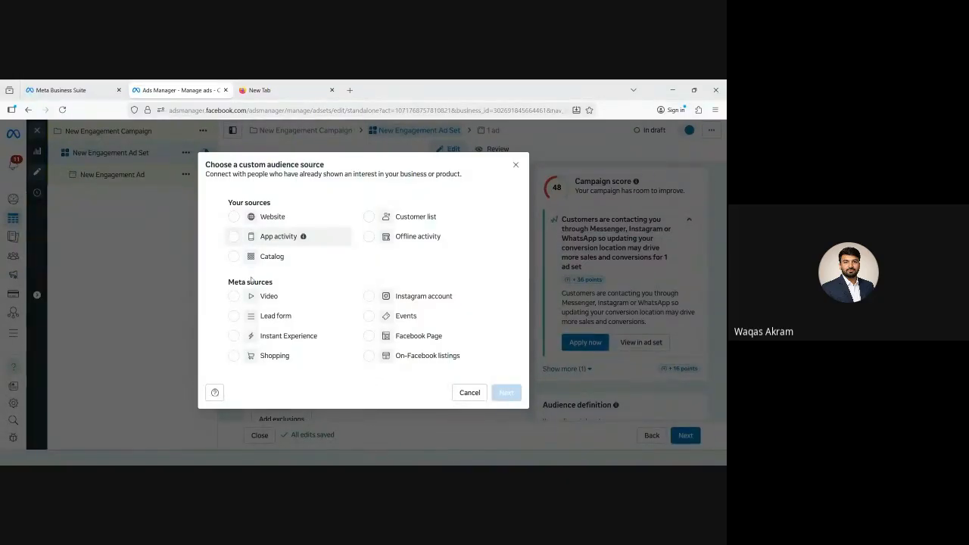
pyautogui.click(243, 300)
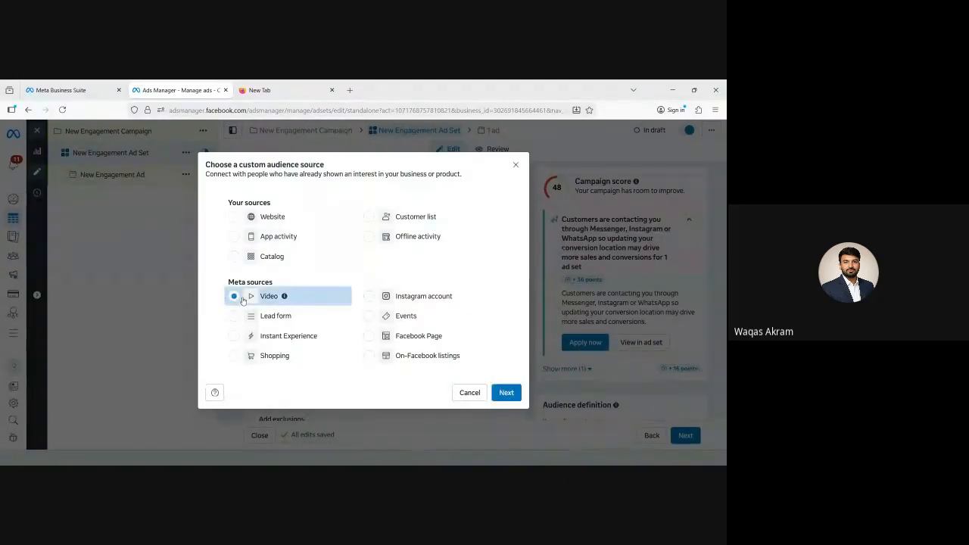
pyautogui.click(469, 392)
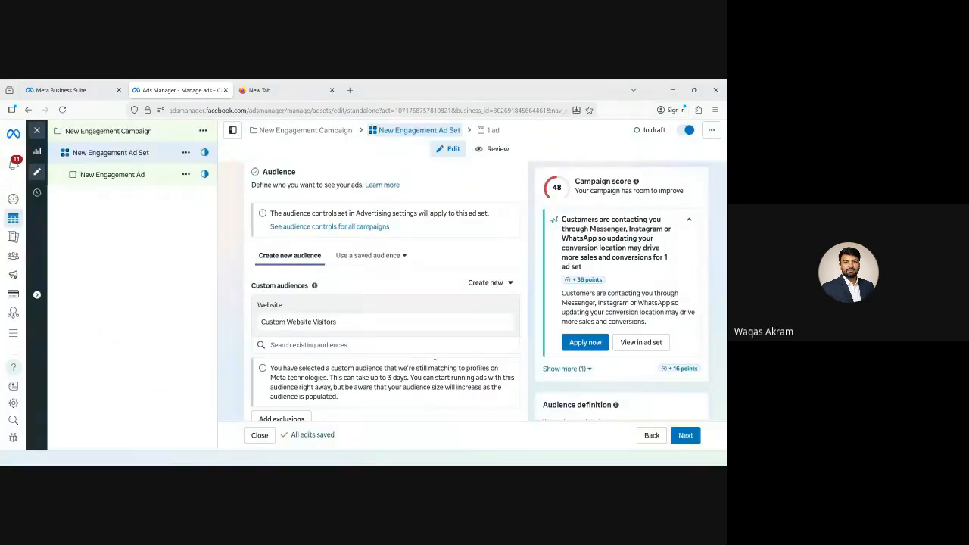
# - Review the ad set's conversion settings and the conversion locations available besides Website
pyautogui.scroll(-1, 321, 285)
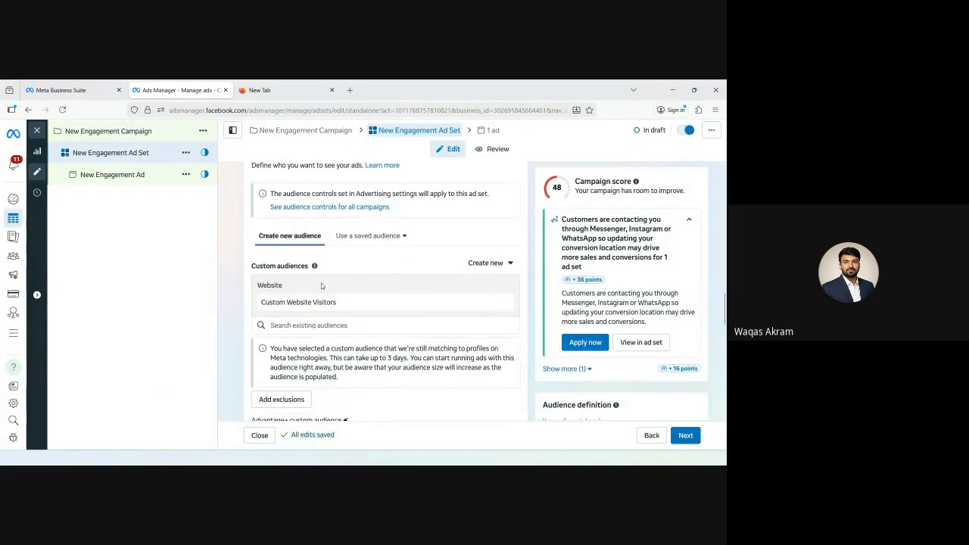
pyautogui.scroll(2, 307, 245)
pyautogui.scroll(10, 307, 244)
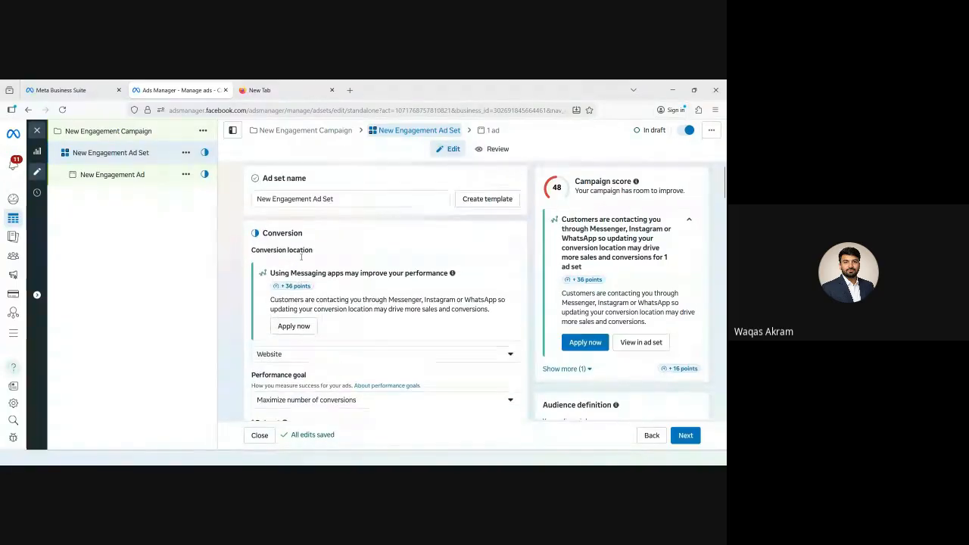
pyautogui.scroll(-2, 303, 261)
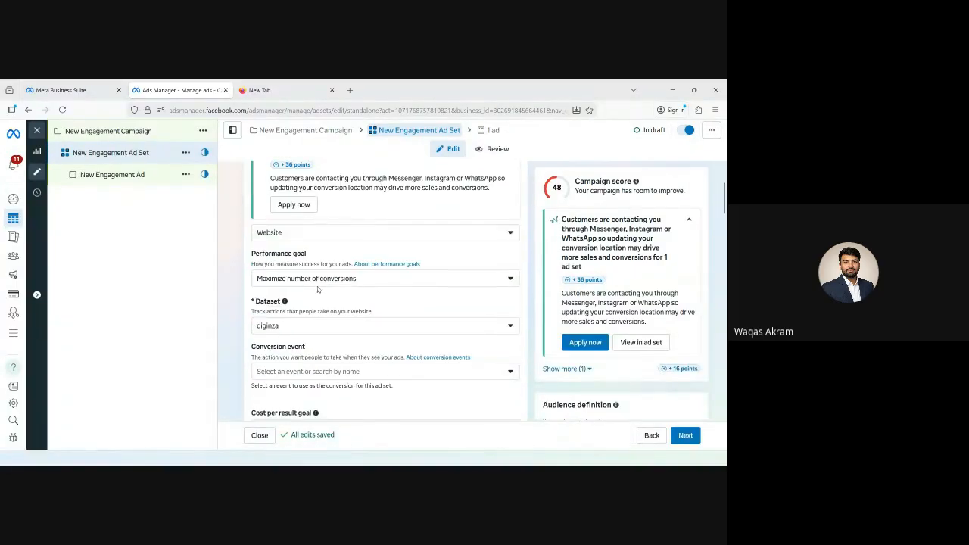
pyautogui.click(275, 235)
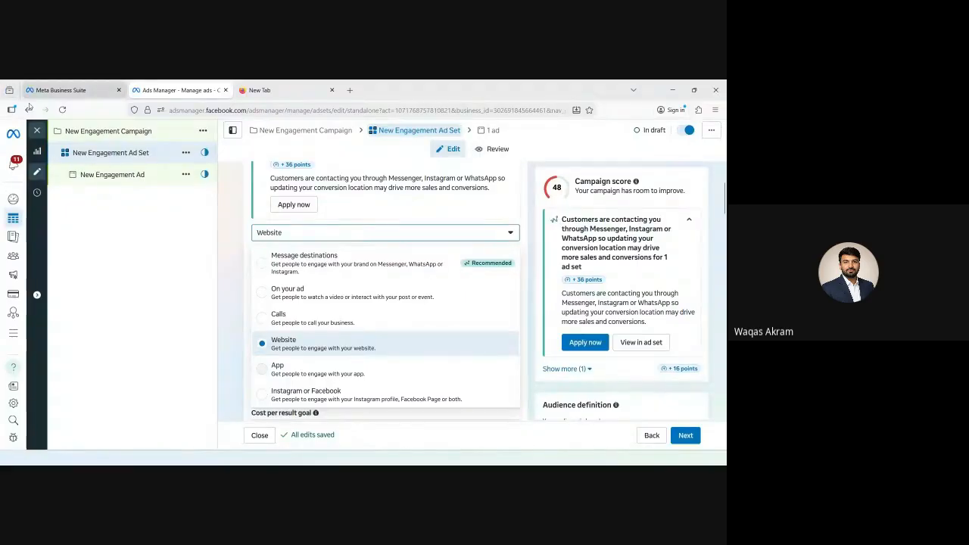
# - Close the ad set editor without publishing the drafts and return to the unfiltered list of campaigns
pyautogui.click(36, 131)
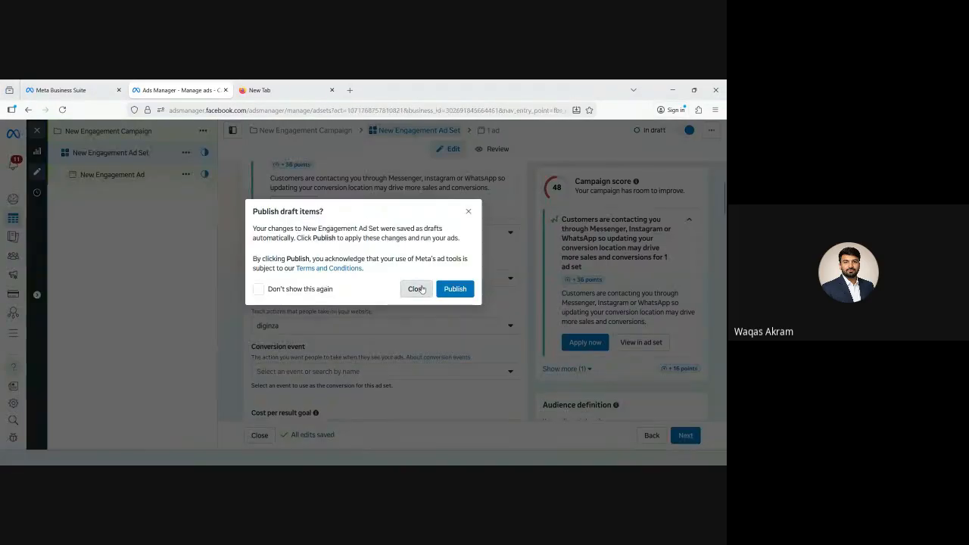
pyautogui.click(418, 289)
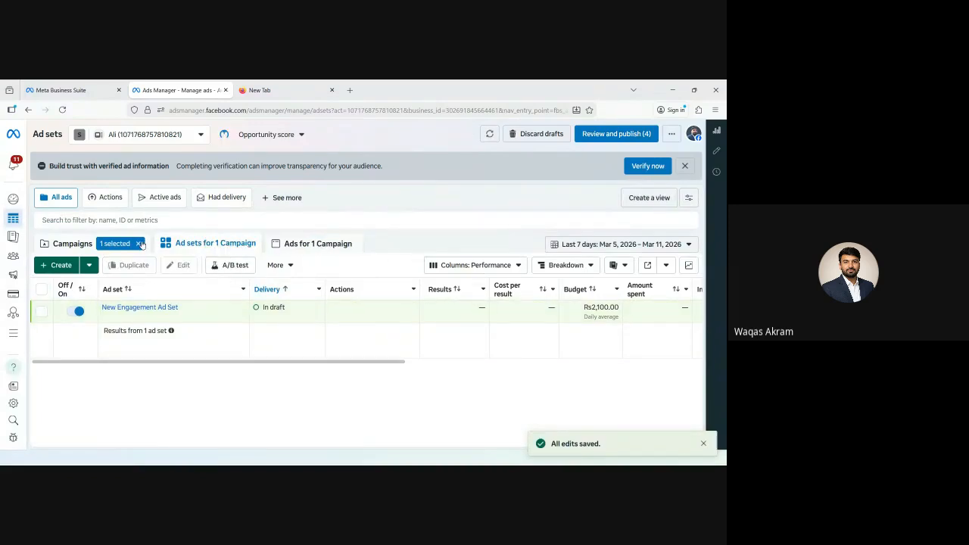
pyautogui.click(138, 244)
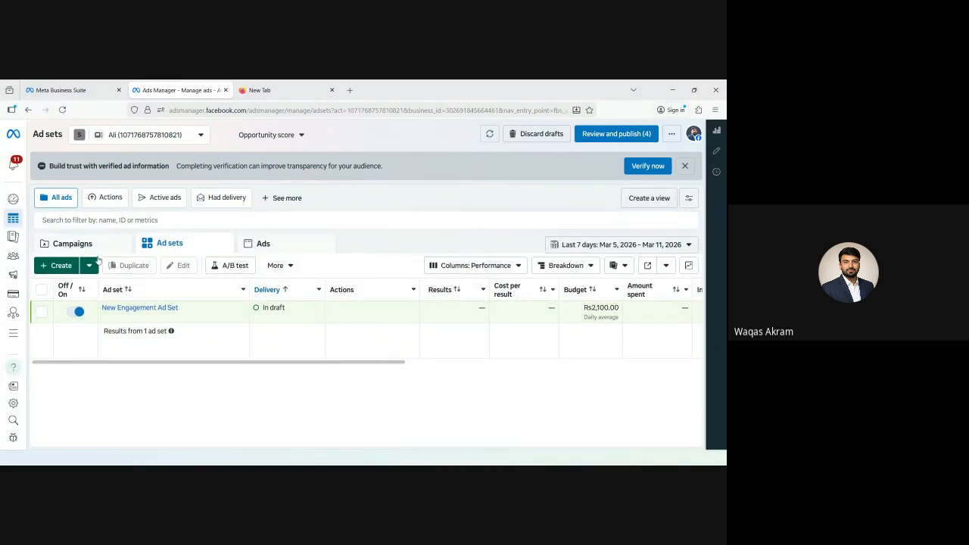
pyautogui.click(92, 243)
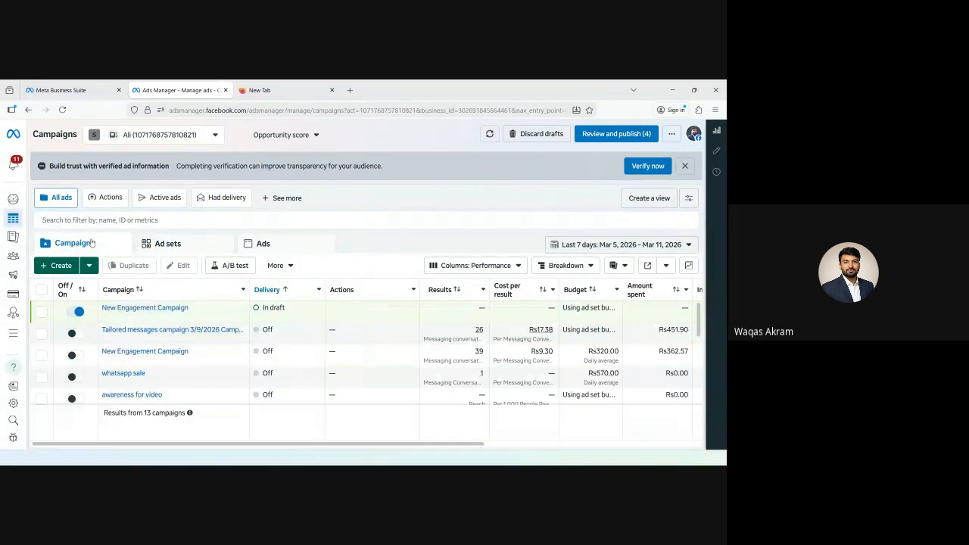
# - Delete the New Engagement Campaign that is in draft
pyautogui.click(42, 311)
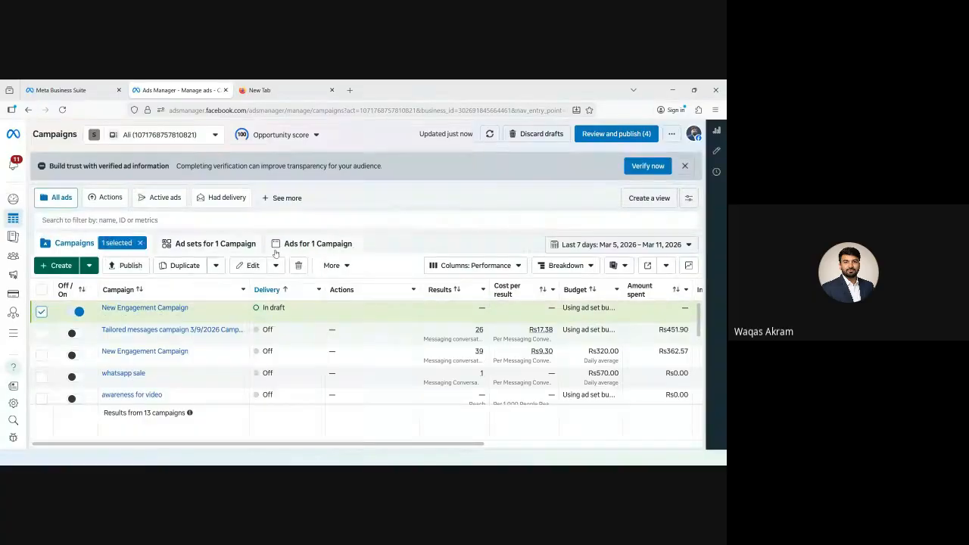
pyautogui.click(298, 266)
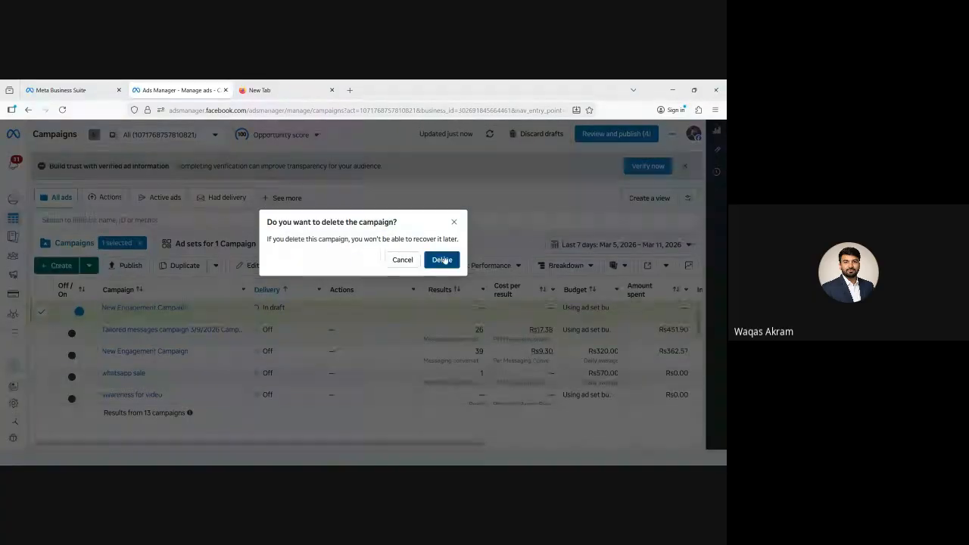
pyautogui.click(442, 260)
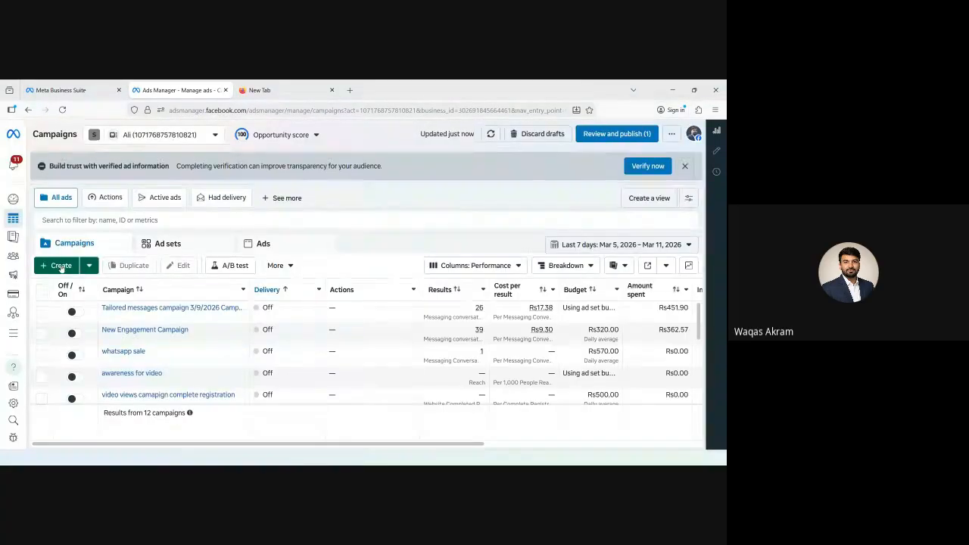
# - Create a new campaign with the Auction buying type and the Awareness objective
pyautogui.click(59, 265)
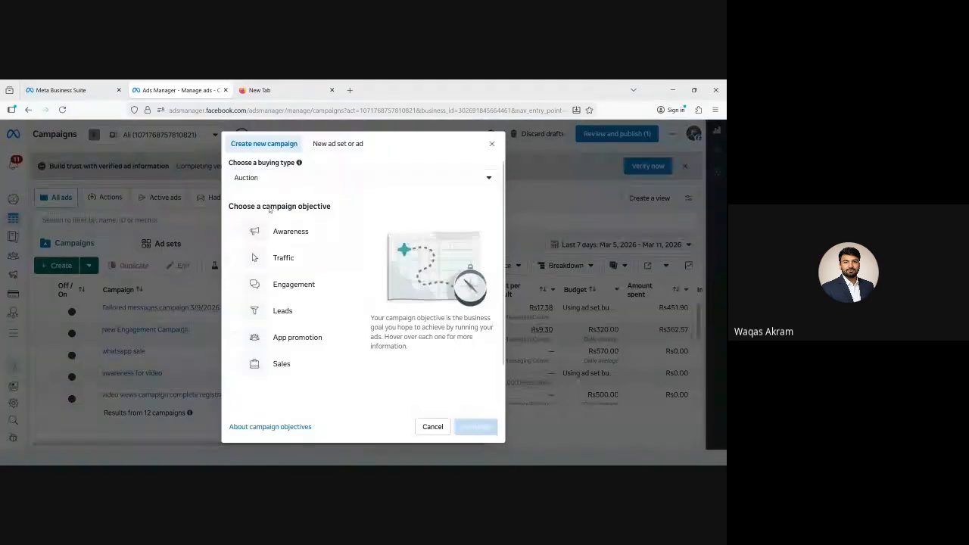
pyautogui.click(274, 232)
pyautogui.scroll(-2, 393, 322)
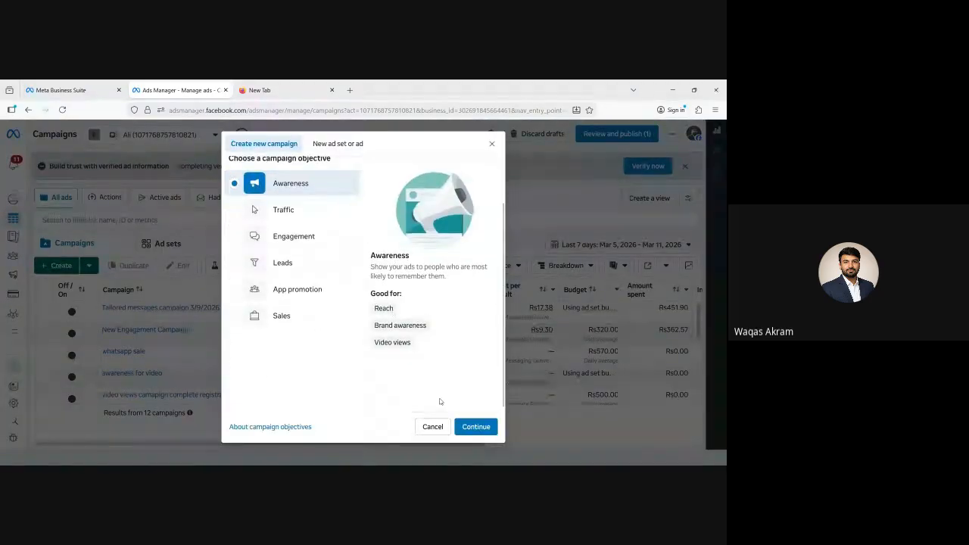
pyautogui.click(467, 422)
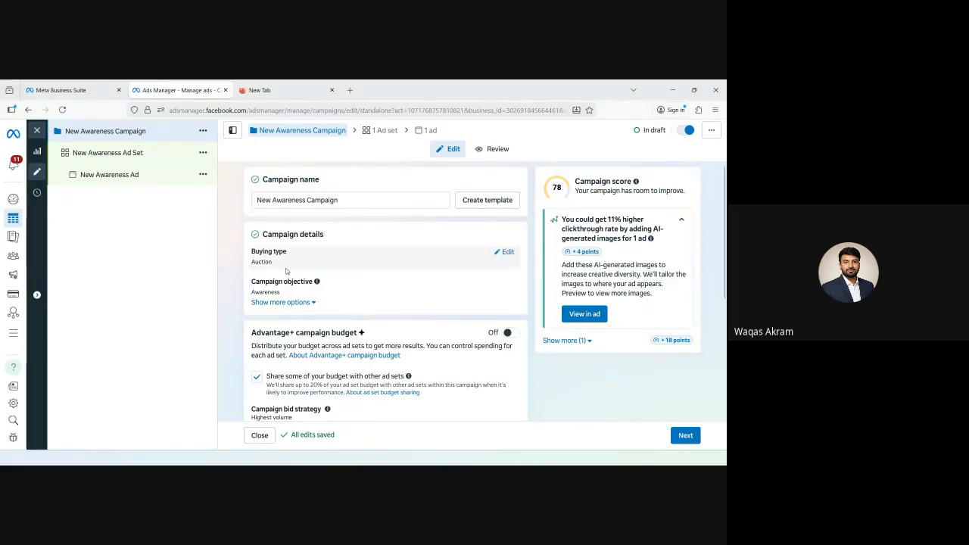
# - Review the awareness campaign's settings and its ad set's performance goal, frequency control, schedule, audience and placement settings
pyautogui.scroll(-5, 295, 302)
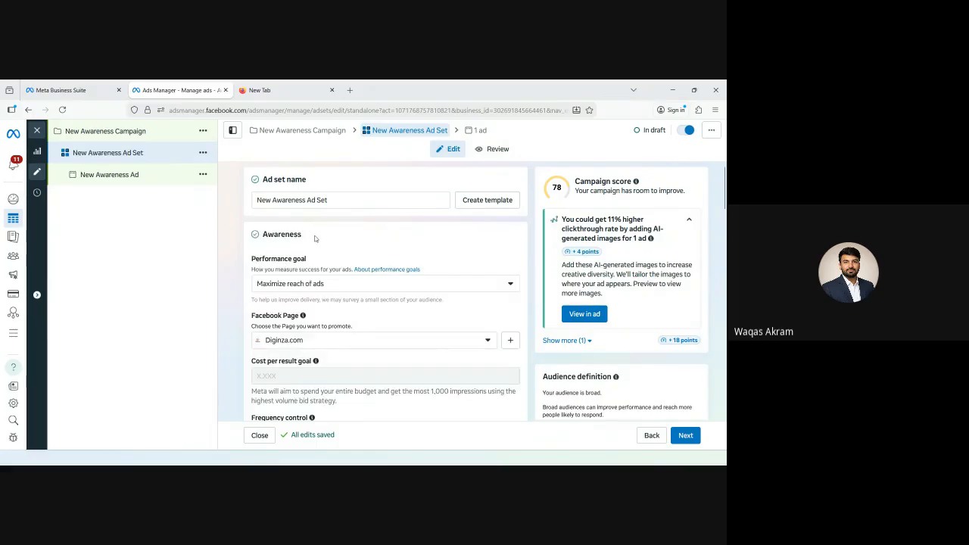
pyautogui.scroll(-1, 291, 296)
pyautogui.scroll(-3, 291, 295)
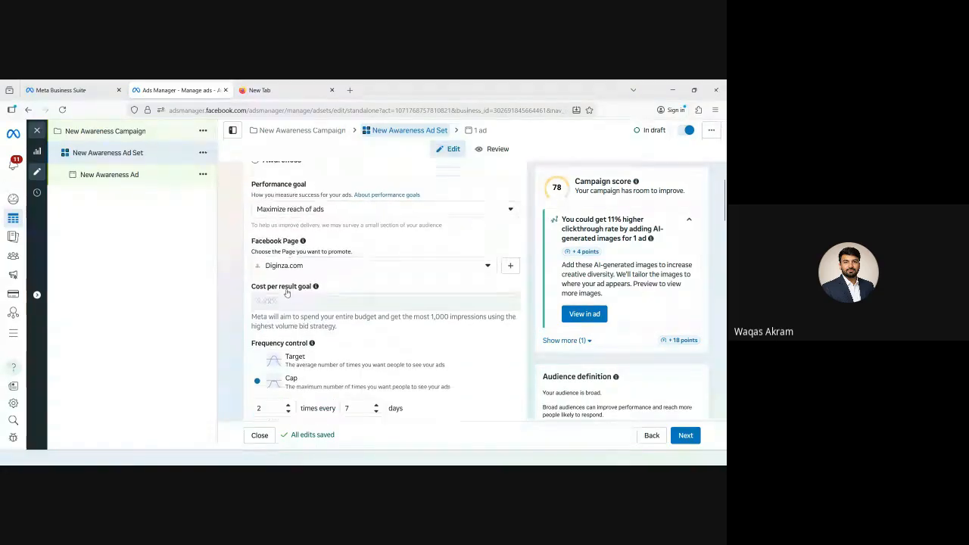
pyautogui.scroll(-4, 308, 290)
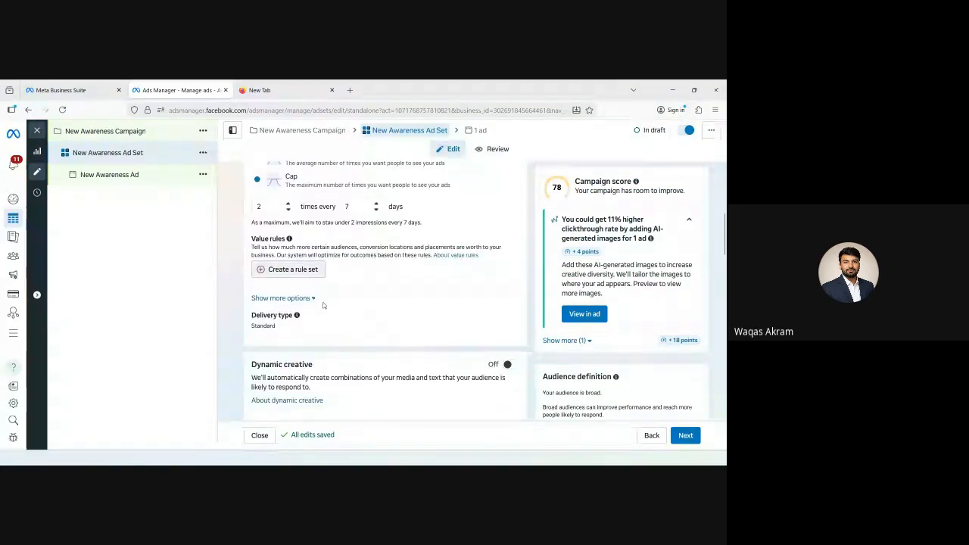
pyautogui.scroll(-7, 360, 283)
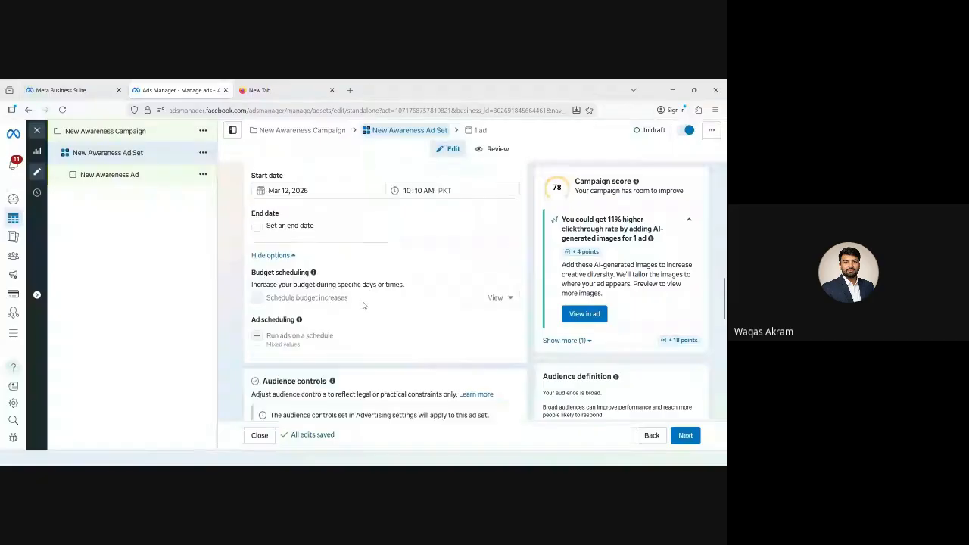
pyautogui.scroll(-4, 435, 372)
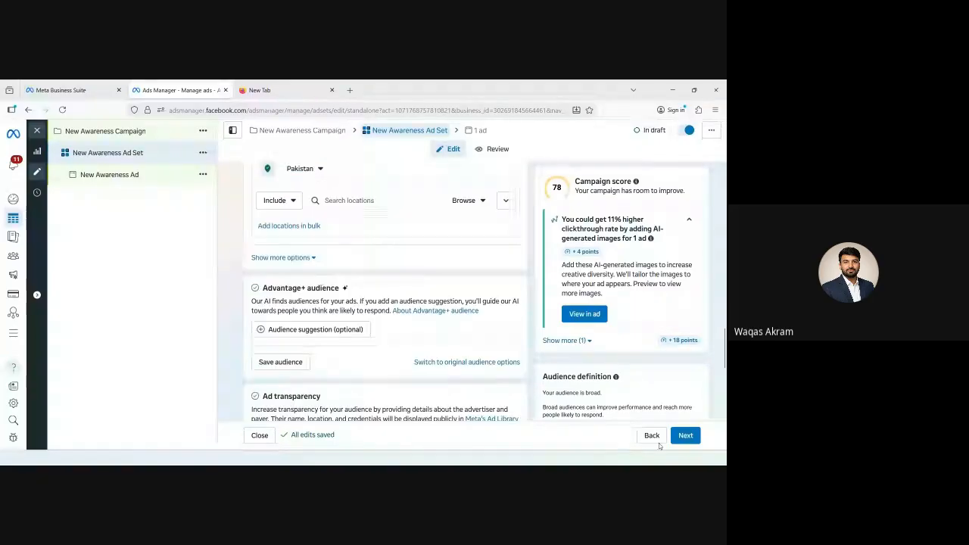
pyautogui.scroll(-3, 414, 354)
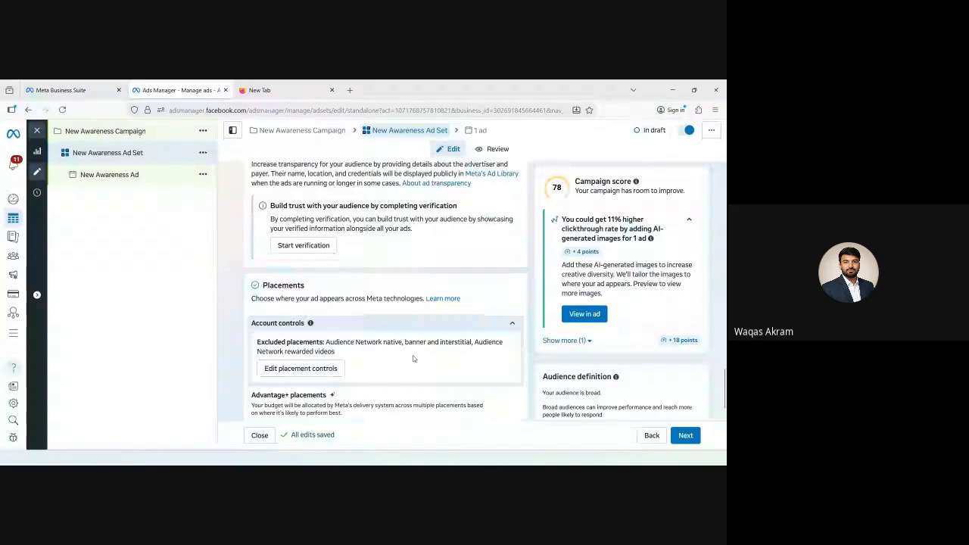
# - Proceed to the New Awareness Ad and set its destination to Website
pyautogui.click(681, 434)
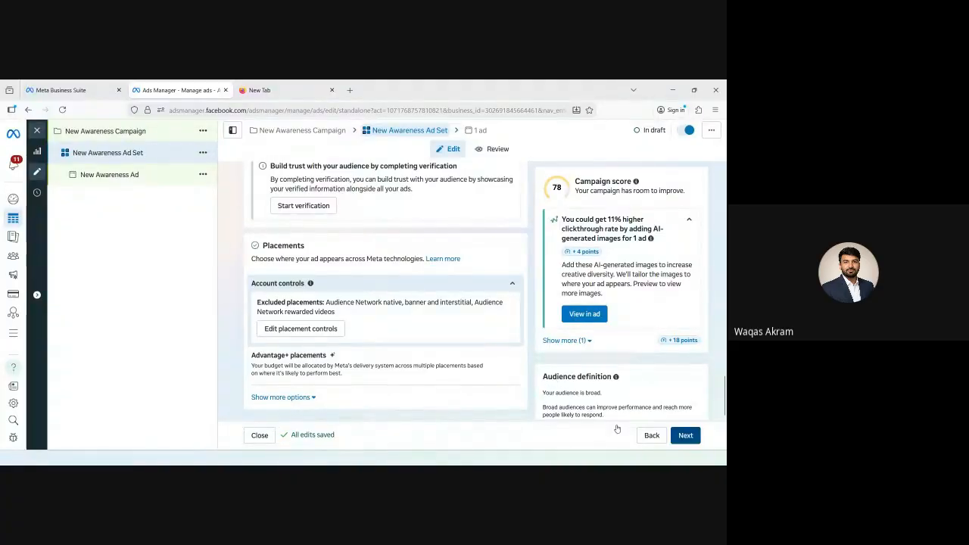
pyautogui.scroll(-4, 328, 243)
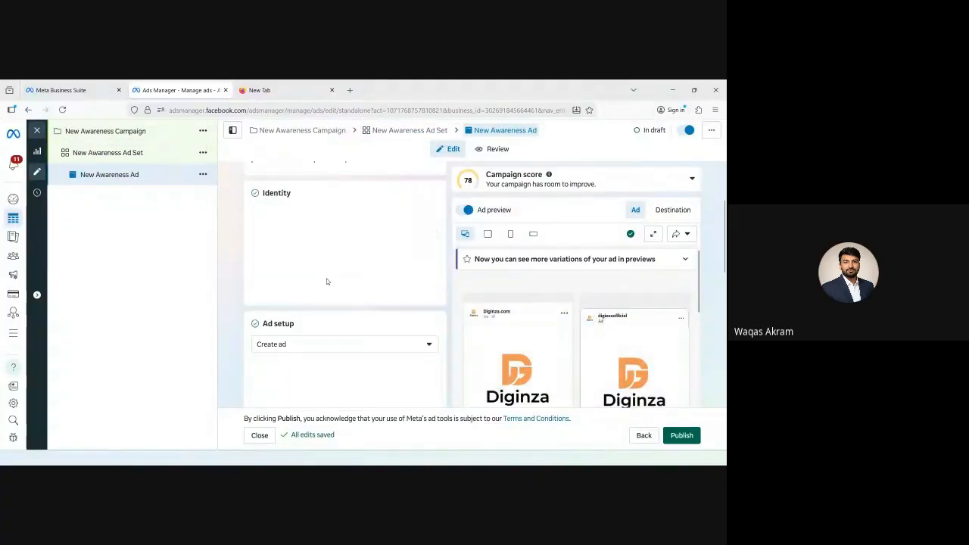
pyautogui.scroll(-5, 303, 270)
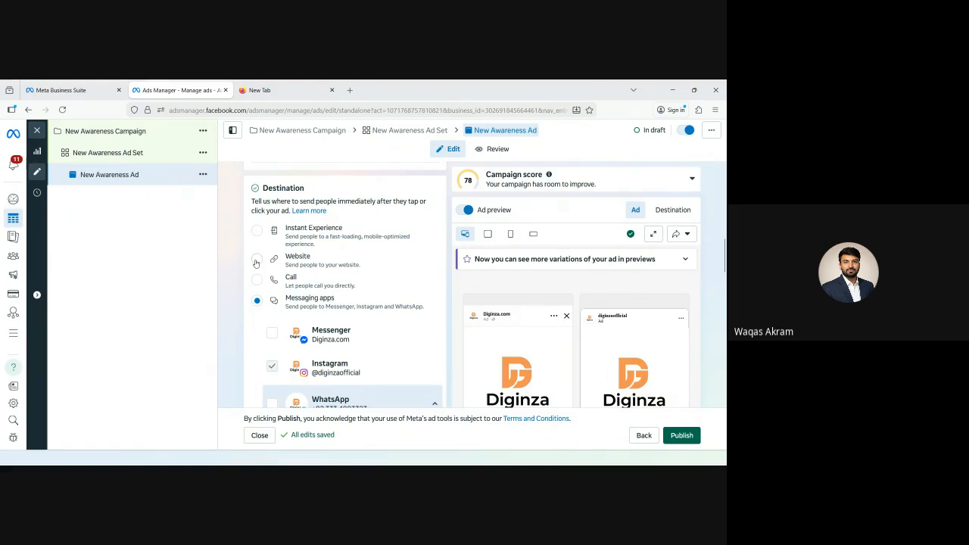
pyautogui.click(256, 260)
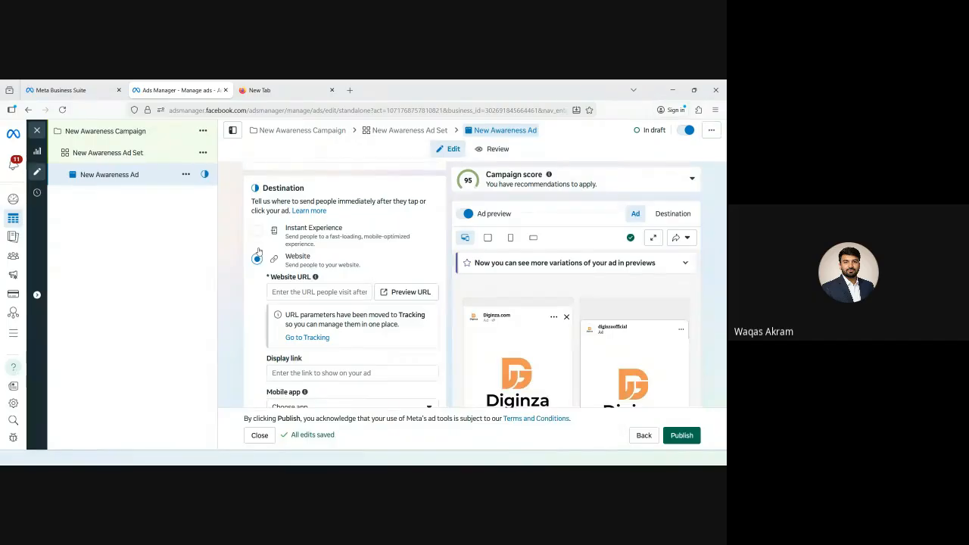
# - Review the website destination's fields and set the browser add-on to None
pyautogui.scroll(-5, 262, 251)
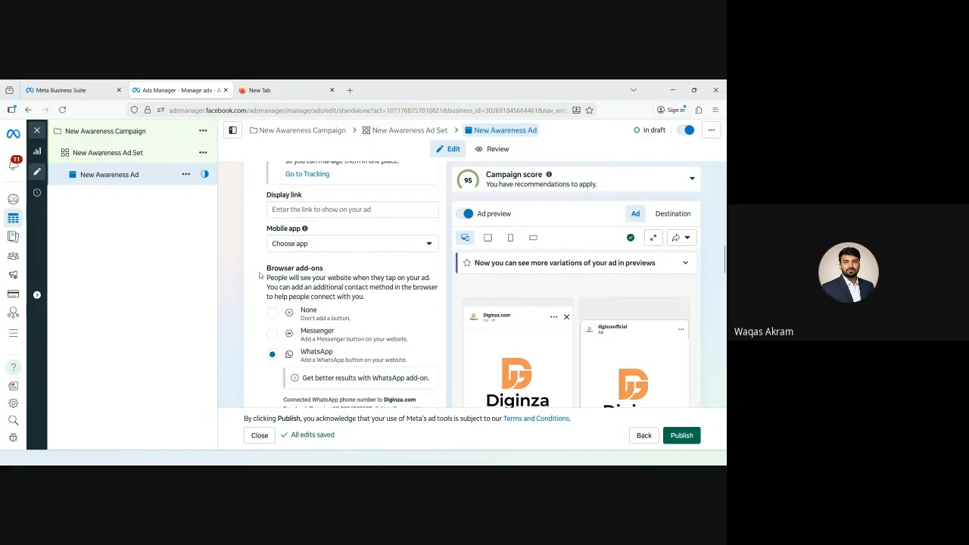
pyautogui.scroll(5, 261, 276)
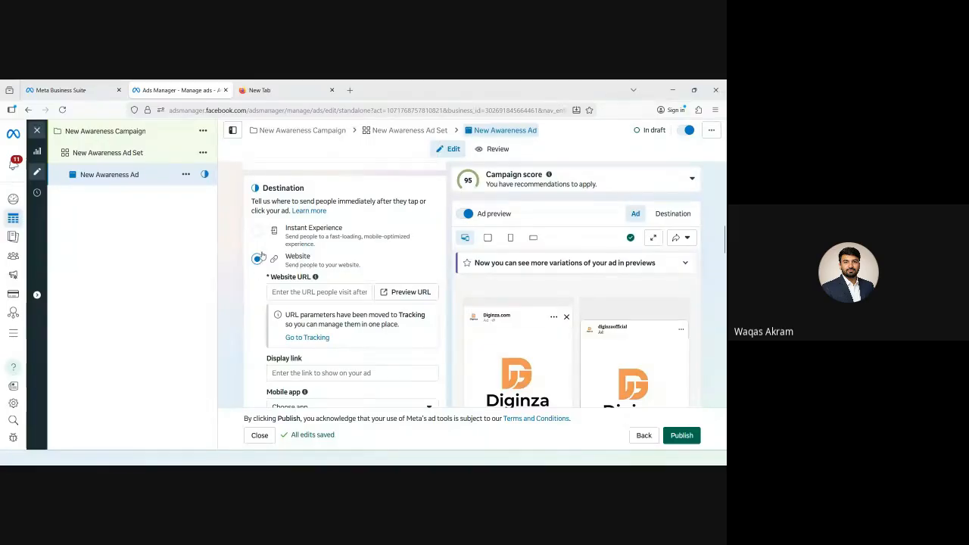
pyautogui.scroll(-4, 258, 272)
pyautogui.scroll(-1, 253, 288)
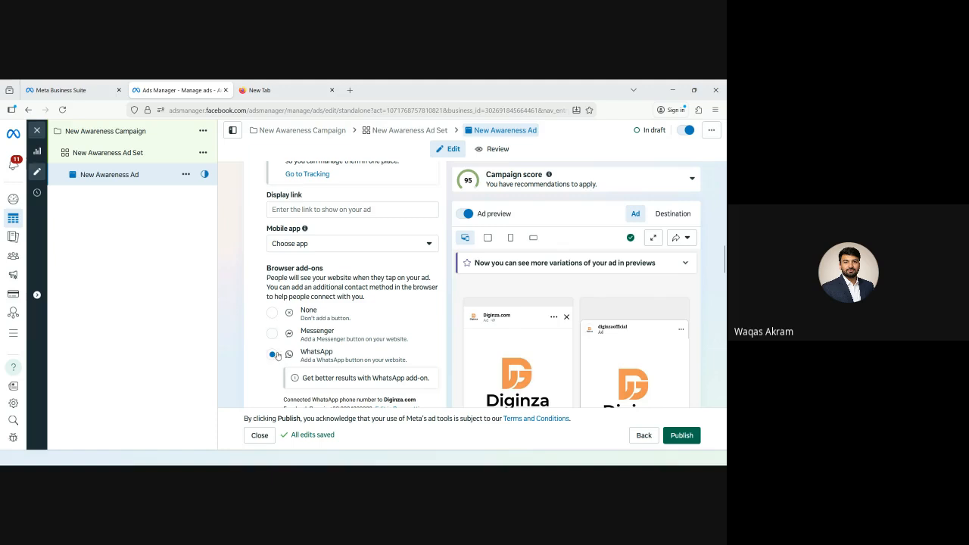
pyautogui.scroll(-2, 271, 334)
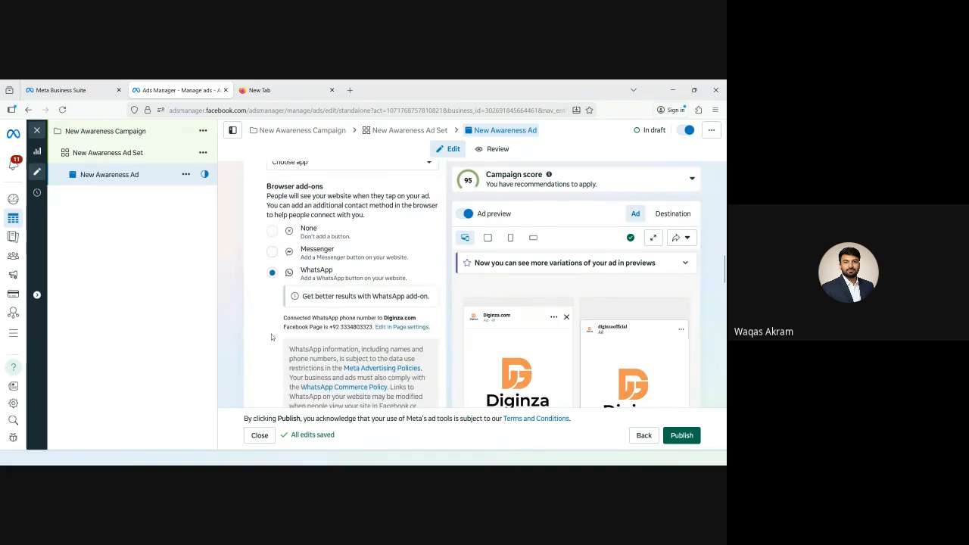
pyautogui.scroll(2, 273, 329)
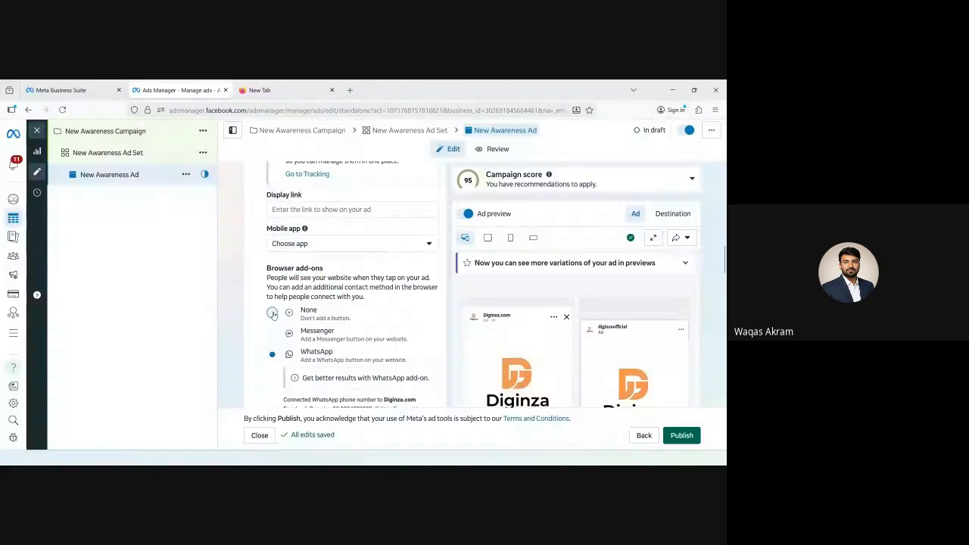
pyautogui.click(272, 313)
pyautogui.scroll(-3, 271, 314)
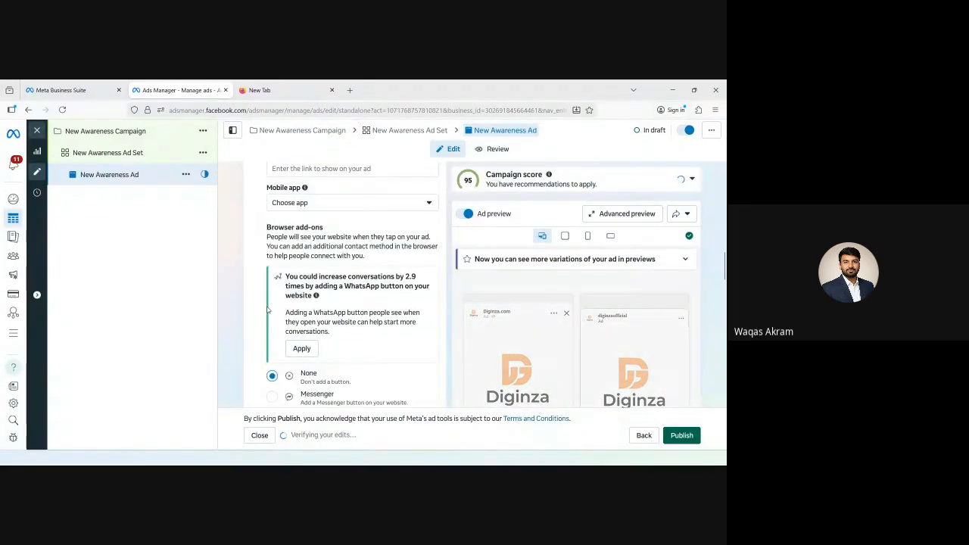
# - Look through the ad's creative media, the other destination choices such as Call and Messaging apps, the format options and the identity settings
pyautogui.scroll(-2, 254, 303)
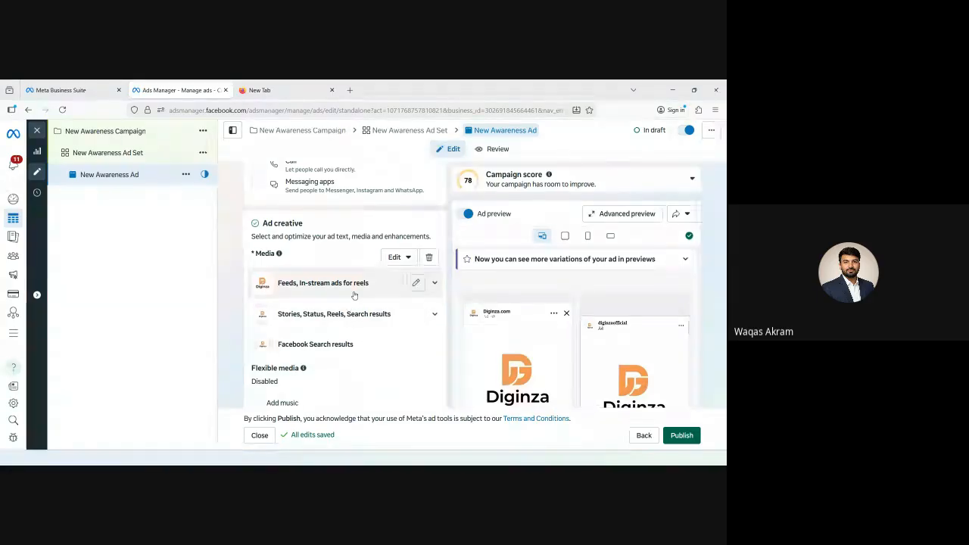
pyautogui.scroll(-3, 340, 318)
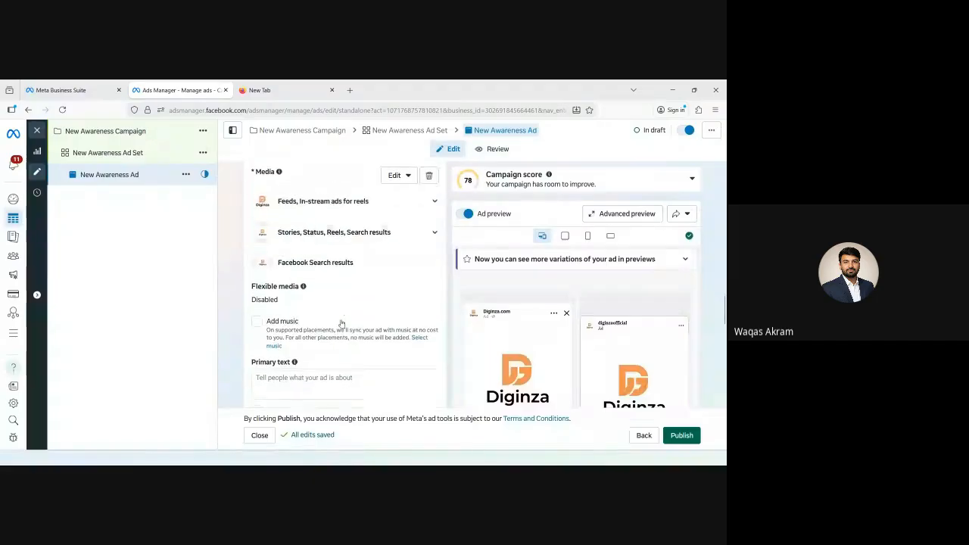
pyautogui.scroll(10, 318, 293)
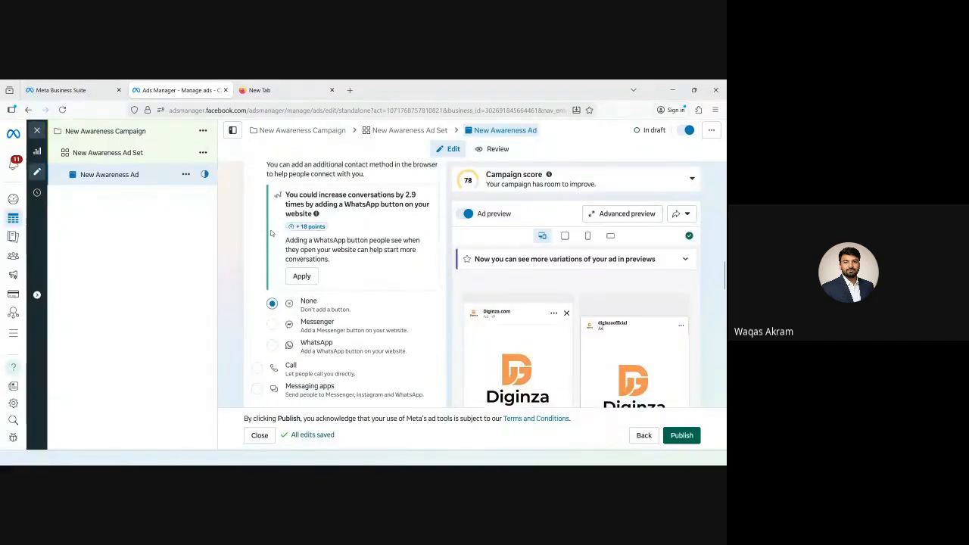
pyautogui.scroll(-1, 271, 281)
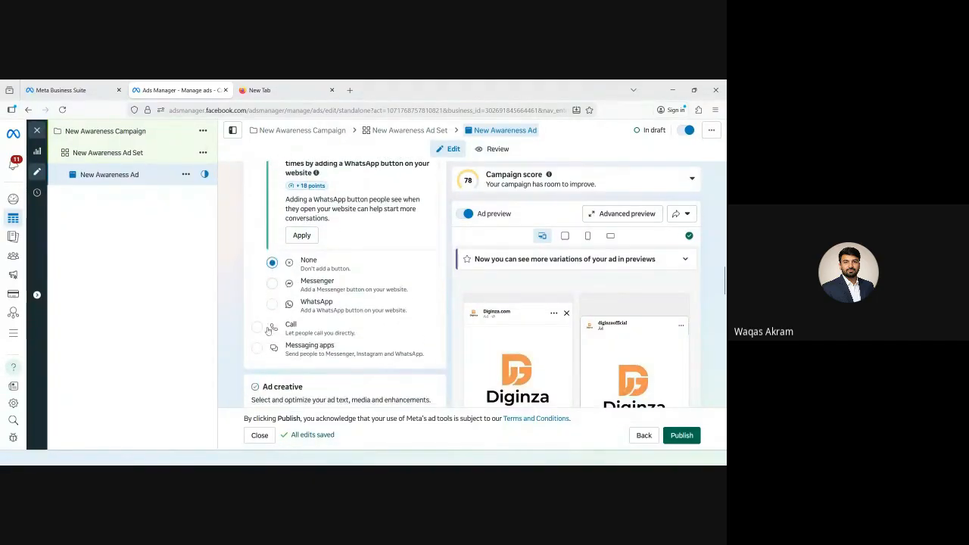
pyautogui.scroll(-1, 273, 311)
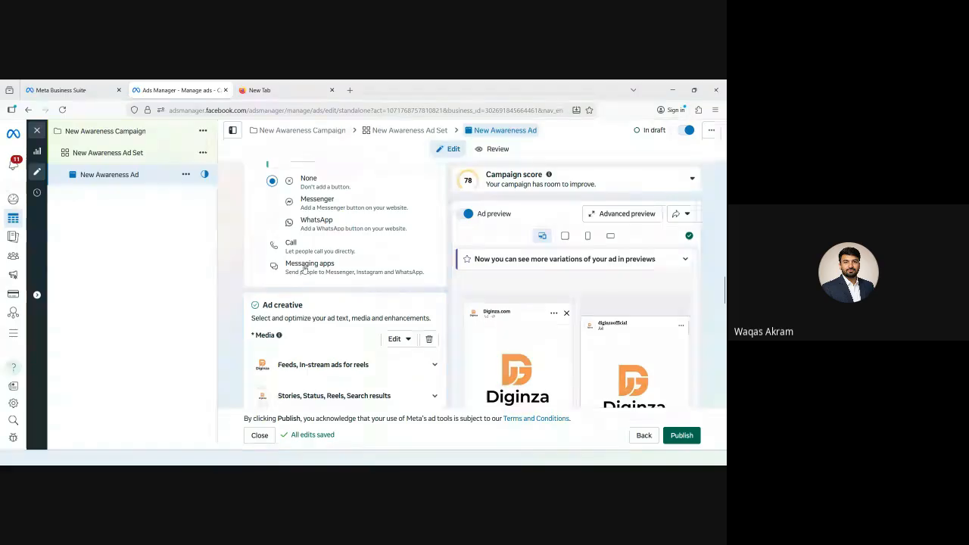
pyautogui.scroll(3, 304, 266)
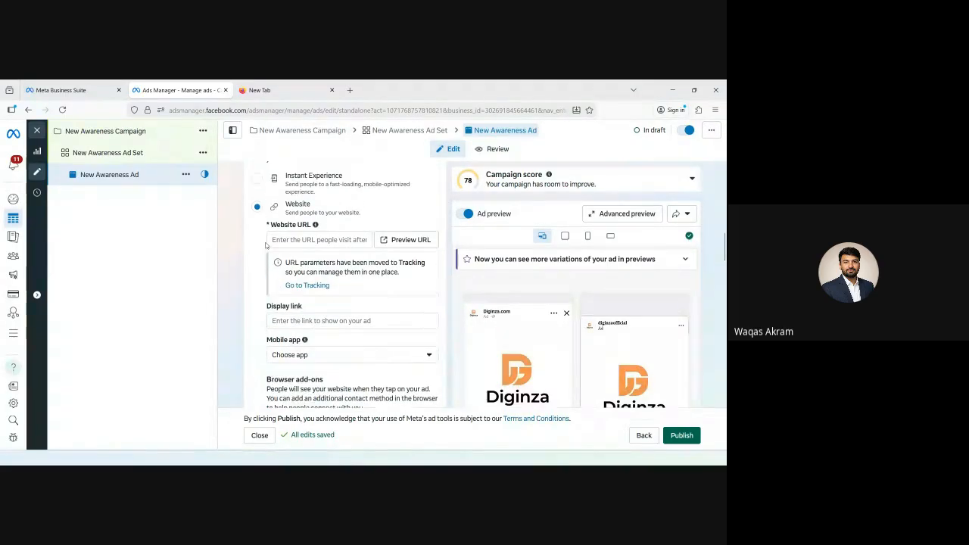
pyautogui.scroll(3, 266, 235)
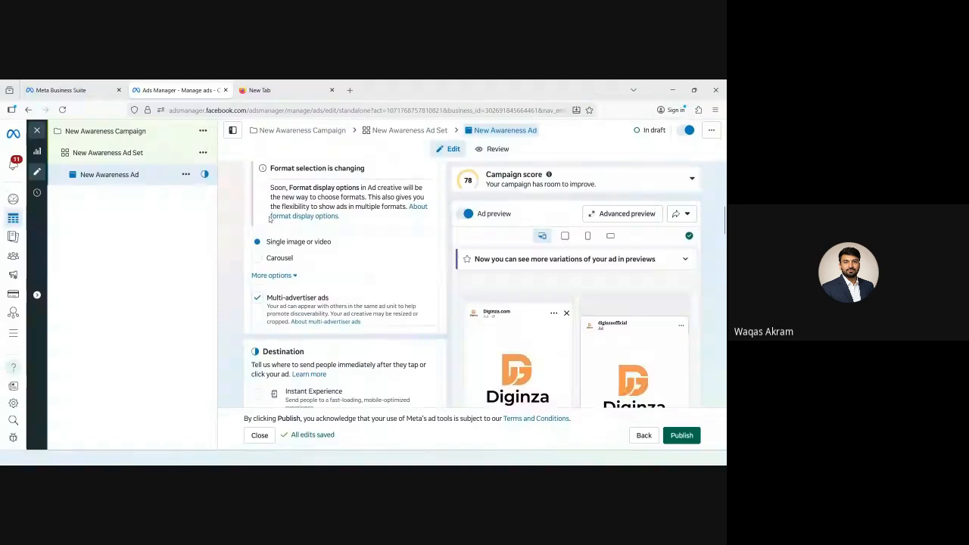
pyautogui.scroll(1, 268, 216)
pyautogui.scroll(3, 268, 216)
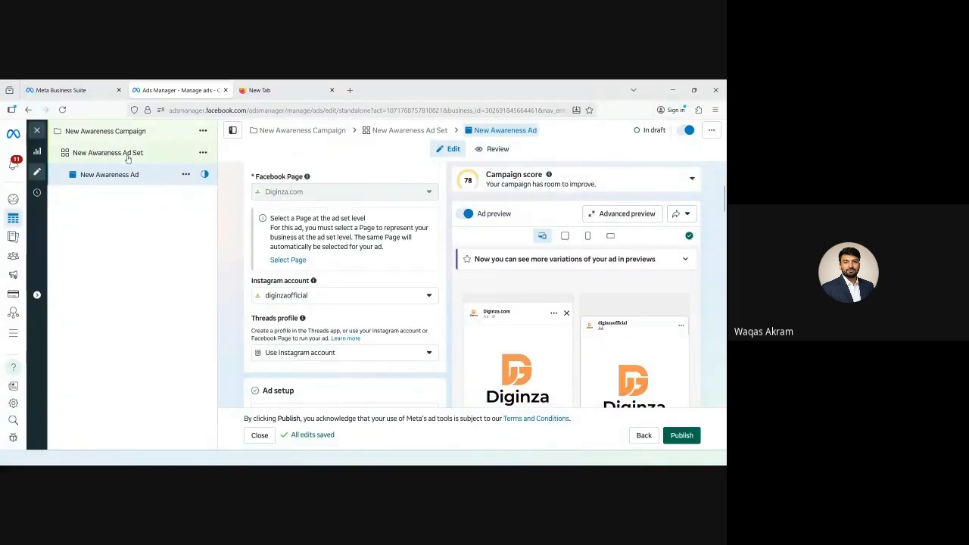
# - Close the ad editor without publishing the drafts, clear the ad, ad set and campaign selections, and show the full campaign list
pyautogui.click(38, 132)
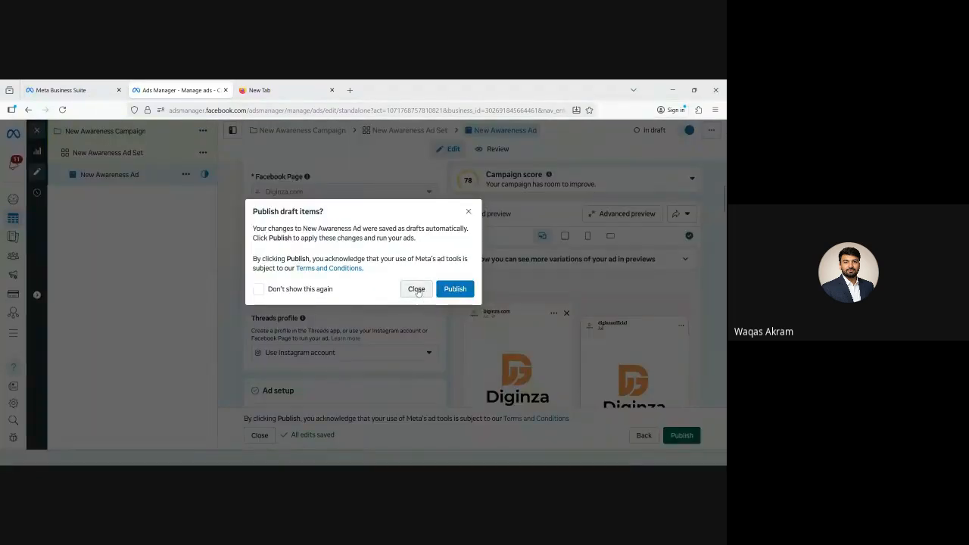
pyautogui.click(416, 289)
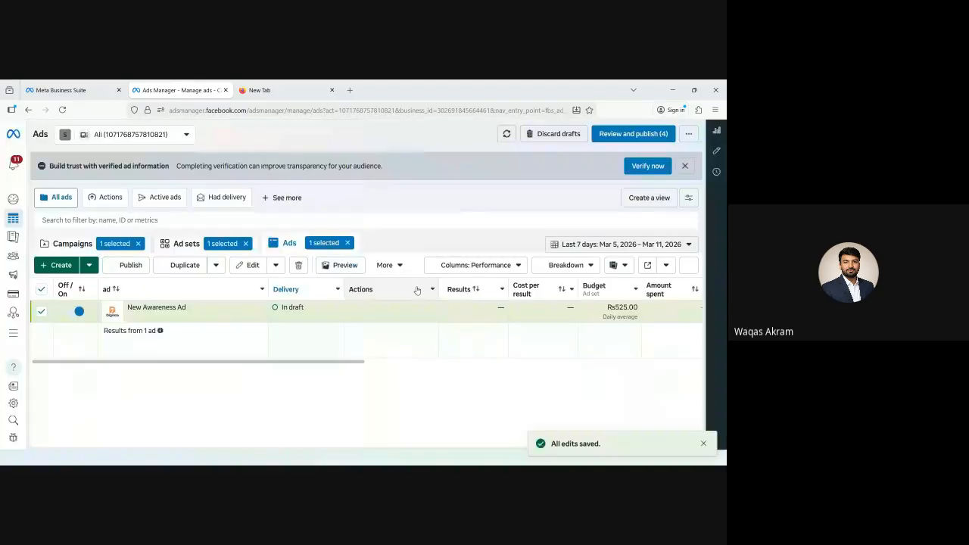
pyautogui.click(347, 242)
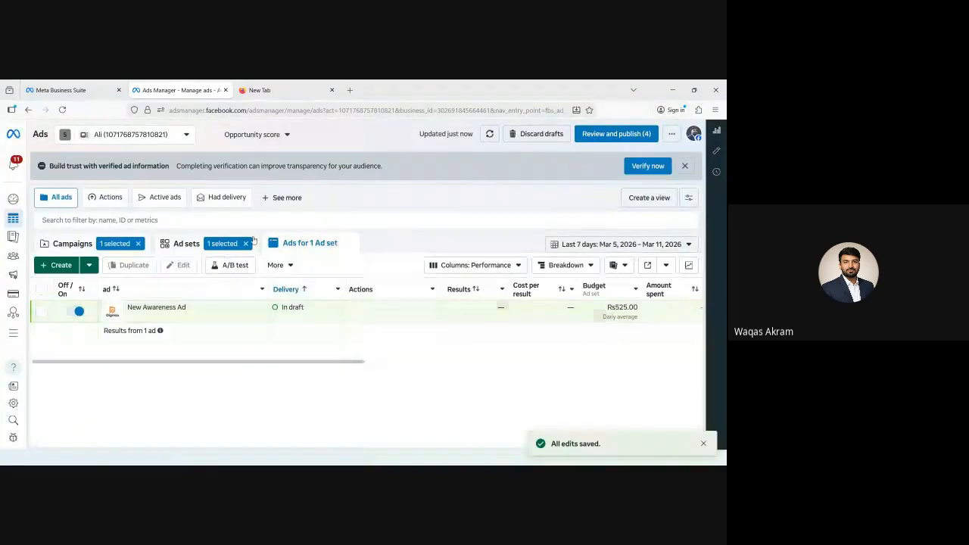
pyautogui.click(246, 243)
pyautogui.click(137, 244)
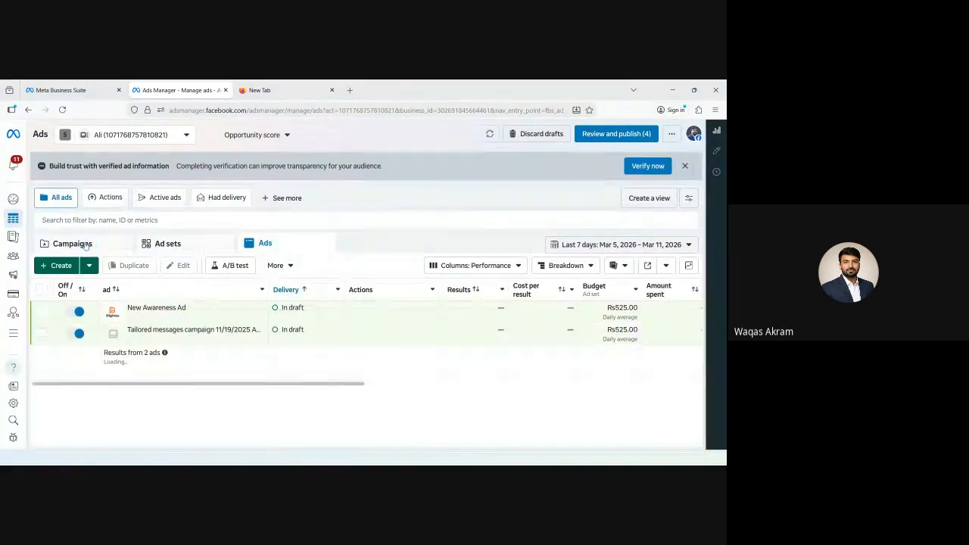
pyautogui.click(72, 243)
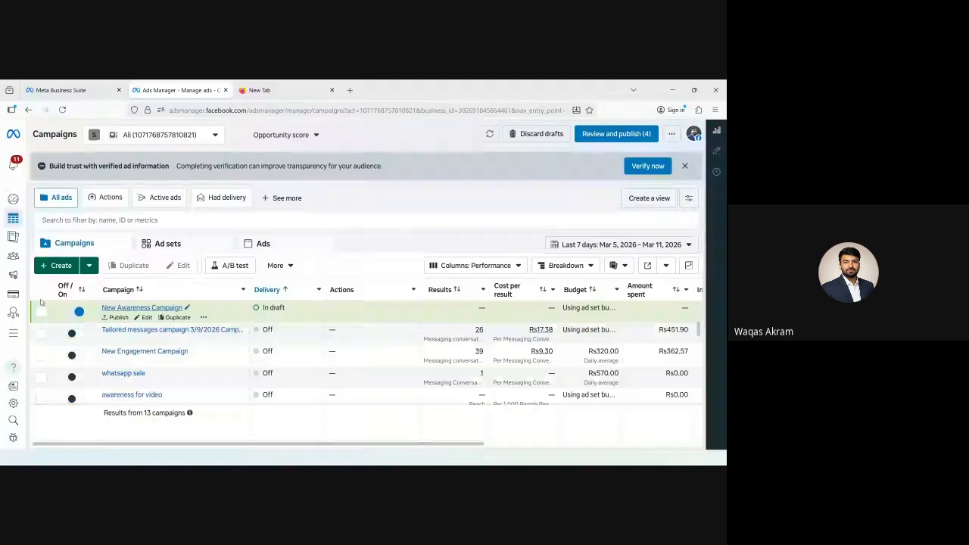
# - Delete the New Awareness Campaign that is in draft
pyautogui.click(42, 313)
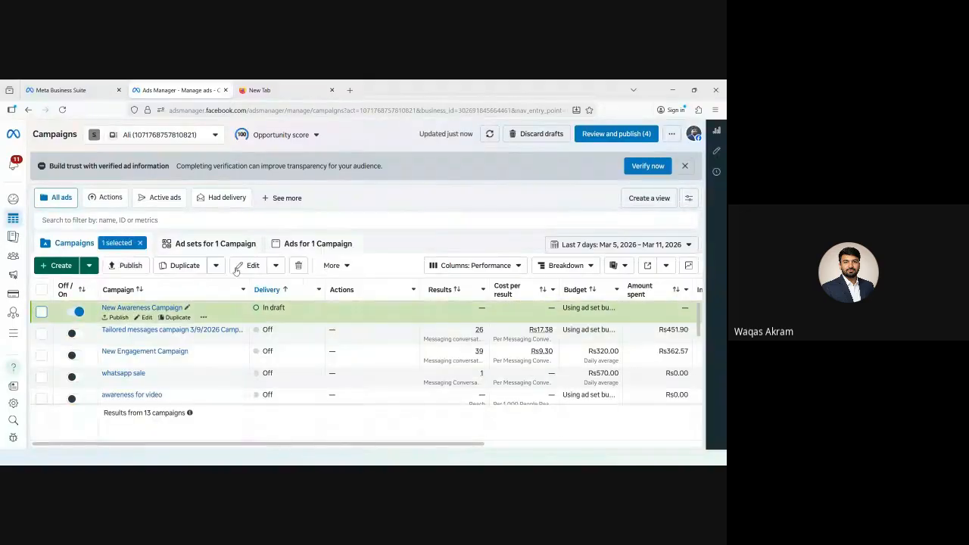
pyautogui.click(298, 265)
pyautogui.click(440, 260)
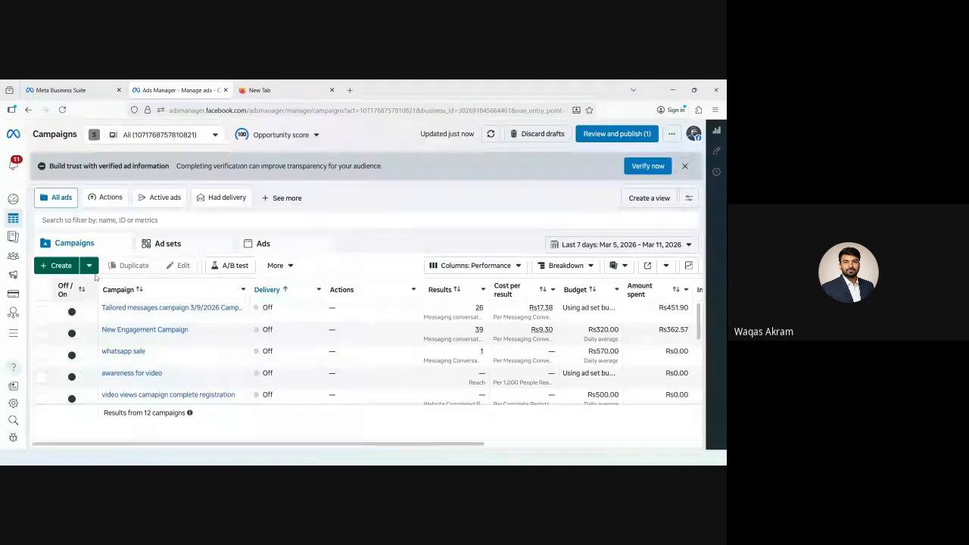
# - Create a new auction campaign with the Engagement objective, using the manual engagement campaign setup
pyautogui.click(60, 266)
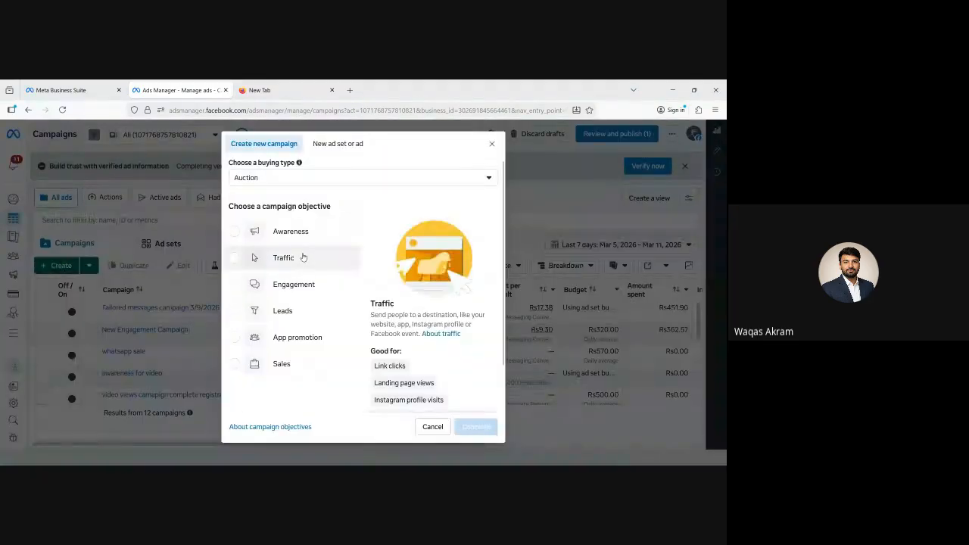
pyautogui.click(292, 282)
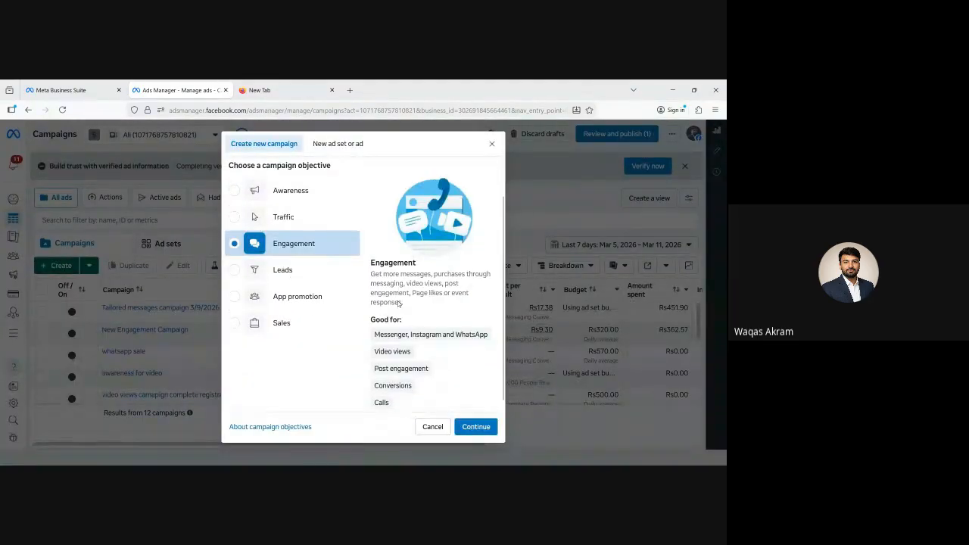
pyautogui.click(476, 426)
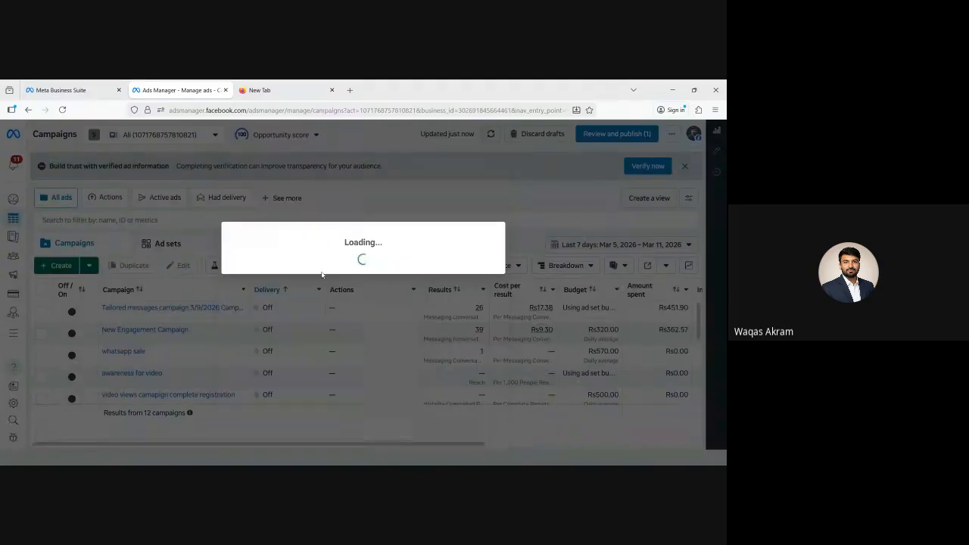
pyautogui.click(317, 338)
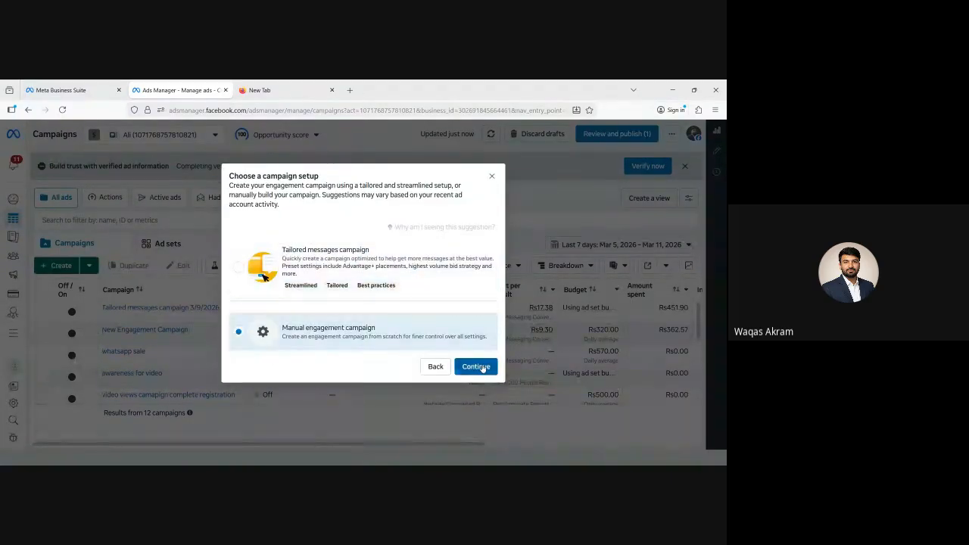
pyautogui.click(476, 366)
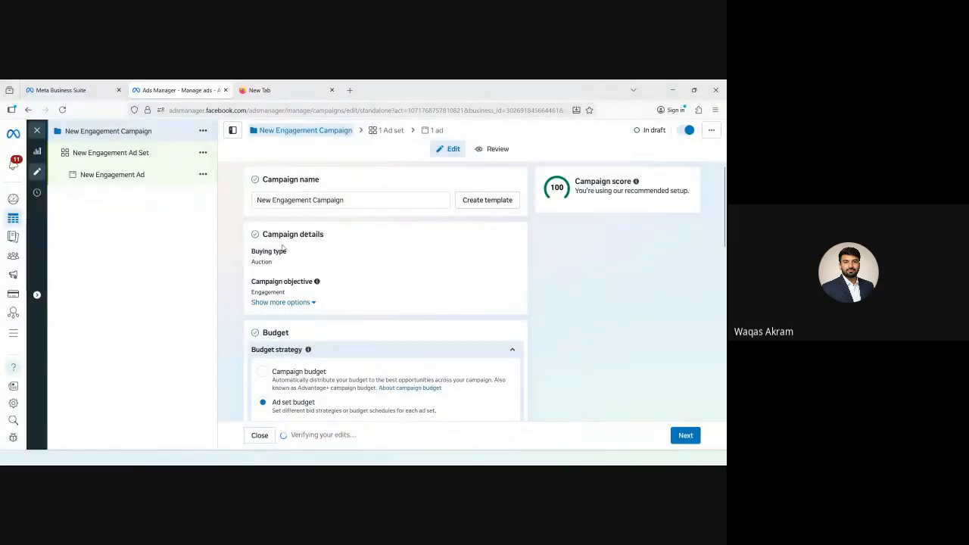
# - In the New Engagement Ad Set, switch to the original audience options, choosing to further limit the reach of the ads
pyautogui.scroll(-5, 282, 242)
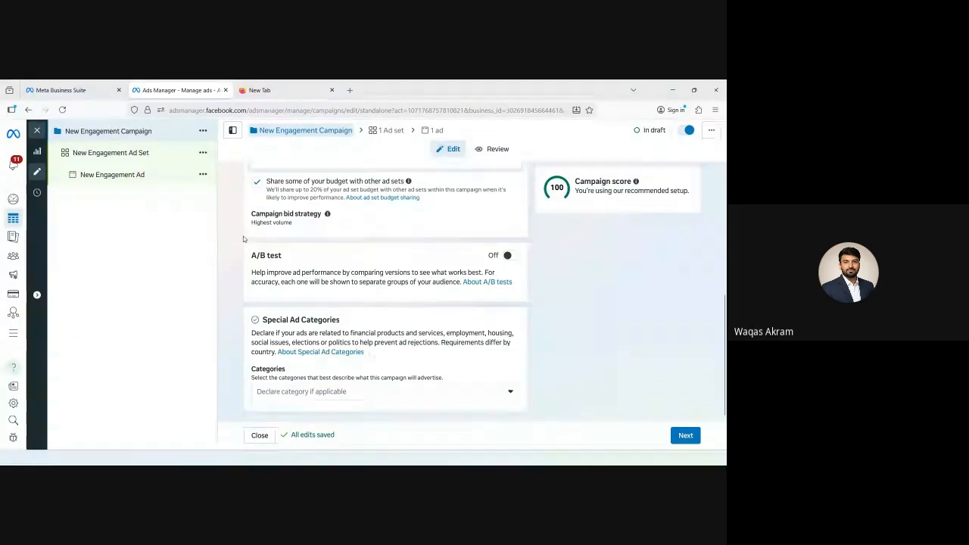
pyautogui.click(133, 155)
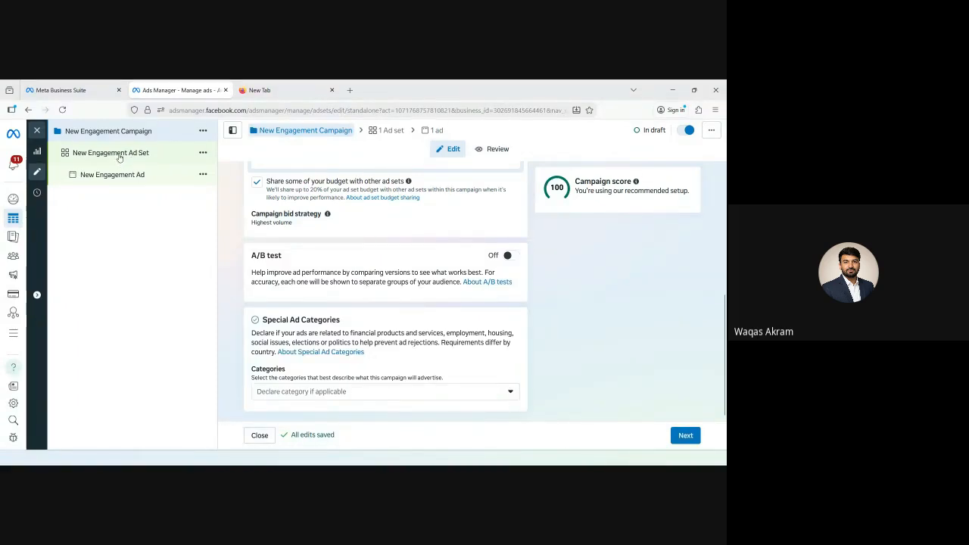
pyautogui.scroll(-5, 329, 313)
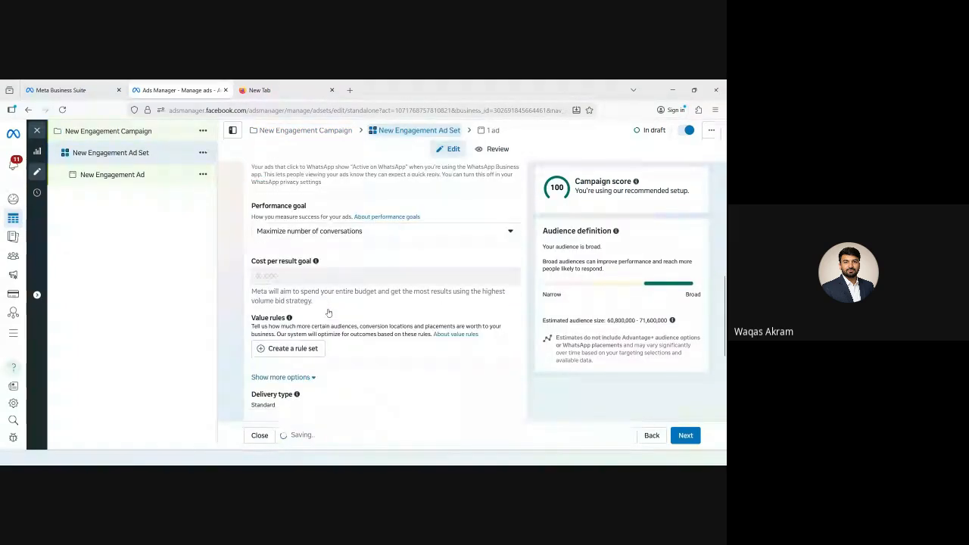
pyautogui.scroll(-3, 329, 313)
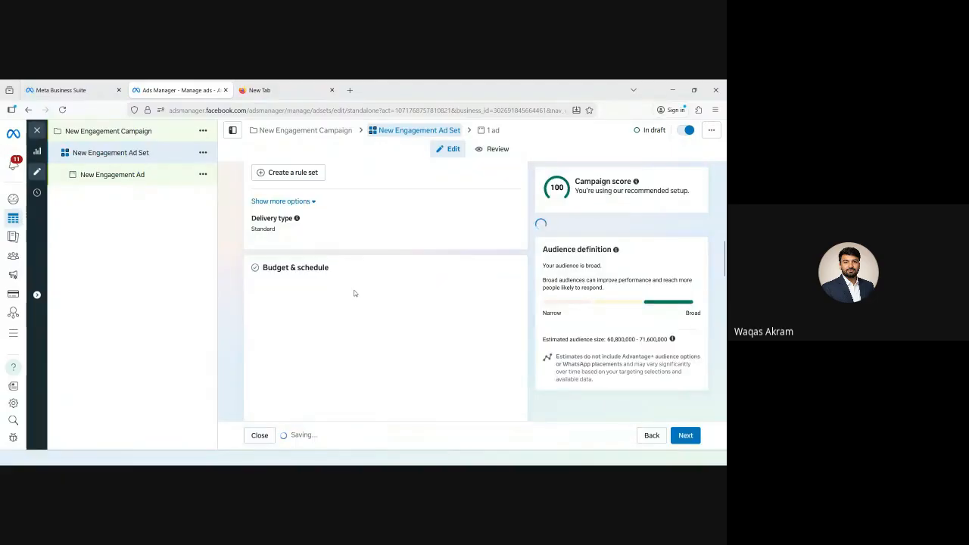
pyautogui.scroll(-3, 353, 292)
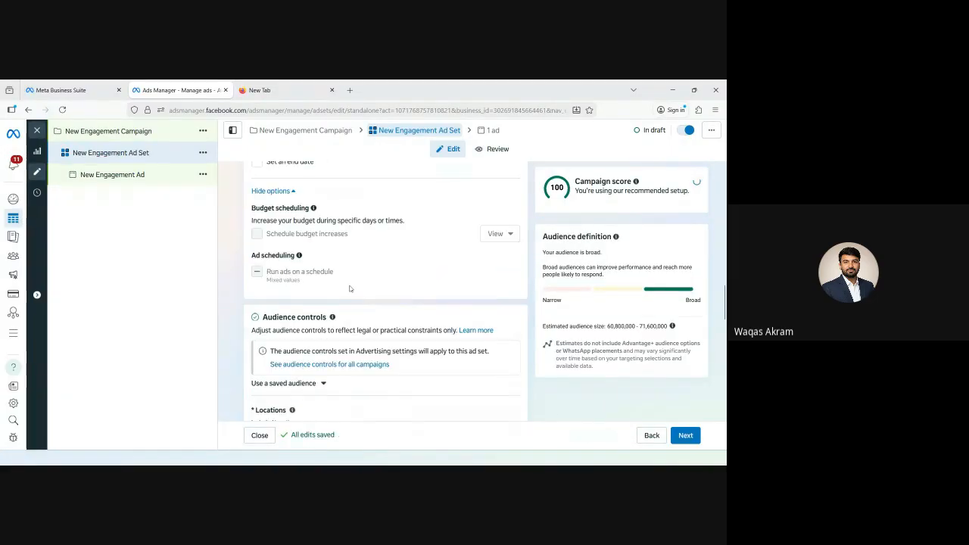
pyautogui.scroll(-1, 350, 289)
pyautogui.scroll(-3, 349, 291)
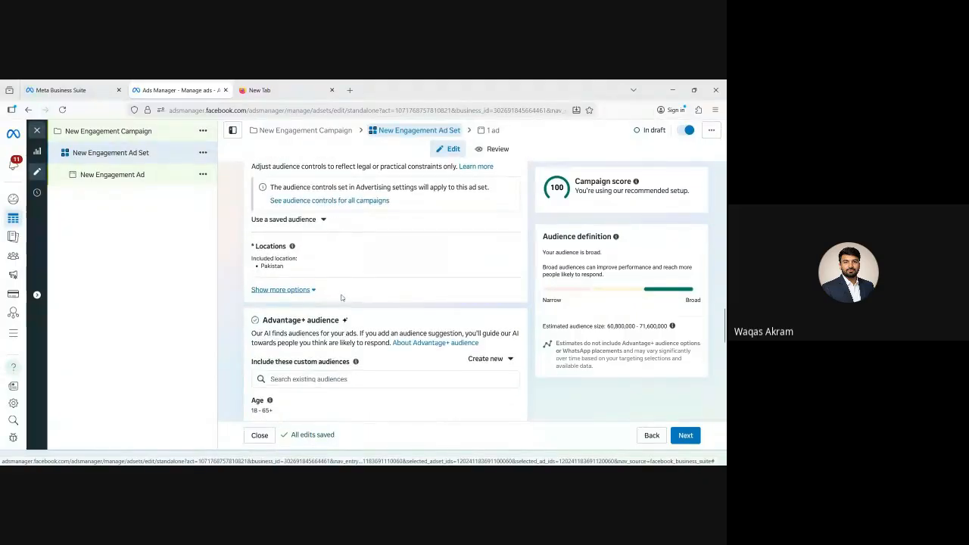
pyautogui.scroll(-5, 394, 297)
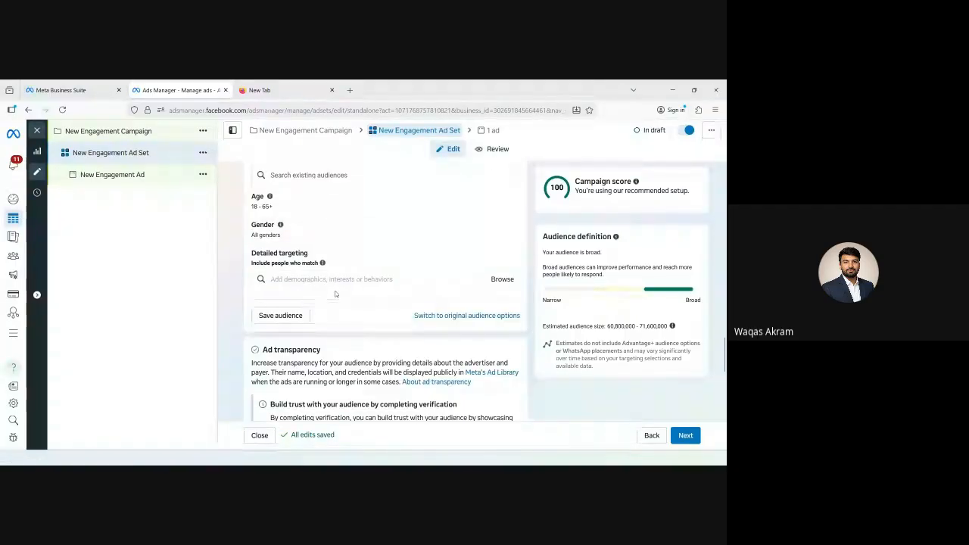
pyautogui.click(458, 275)
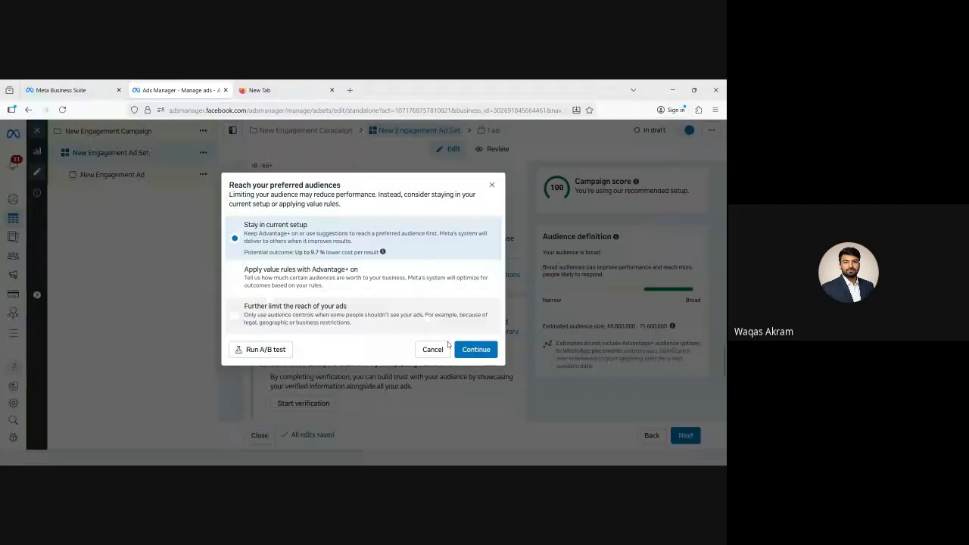
pyautogui.click(263, 304)
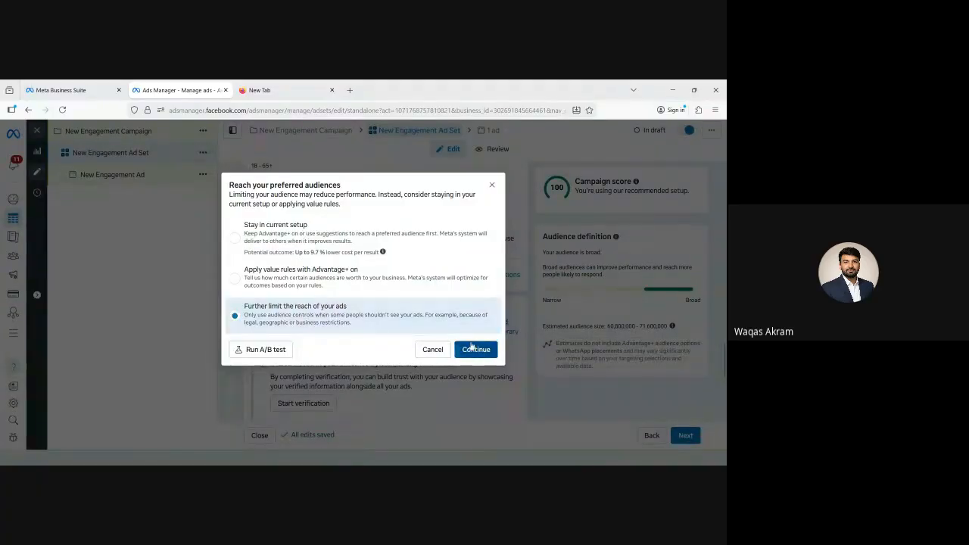
pyautogui.click(472, 349)
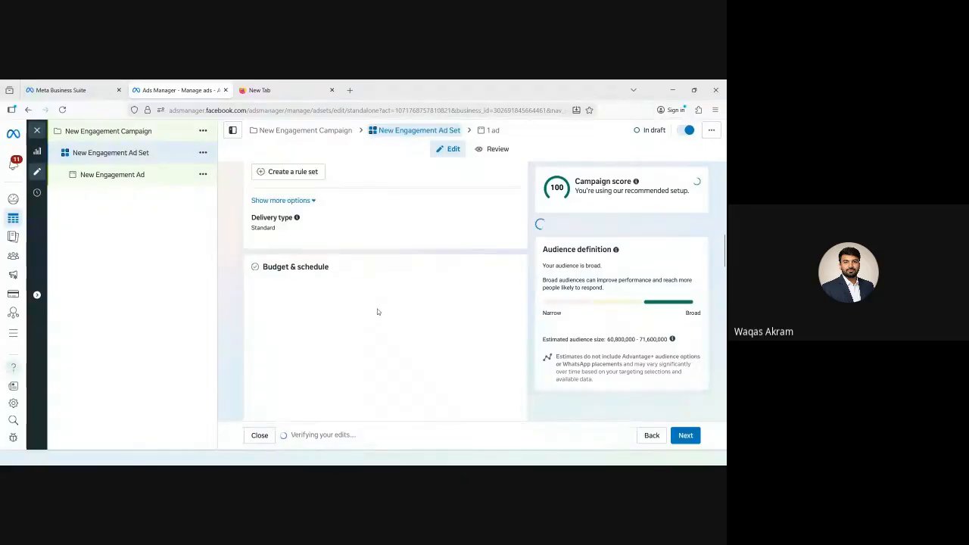
# - Start a new custom audience for the ad set with Video as its Meta source
pyautogui.scroll(-5, 378, 312)
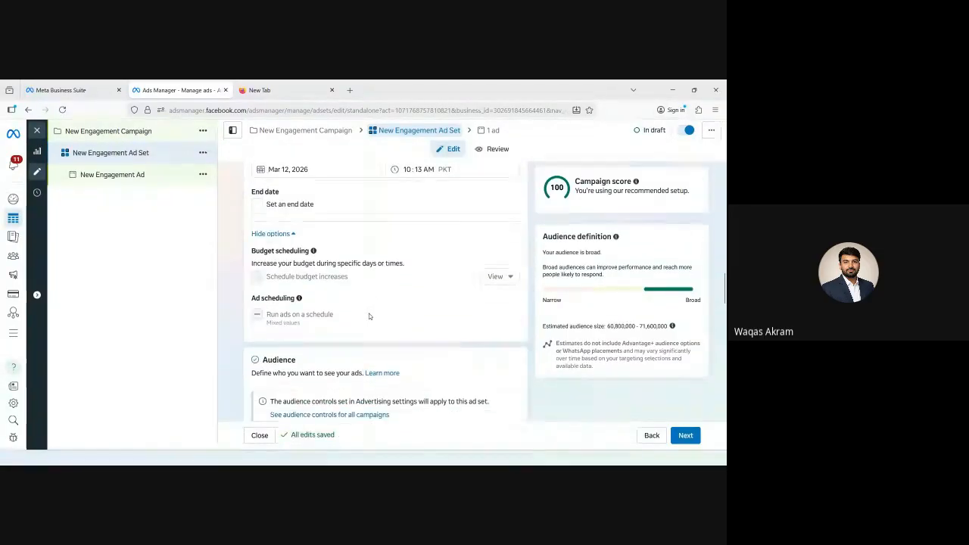
pyautogui.scroll(-3, 369, 316)
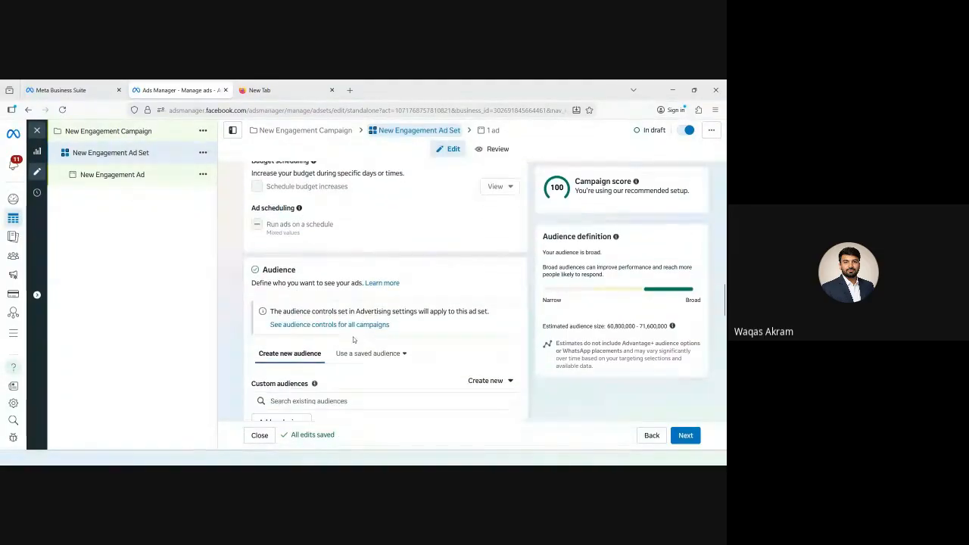
pyautogui.click(483, 346)
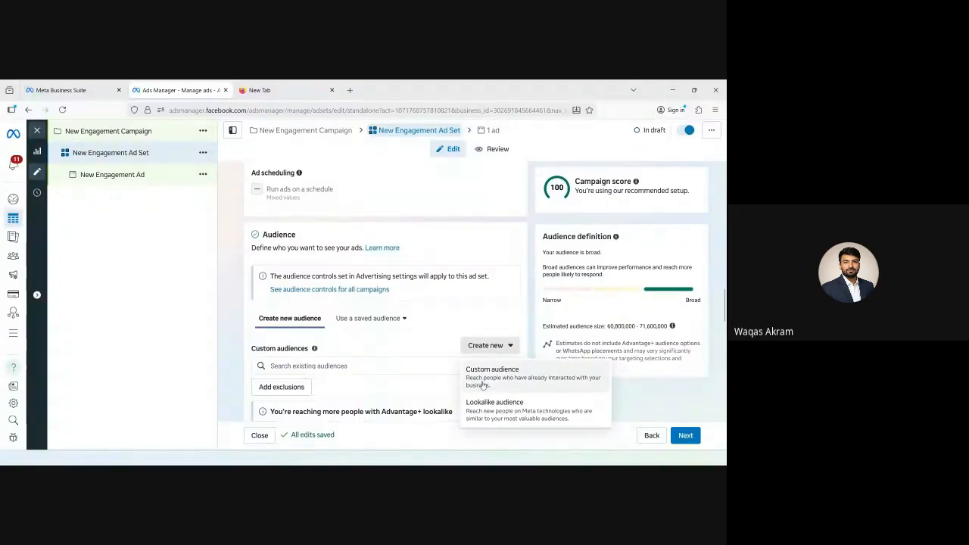
pyautogui.click(476, 377)
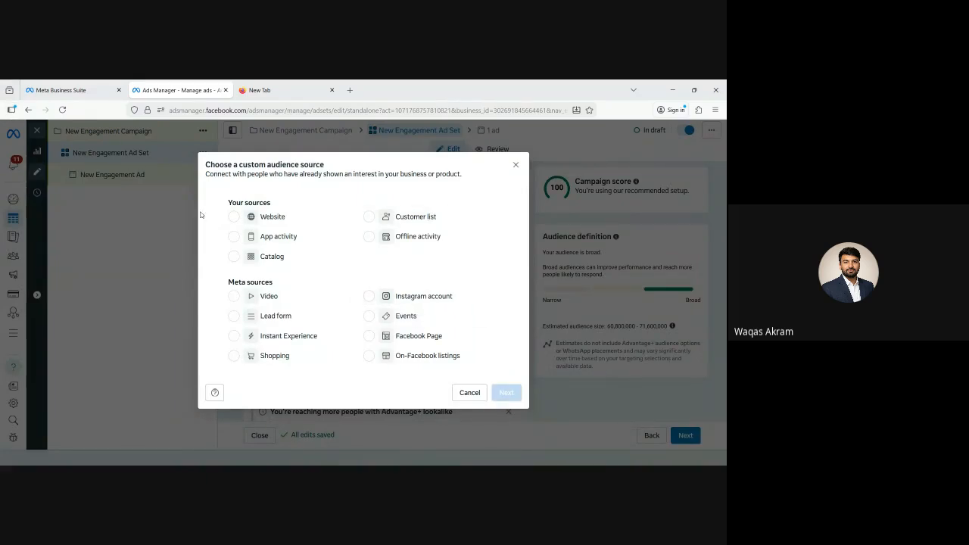
pyautogui.click(232, 297)
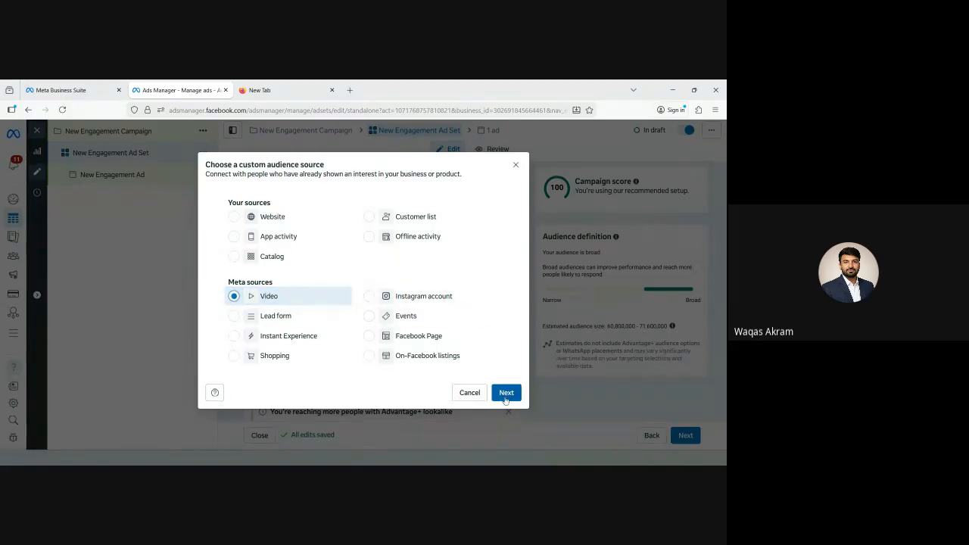
pyautogui.click(506, 396)
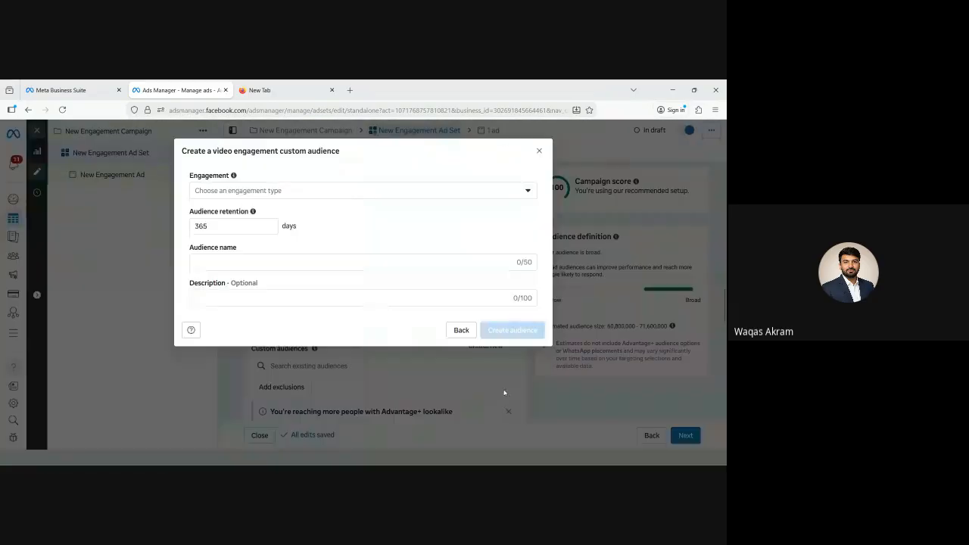
# - Set the custom audience's engagement type to people who have viewed at least 95% of your video
pyautogui.click(258, 195)
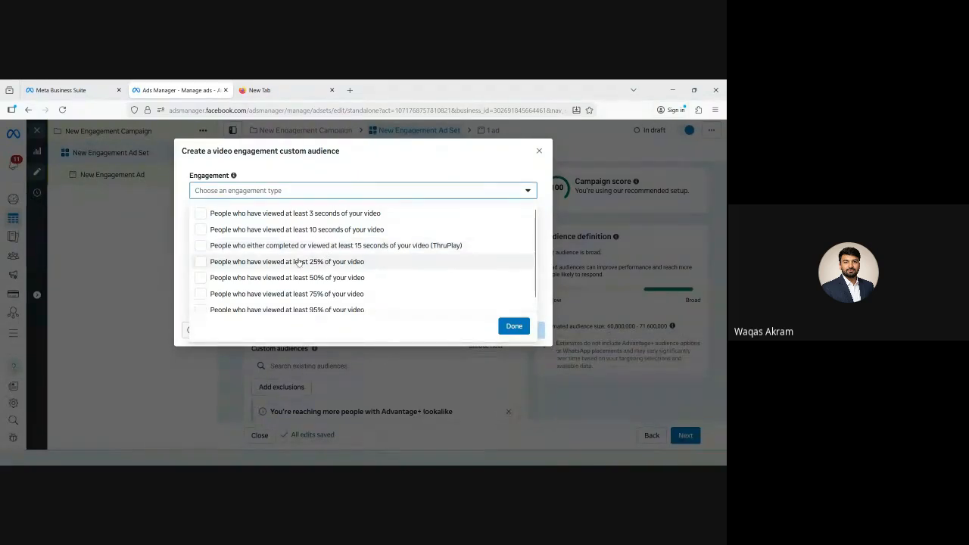
pyautogui.scroll(-1, 281, 270)
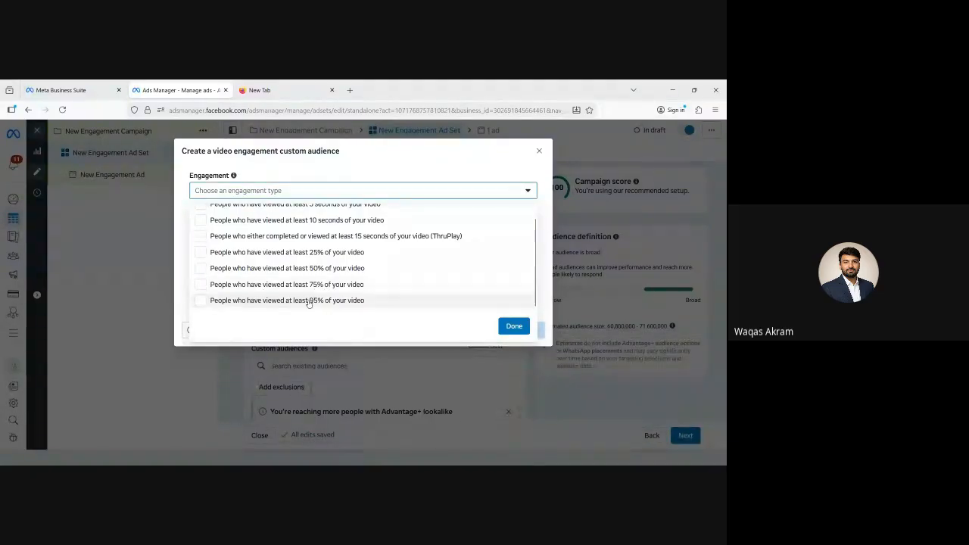
pyautogui.scroll(1, 296, 301)
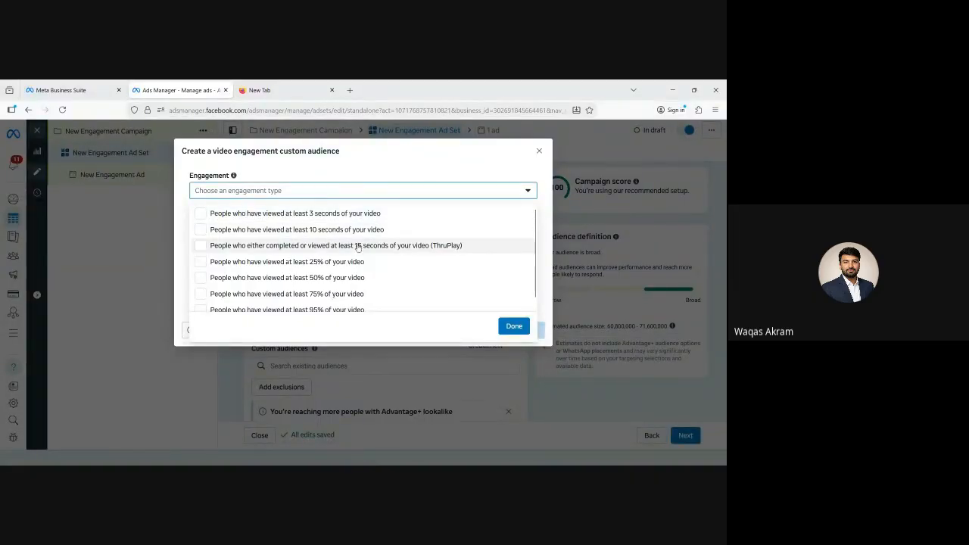
pyautogui.scroll(-1, 279, 253)
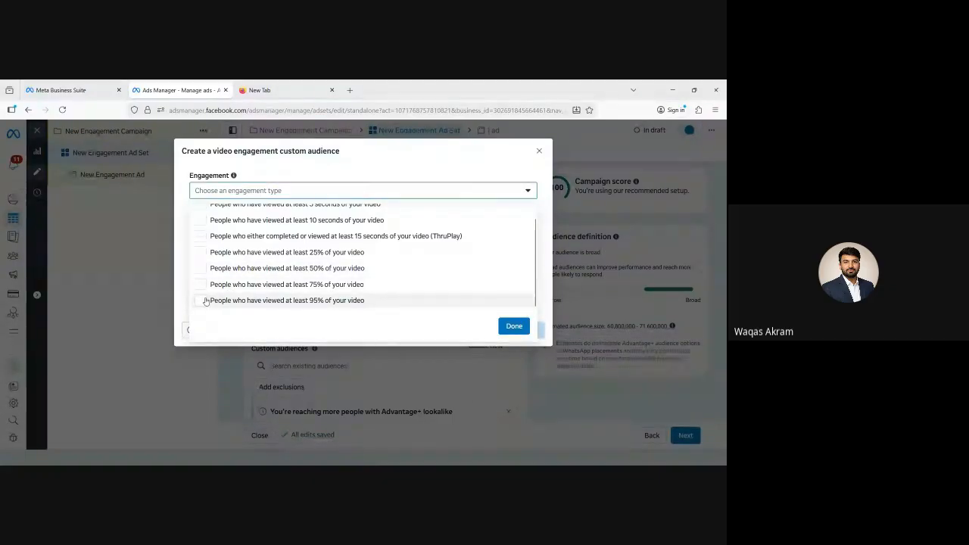
pyautogui.click(206, 302)
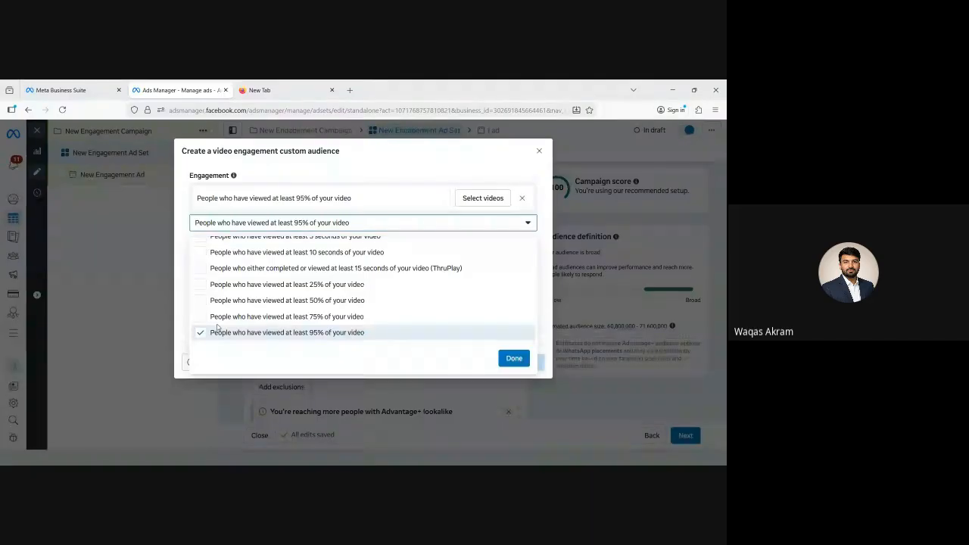
pyautogui.click(503, 356)
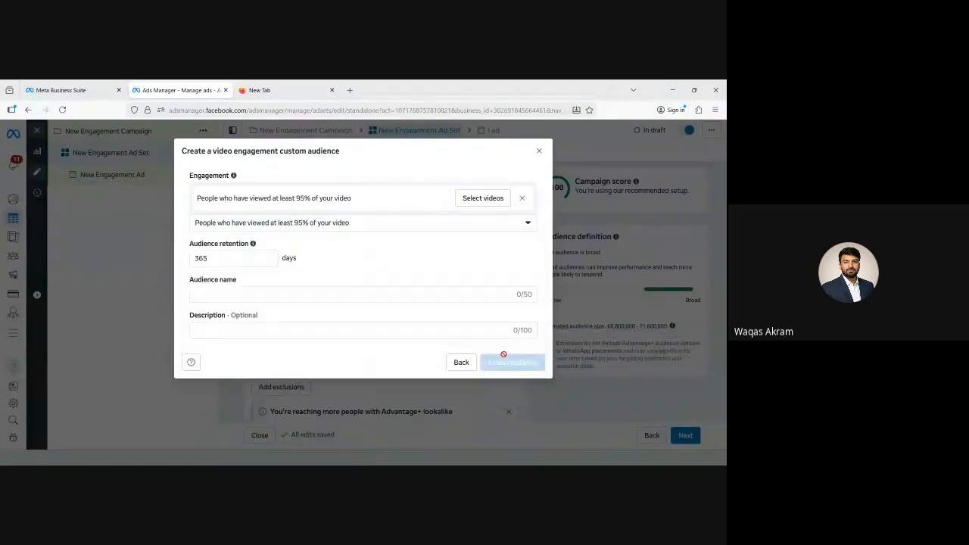
pyautogui.click(235, 257)
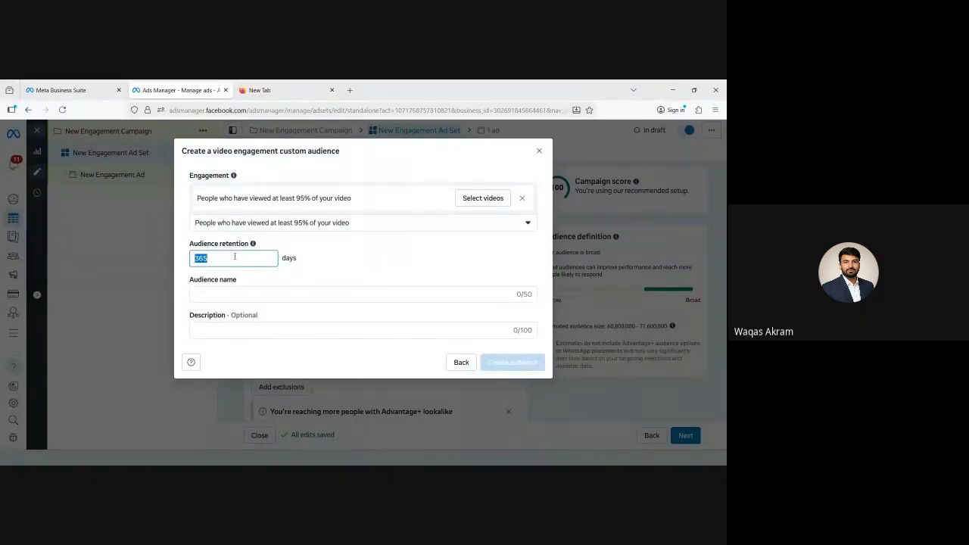
pyautogui.click(521, 250)
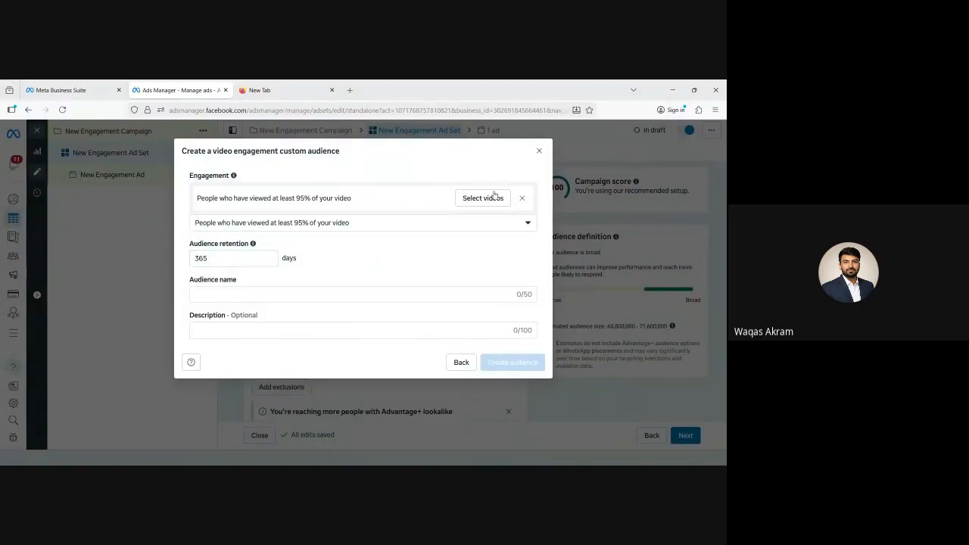
# - Open the video selection for the 95% viewers and review the available video sources
pyautogui.click(489, 200)
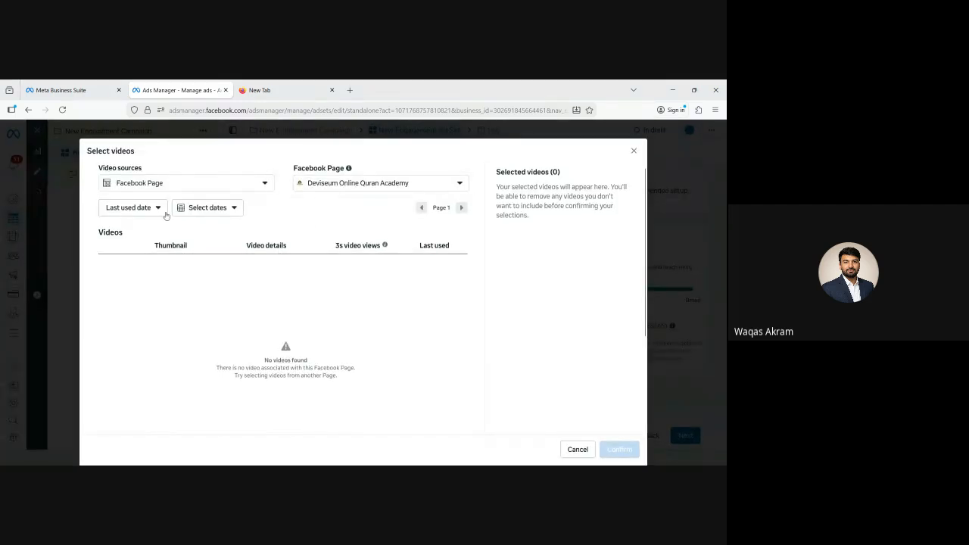
pyautogui.click(144, 187)
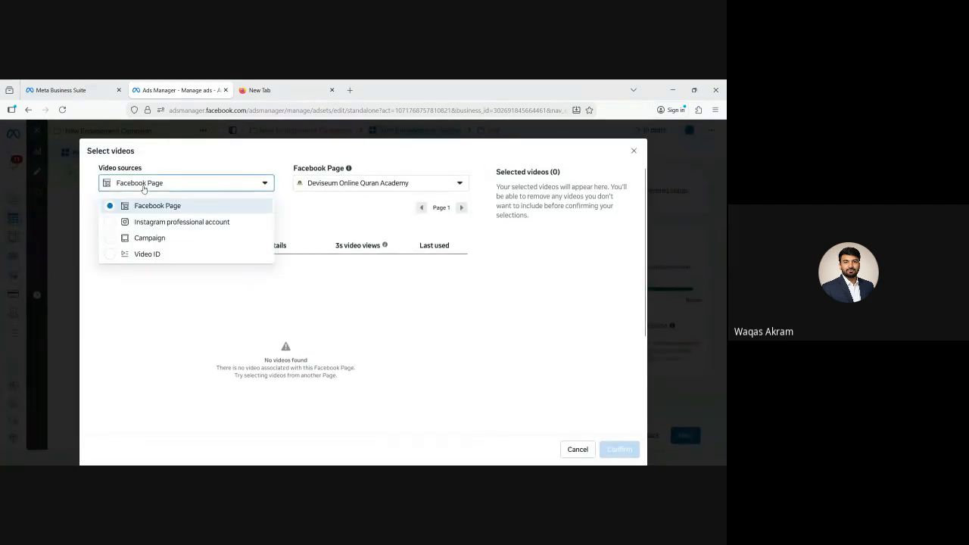
pyautogui.click(144, 187)
pyautogui.click(144, 187)
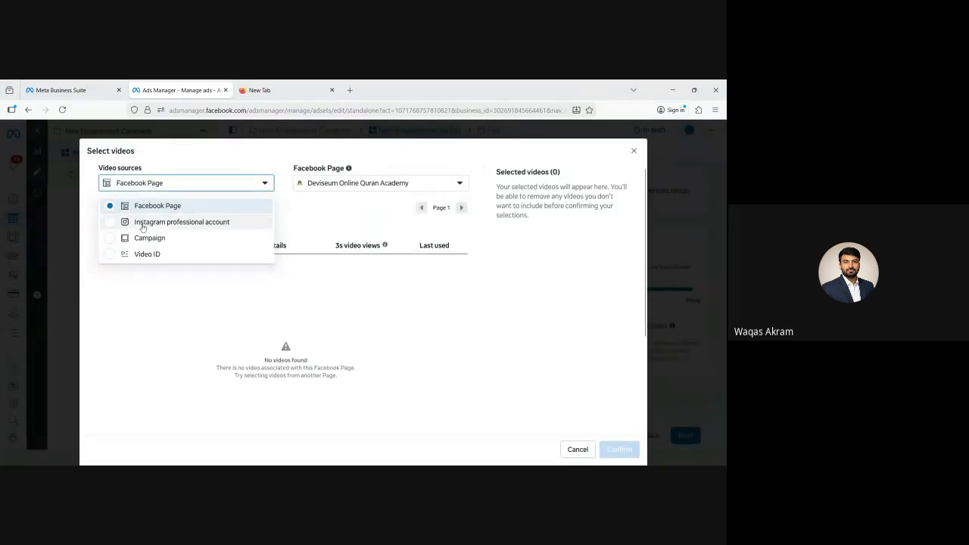
pyautogui.click(209, 351)
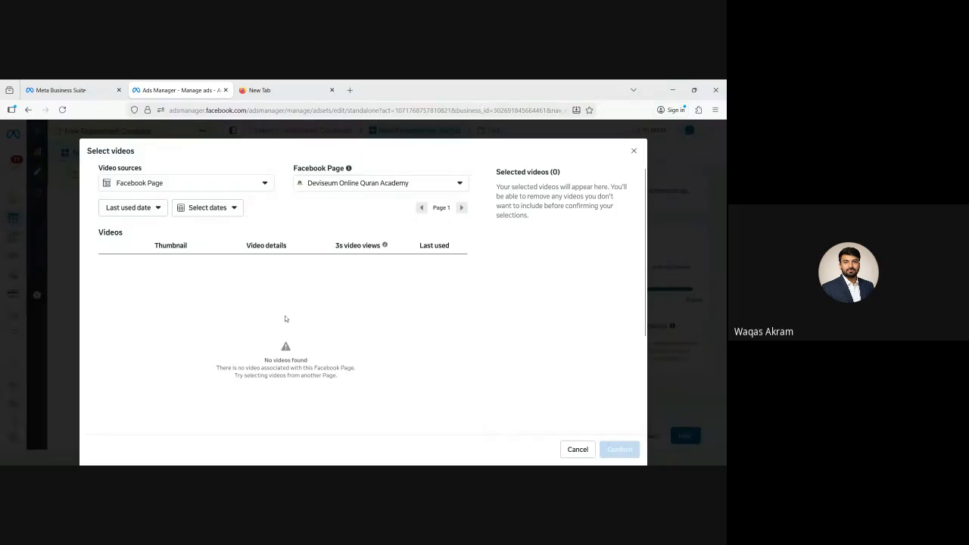
# - Browse the Facebook Pages available as the video source and cancel the video selection
pyautogui.click(340, 183)
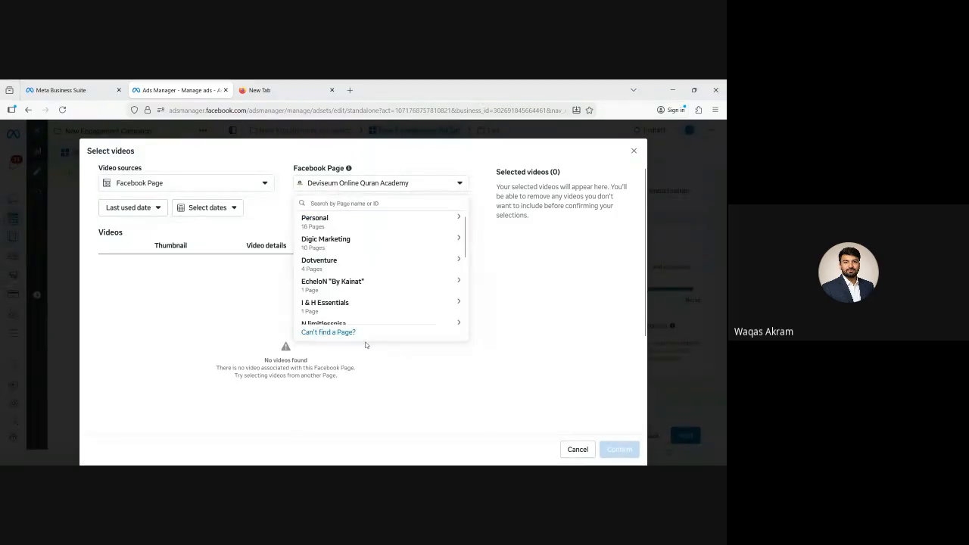
pyautogui.scroll(-5, 353, 285)
pyautogui.scroll(5, 333, 292)
pyautogui.scroll(-5, 331, 285)
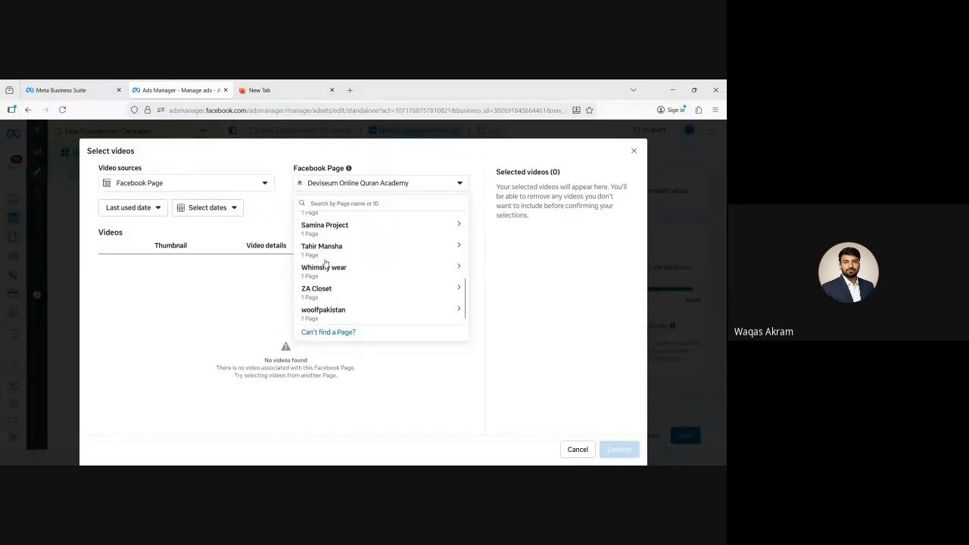
pyautogui.click(236, 288)
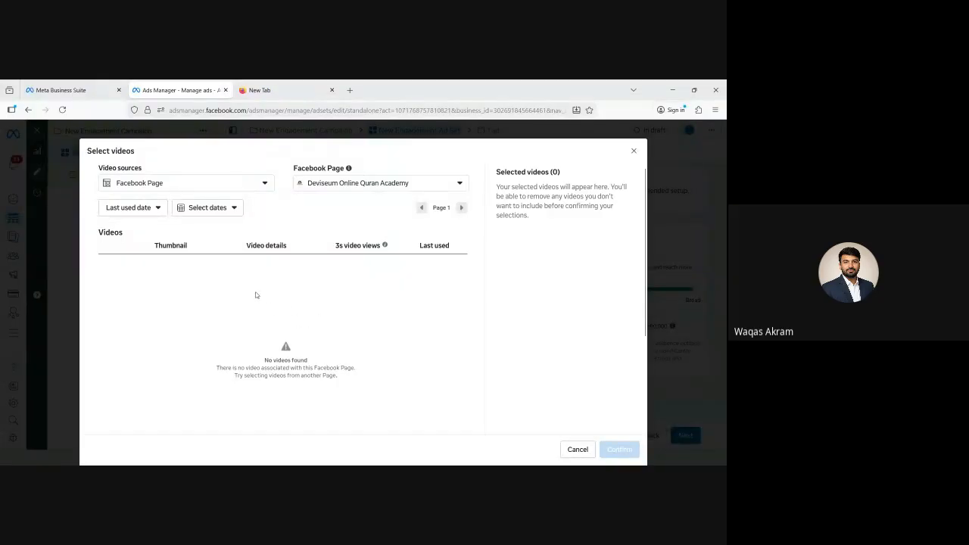
pyautogui.click(582, 452)
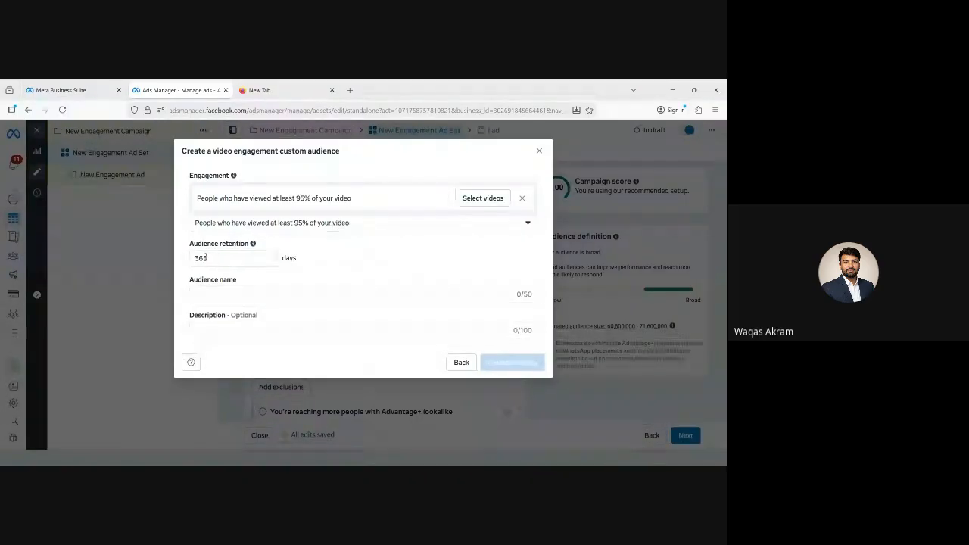
# - Review the video audience's retention and name fields, and close the audience setup without creating it
pyautogui.doubleClick(234, 257)
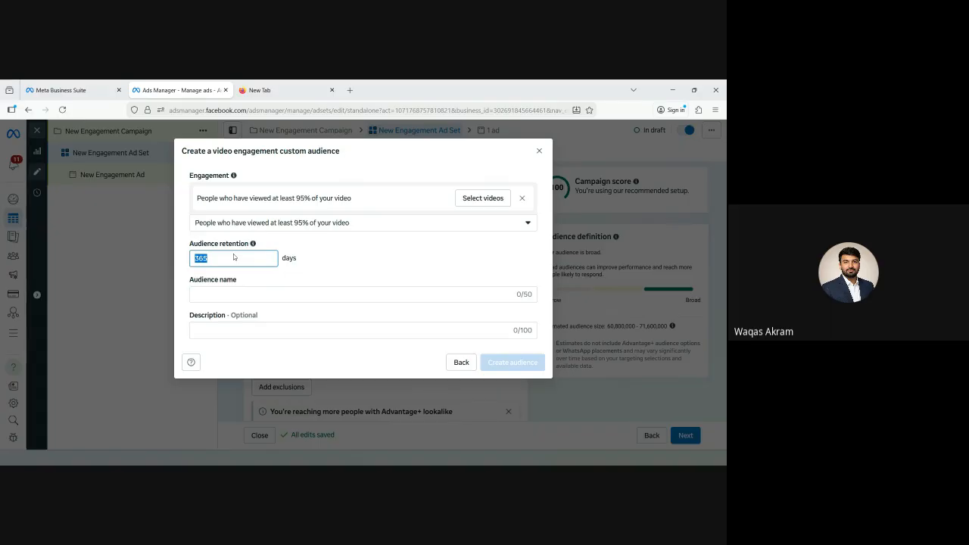
pyautogui.click(213, 296)
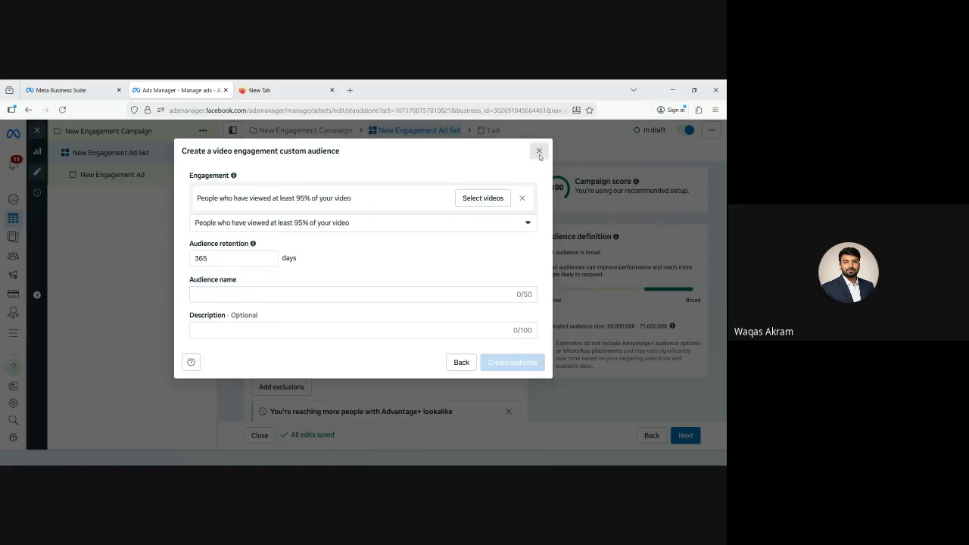
pyautogui.click(539, 152)
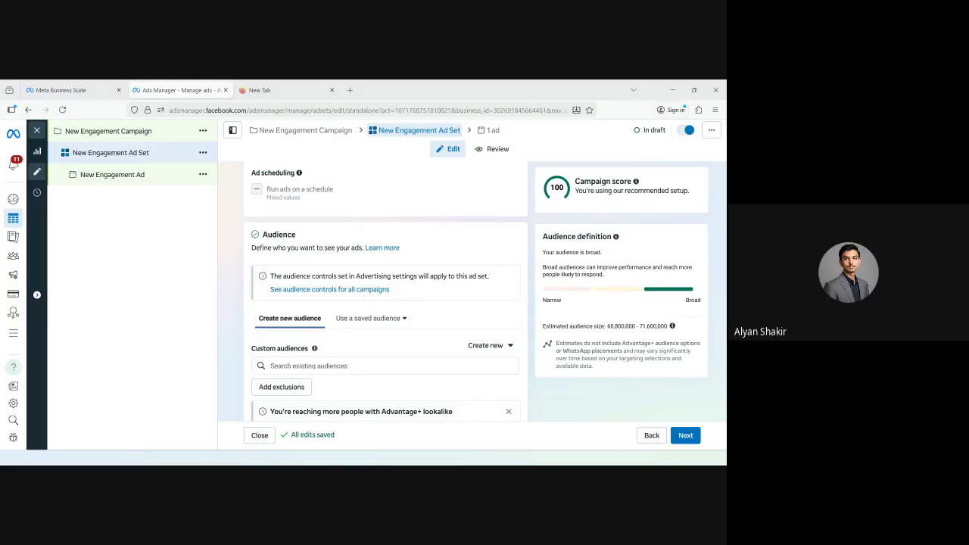
# - Start a new custom audience for the ad set with Website as its source
pyautogui.scroll(-2, 264, 265)
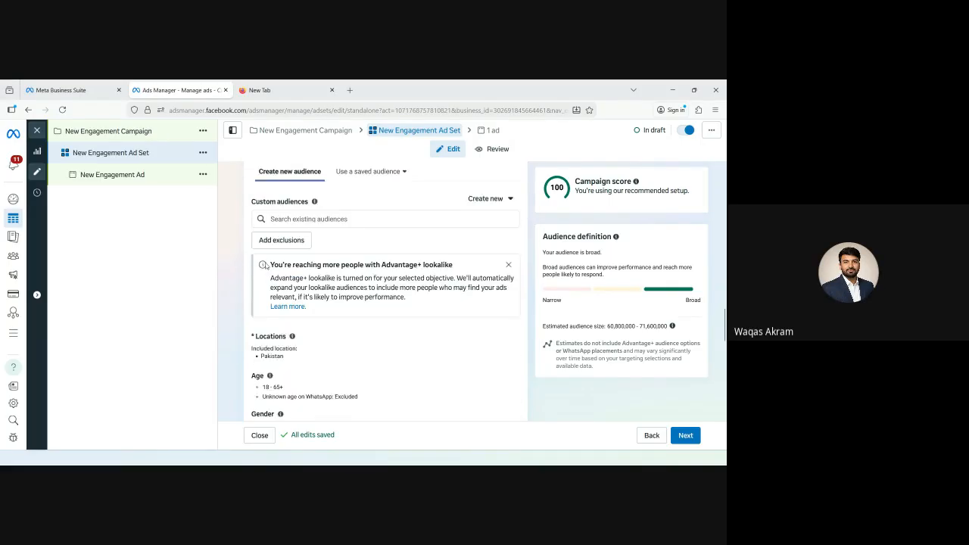
pyautogui.scroll(-7, 265, 267)
pyautogui.scroll(2, 287, 276)
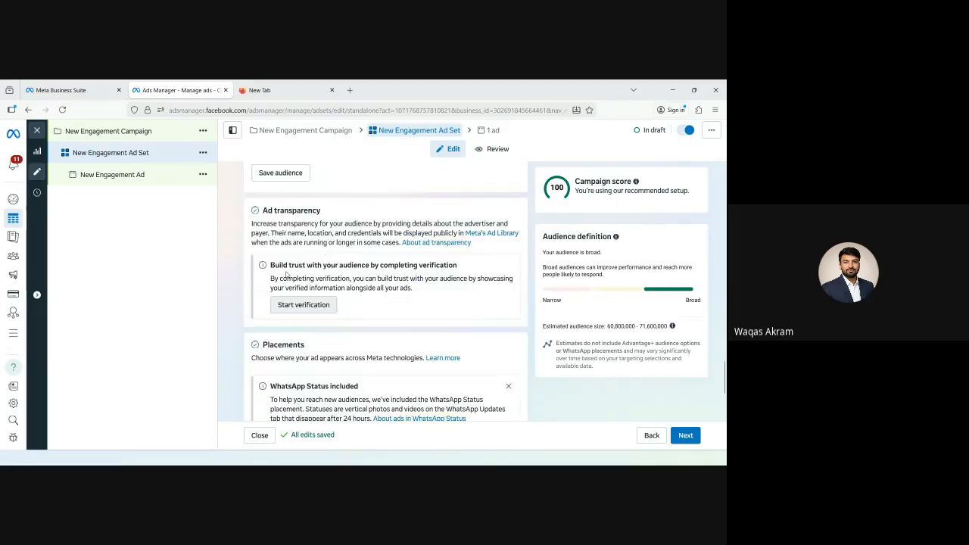
pyautogui.scroll(6, 287, 275)
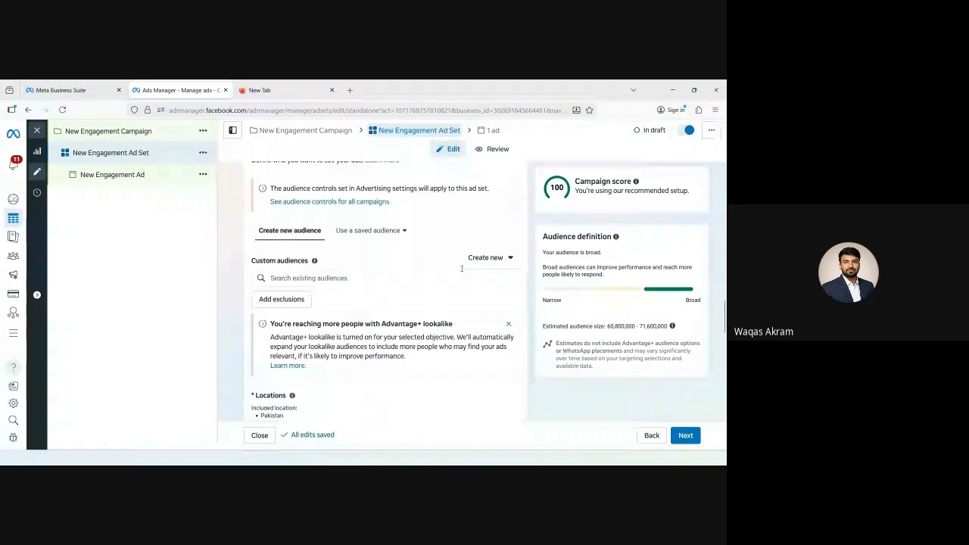
pyautogui.click(486, 258)
pyautogui.click(469, 285)
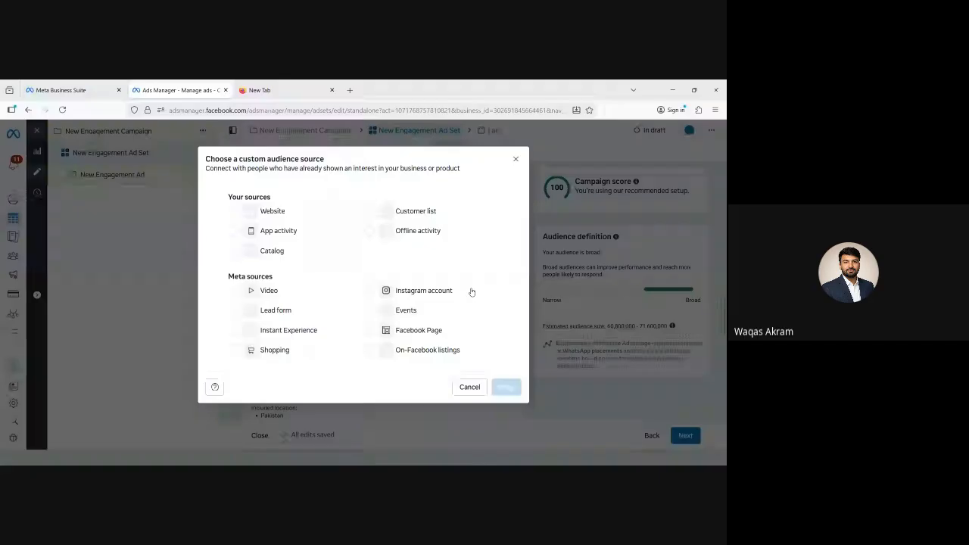
pyautogui.click(326, 218)
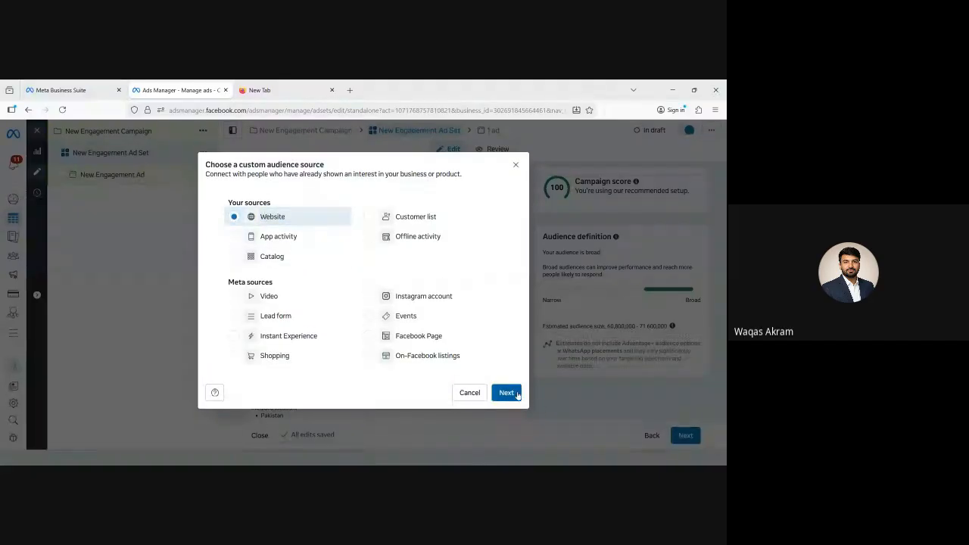
pyautogui.click(505, 392)
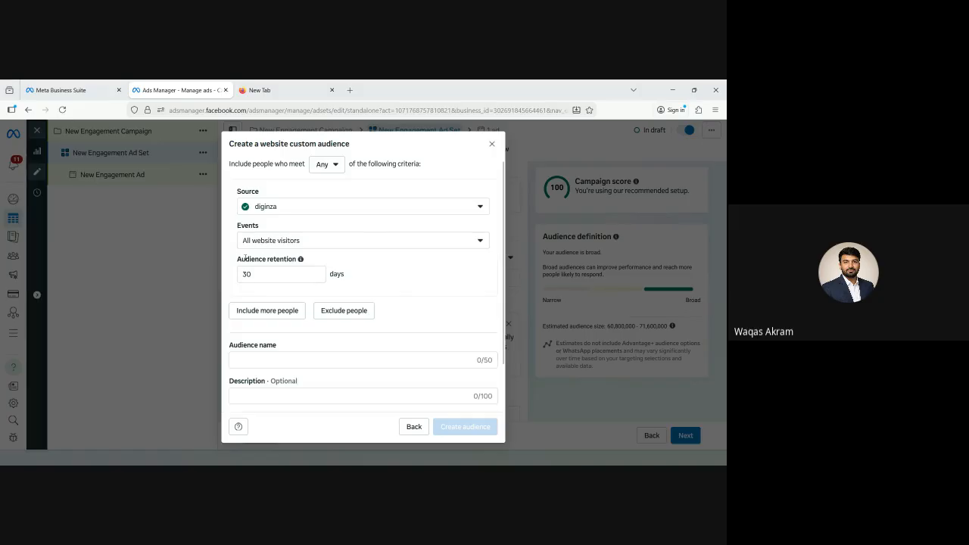
# - Review the website custom audience's retention, name and description fields, and cancel the audience creation
pyautogui.moveTo(245, 259); pyautogui.dragTo(255, 260)
pyautogui.scroll(-1, 256, 307)
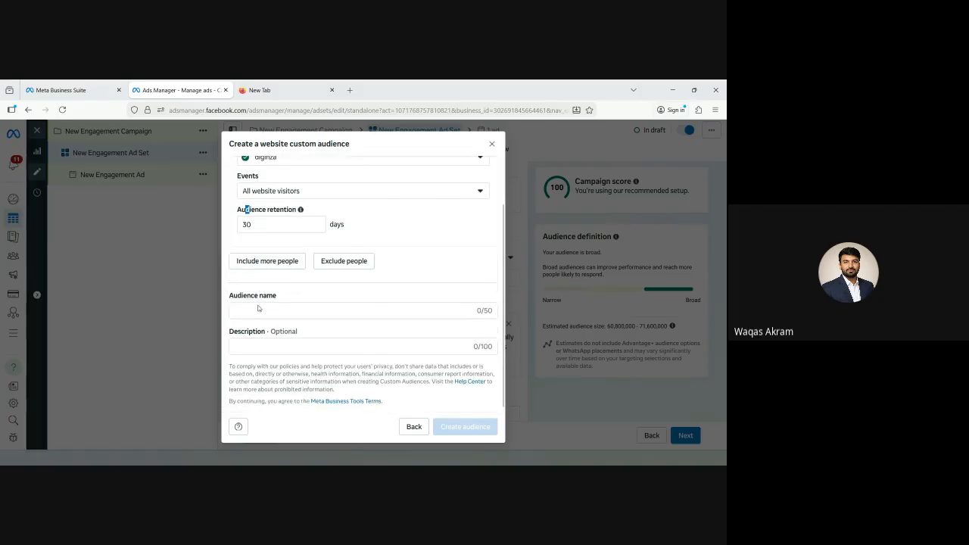
pyautogui.click(256, 350)
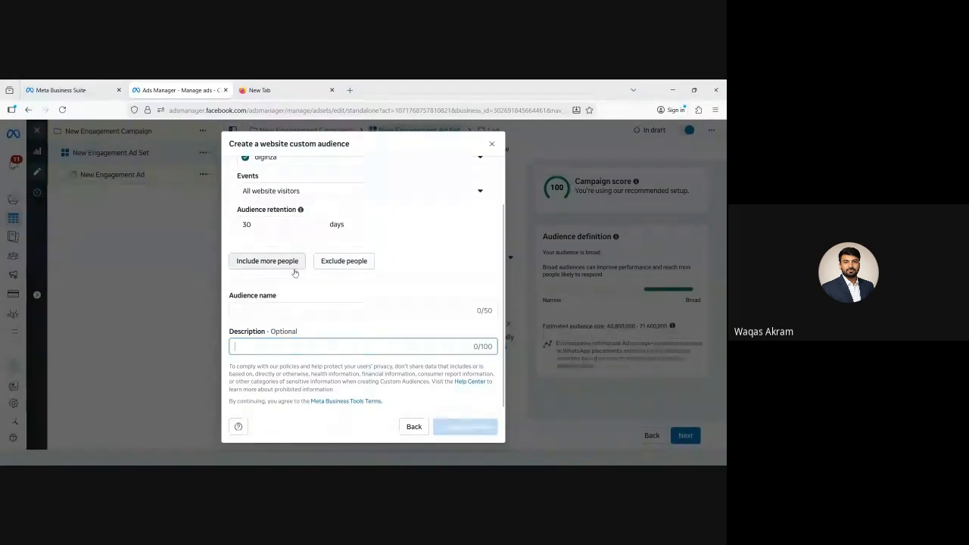
pyautogui.click(405, 429)
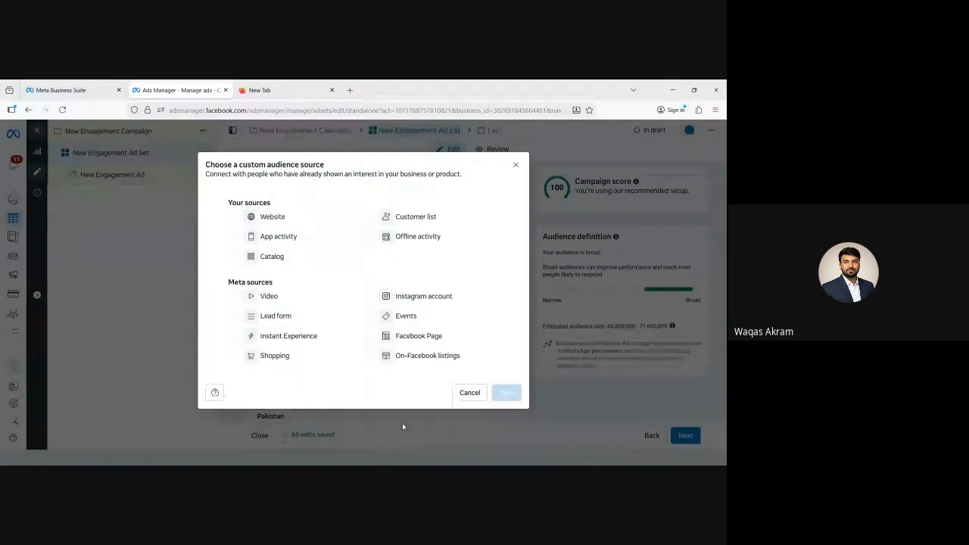
pyautogui.click(468, 392)
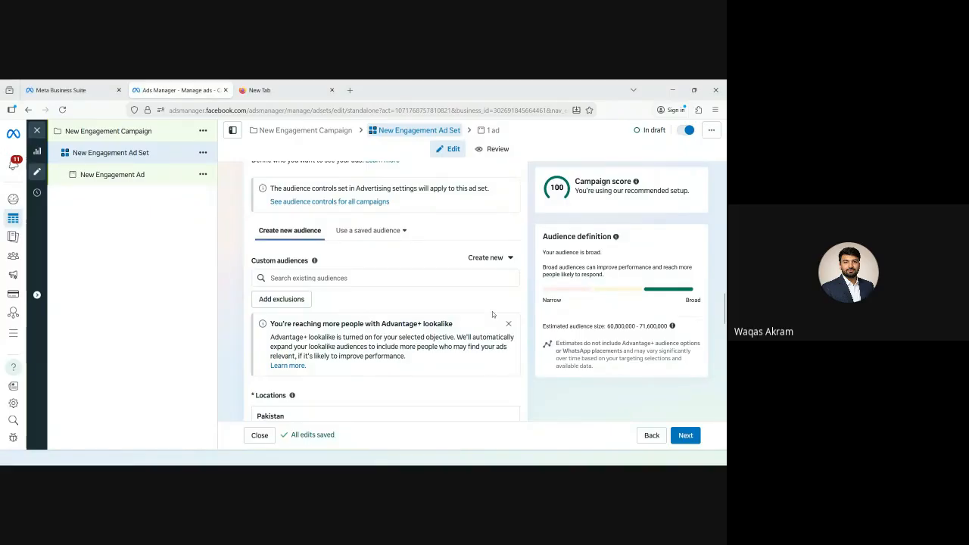
# - Review the custom audience sources and the lookalike audience option without creating an audience
pyautogui.click(489, 259)
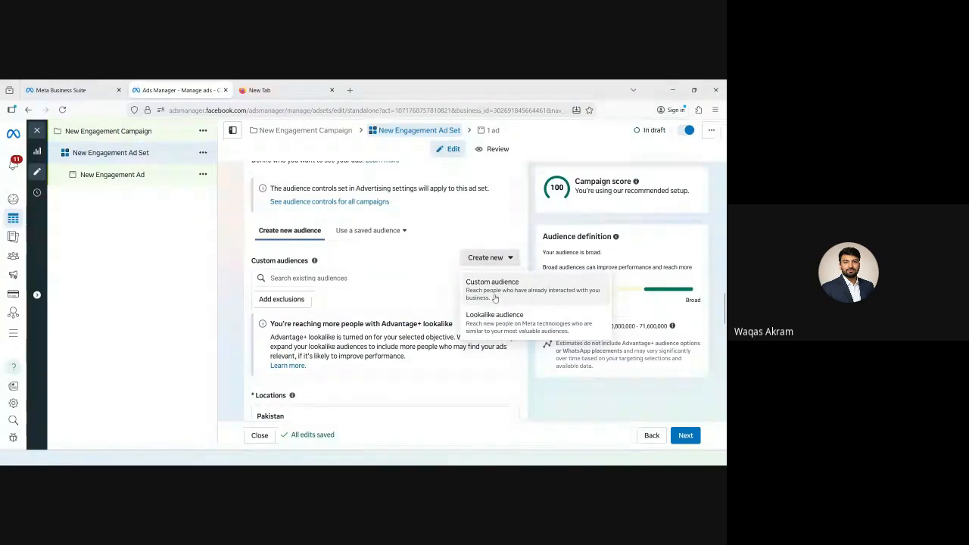
pyautogui.click(491, 292)
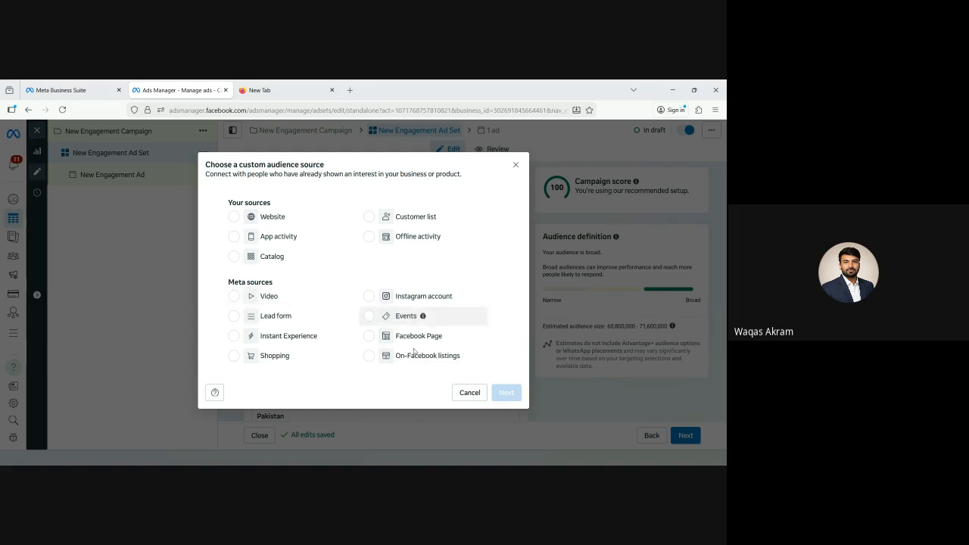
pyautogui.click(466, 393)
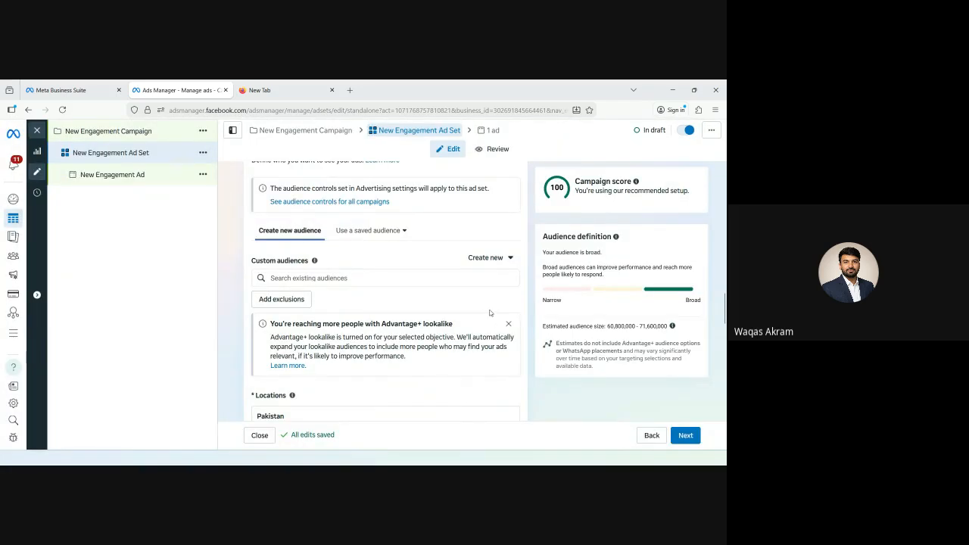
pyautogui.click(486, 259)
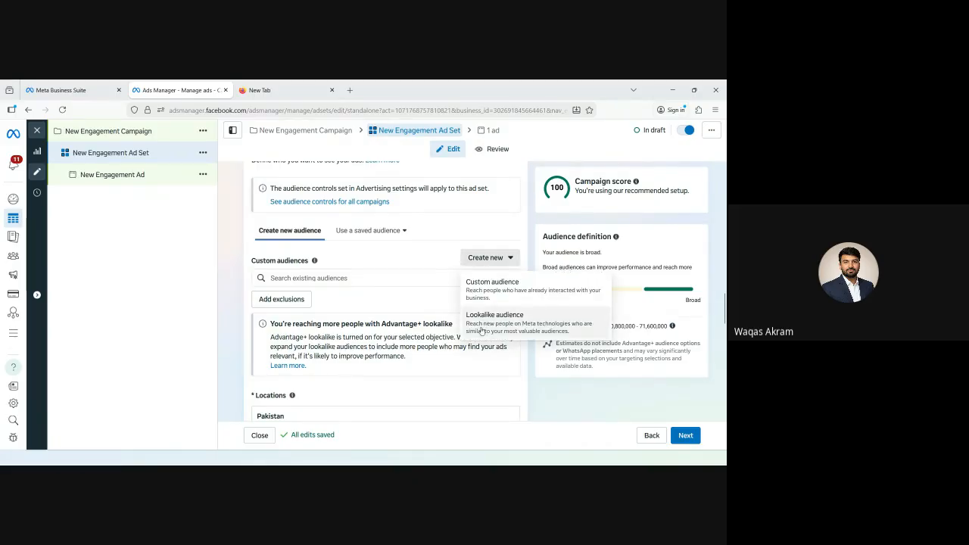
pyautogui.click(430, 244)
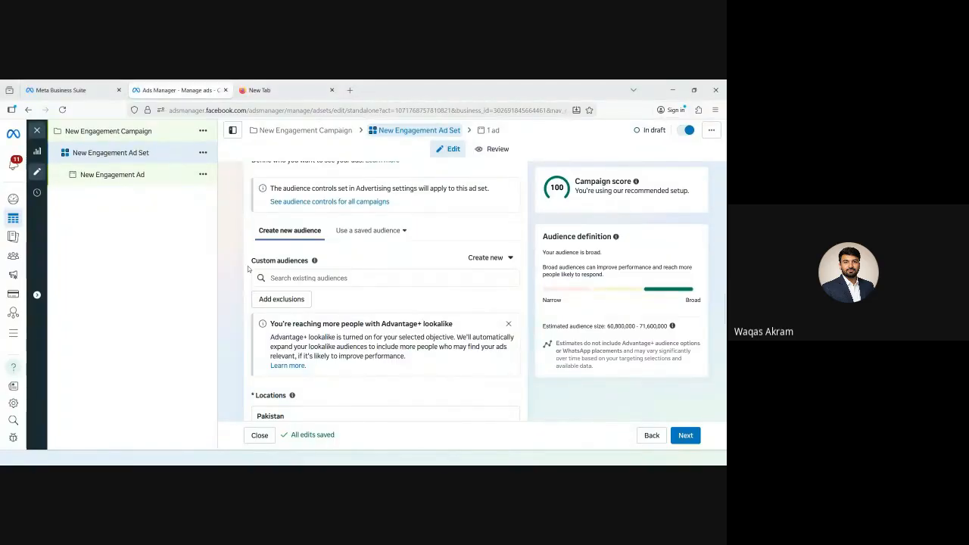
# - Open the New Engagement Campaign's settings and review its budget strategy options
pyautogui.click(121, 132)
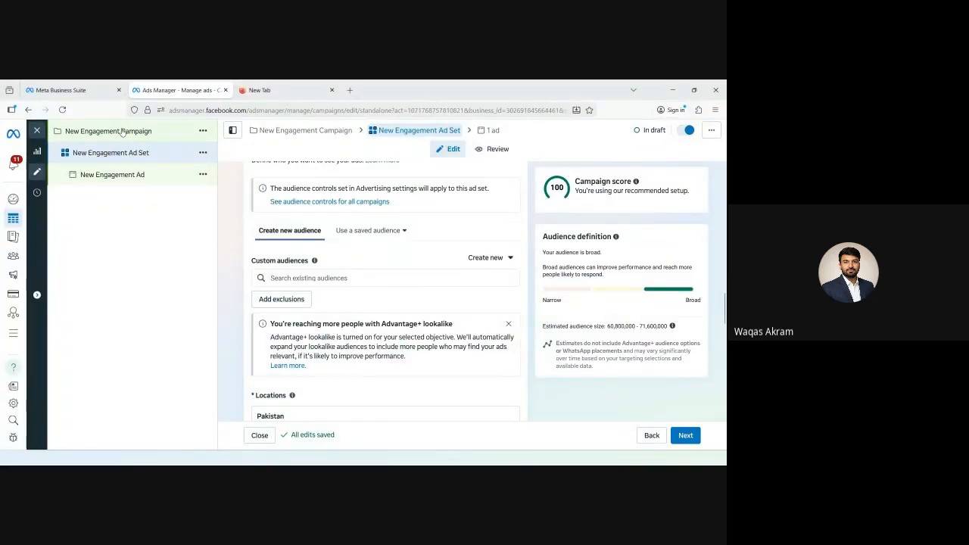
pyautogui.scroll(-1, 280, 291)
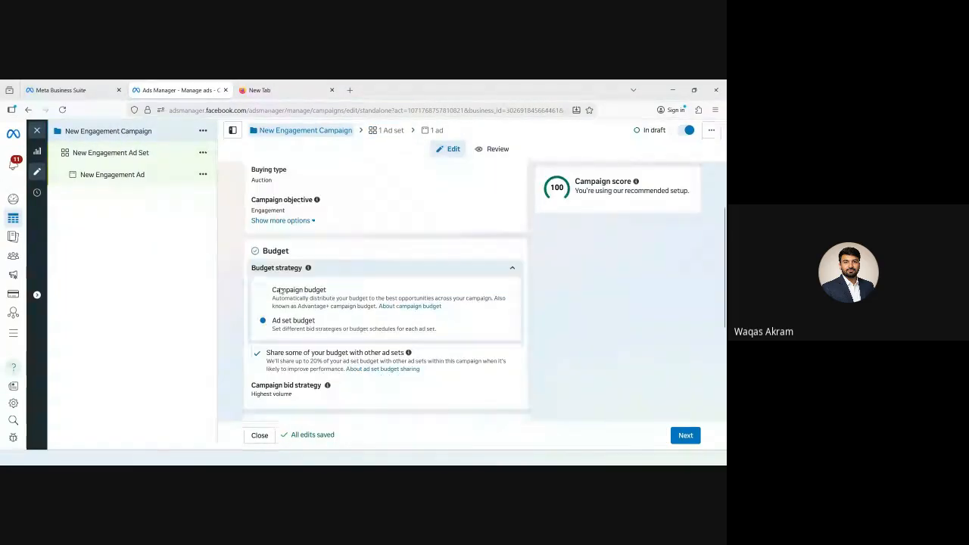
pyautogui.moveTo(250, 268); pyautogui.dragTo(308, 272)
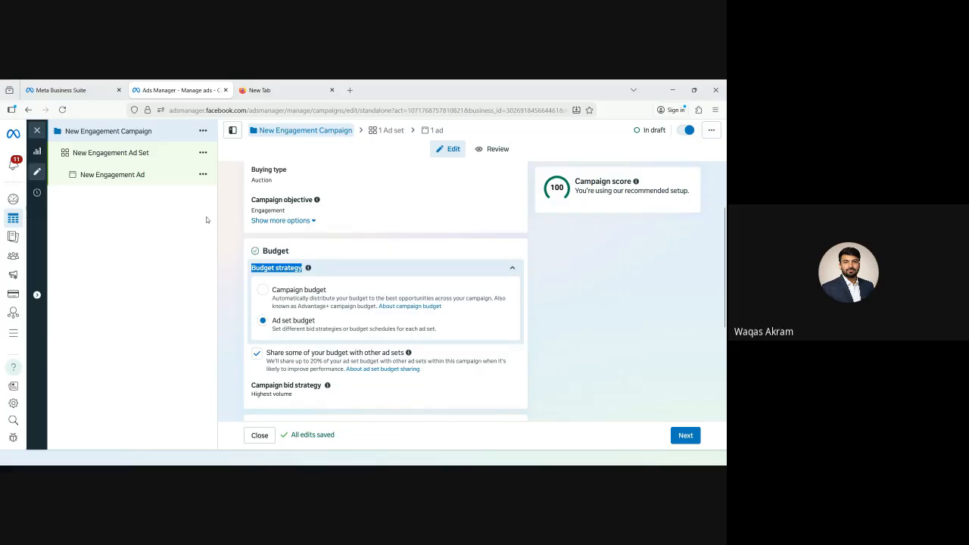
# - Close the campaign editor without publishing and delete the draft New Engagement Campaign from the campaign list
pyautogui.click(37, 131)
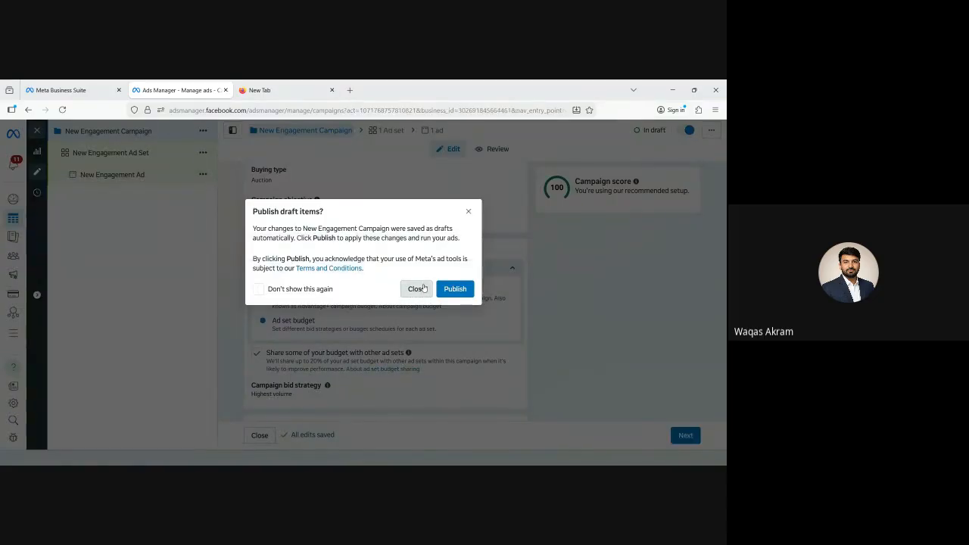
pyautogui.click(416, 288)
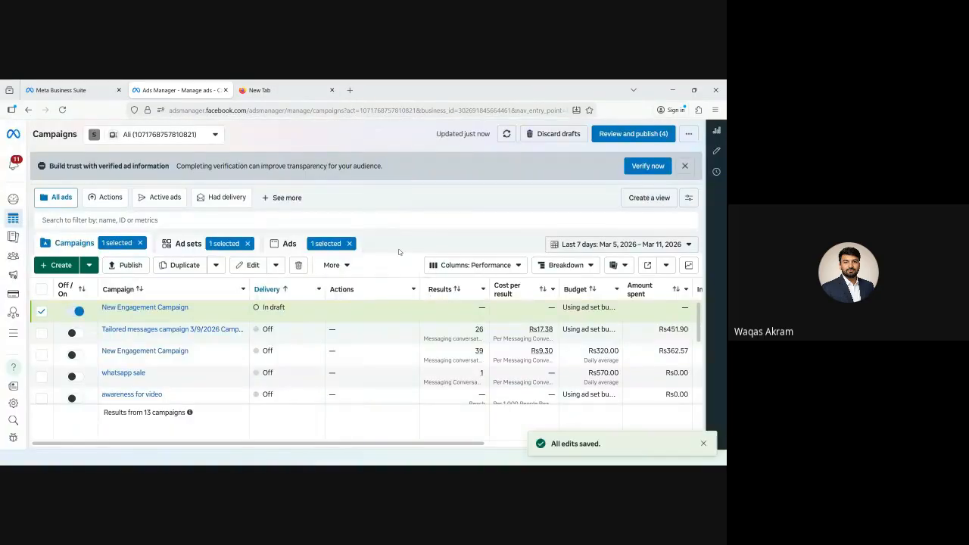
pyautogui.click(247, 243)
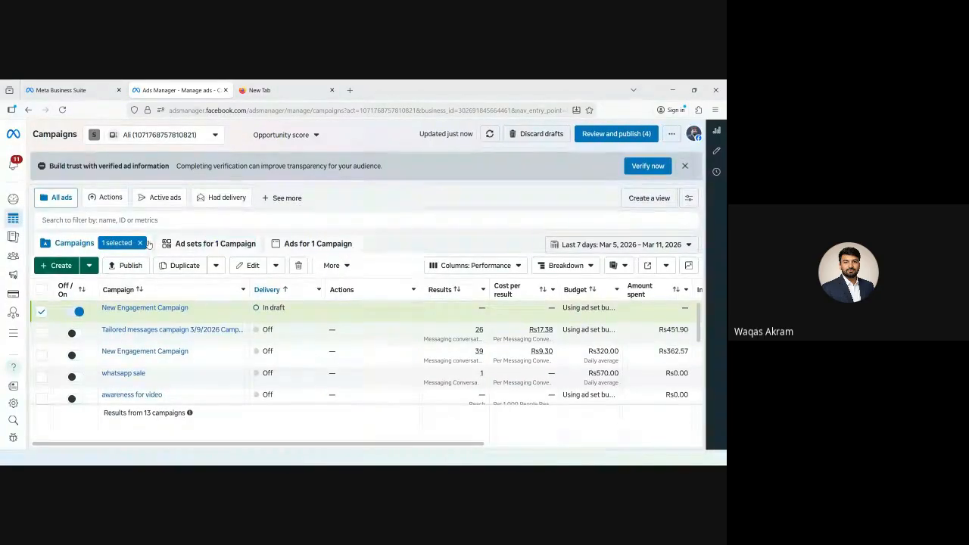
pyautogui.click(52, 309)
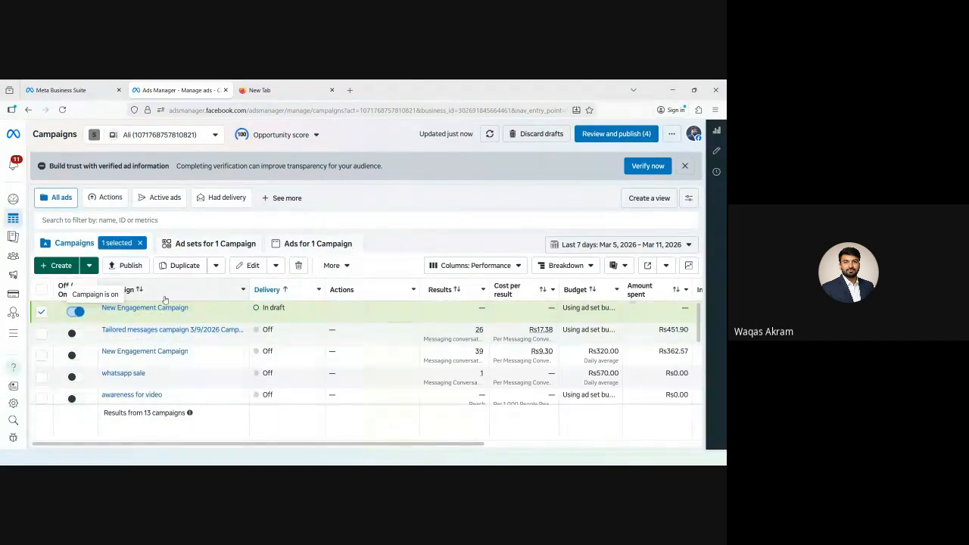
pyautogui.click(300, 268)
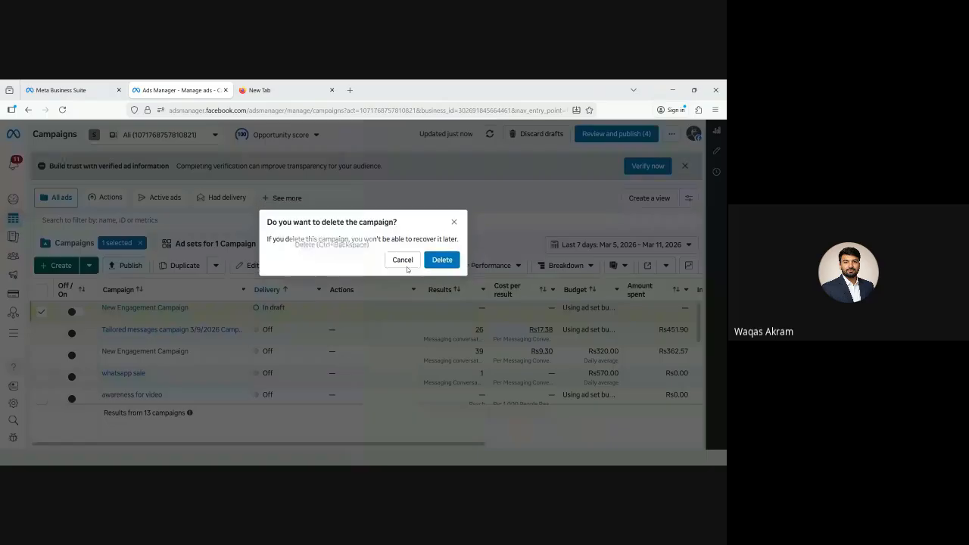
pyautogui.click(441, 260)
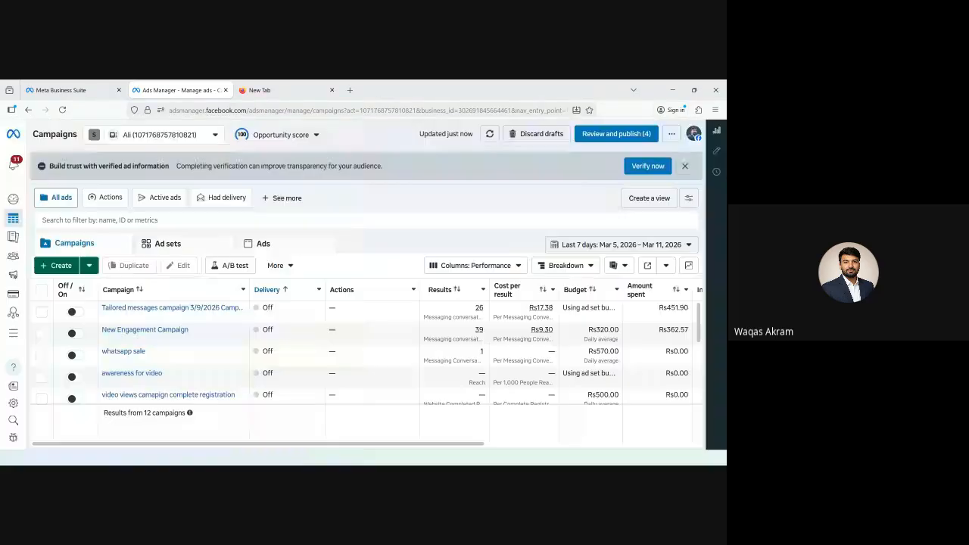